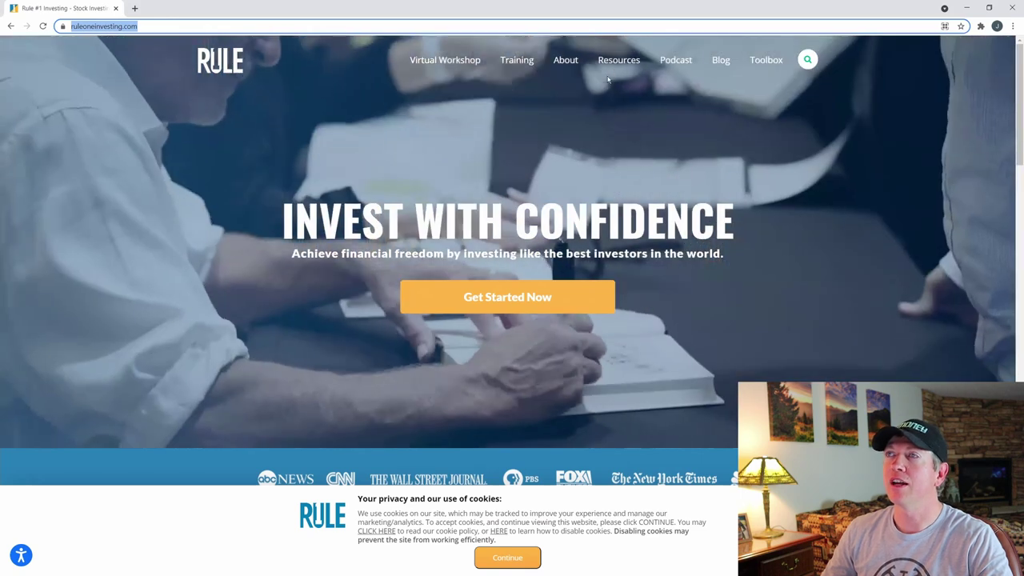
- Open the site's Investing Calculators page and look through the calculators and downloads it offers
{"action": "mouse_move", "coordinate": [611, 64]}
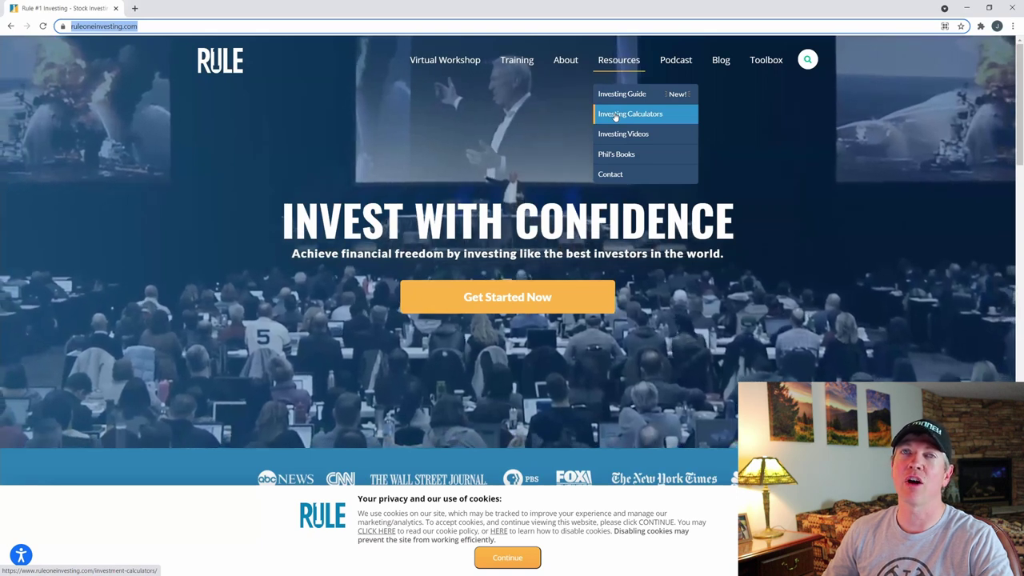
{"action": "left_click", "coordinate": [615, 117]}
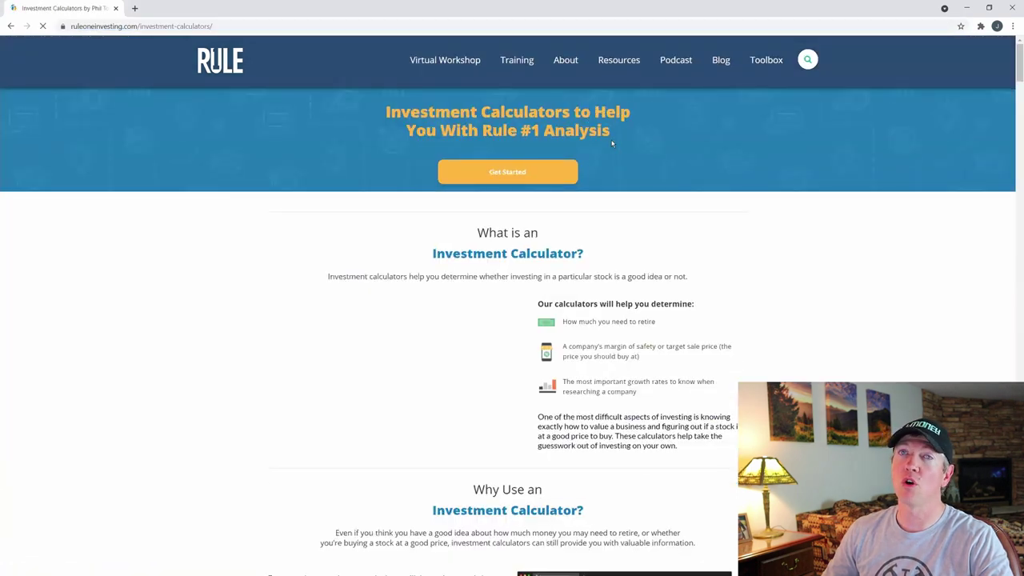
{"action": "scroll", "coordinate": [674, 276], "scroll_direction": "down", "scroll_amount": 9}
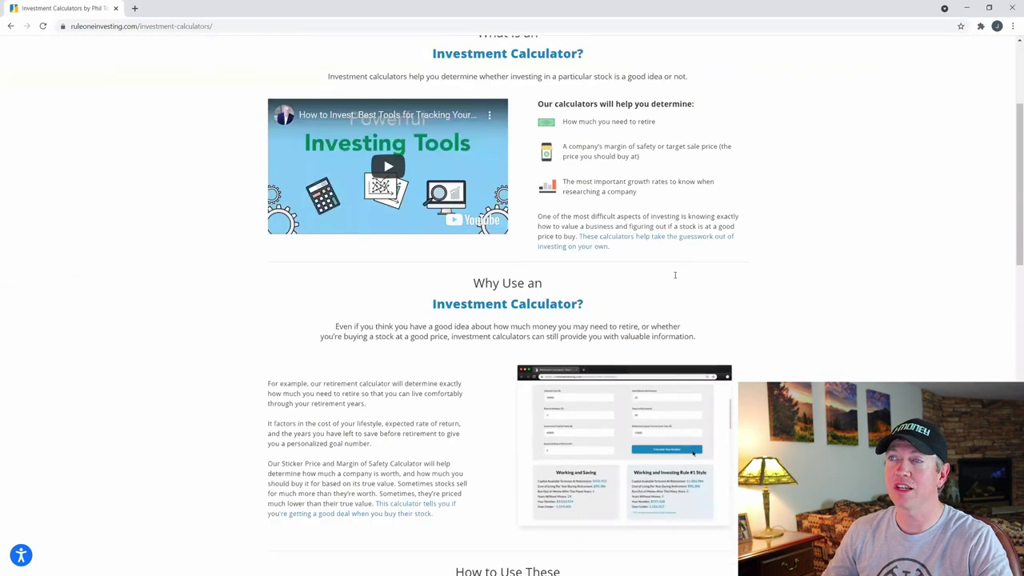
{"action": "scroll", "coordinate": [675, 278], "scroll_direction": "down", "scroll_amount": 1}
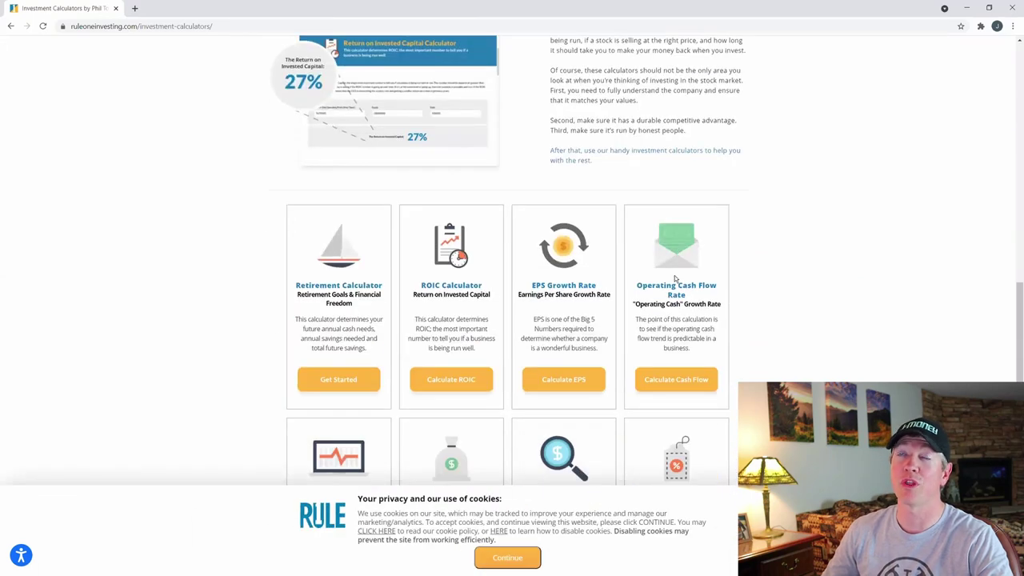
{"action": "scroll", "coordinate": [674, 278], "scroll_direction": "down", "scroll_amount": 1}
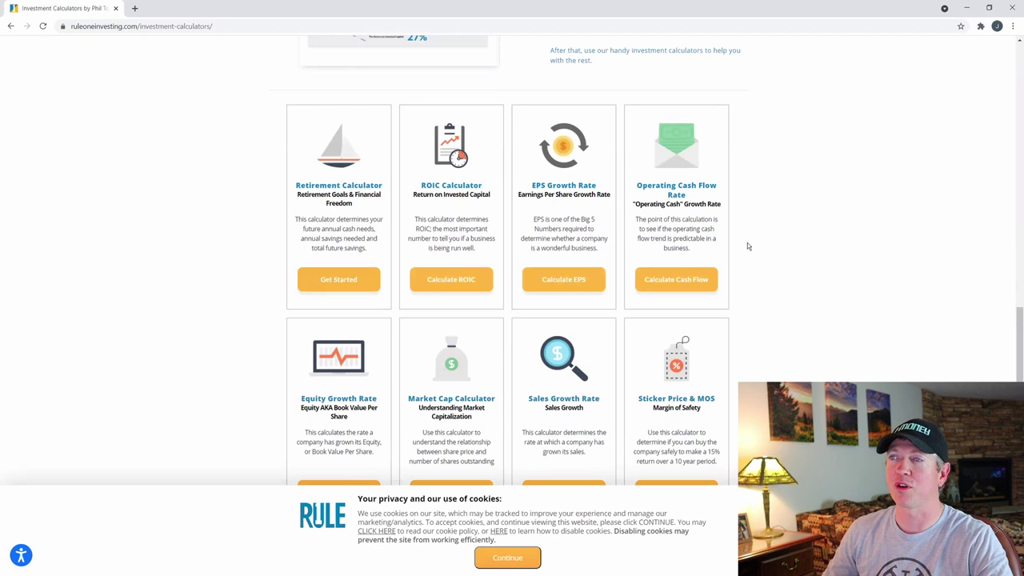
{"action": "scroll", "coordinate": [747, 246], "scroll_direction": "down", "scroll_amount": 1}
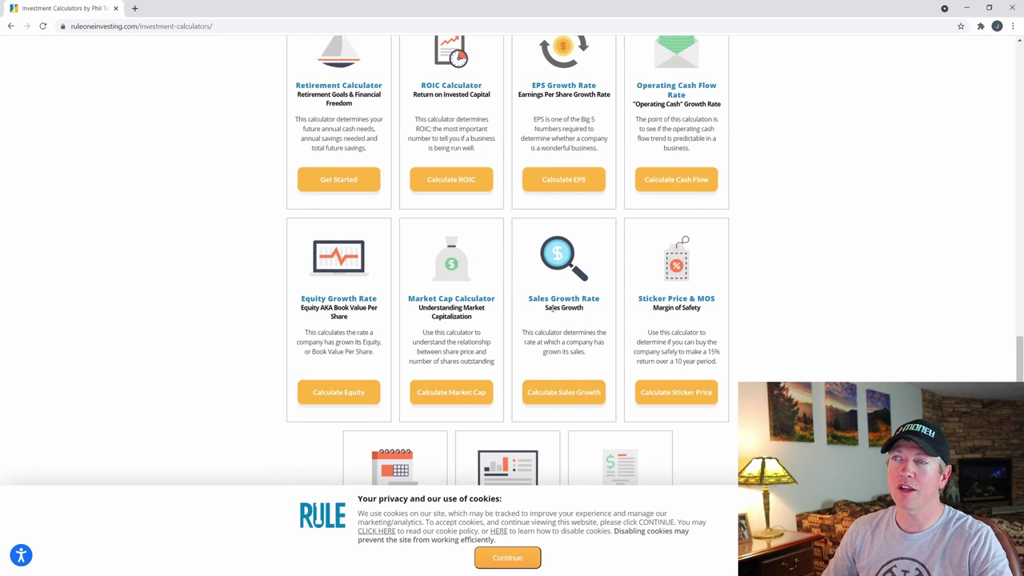
{"action": "scroll", "coordinate": [618, 313], "scroll_direction": "down", "scroll_amount": 1}
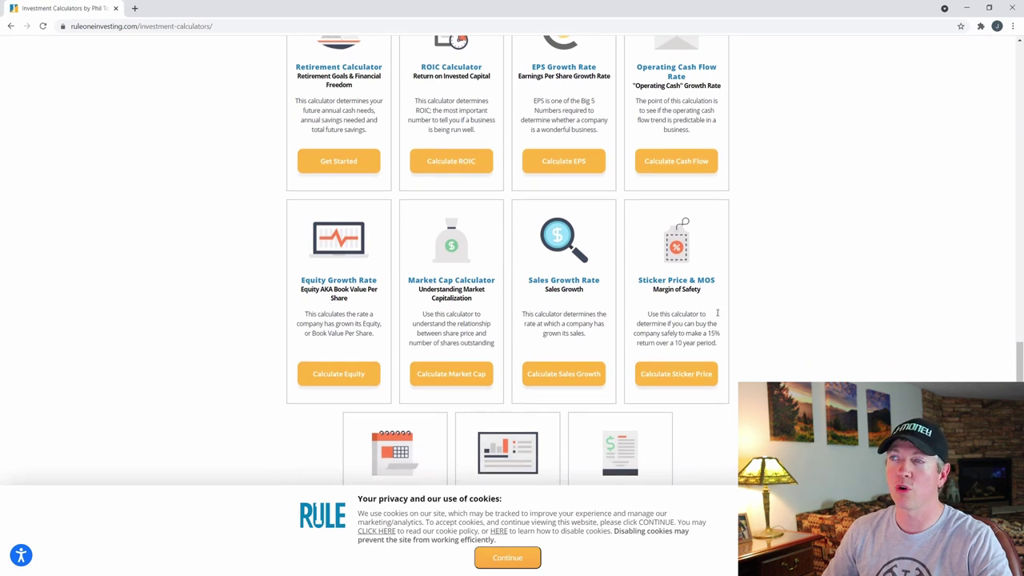
{"action": "scroll", "coordinate": [702, 258], "scroll_direction": "down", "scroll_amount": 1}
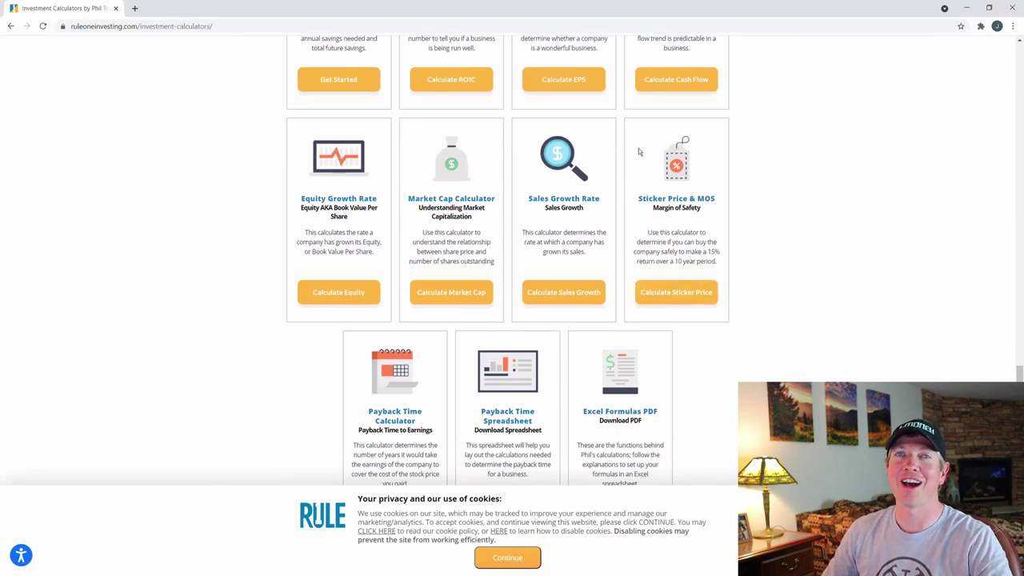
{"action": "scroll", "coordinate": [820, 250], "scroll_direction": "down", "scroll_amount": 2}
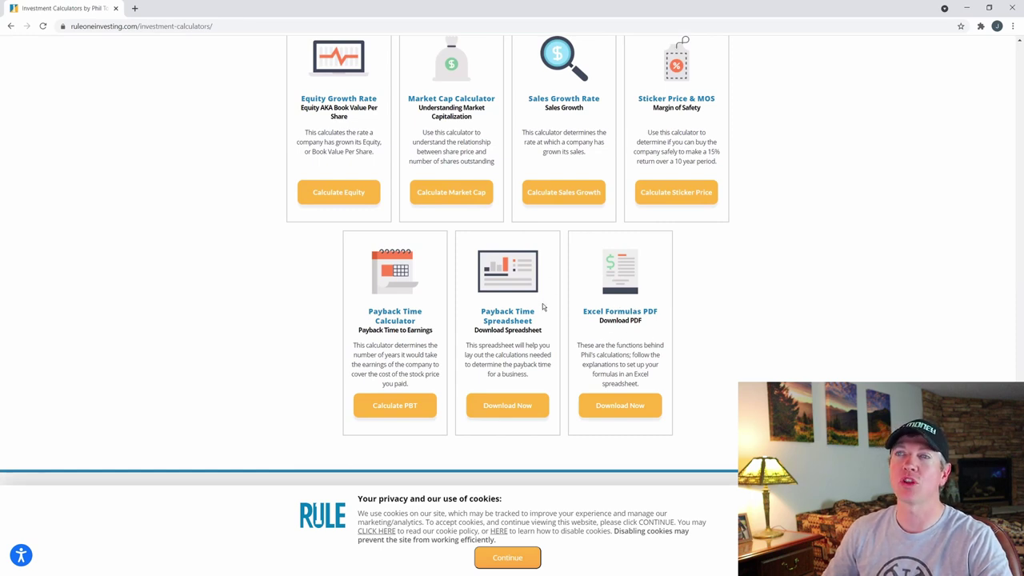
{"action": "scroll", "coordinate": [591, 266], "scroll_direction": "up", "scroll_amount": 5}
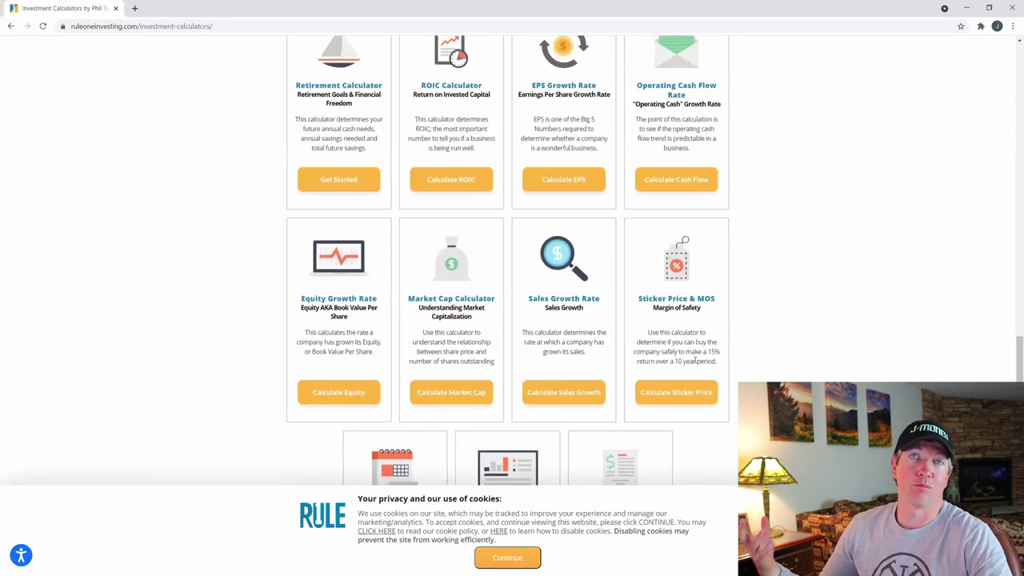
{"action": "scroll", "coordinate": [815, 259], "scroll_direction": "up", "scroll_amount": 10}
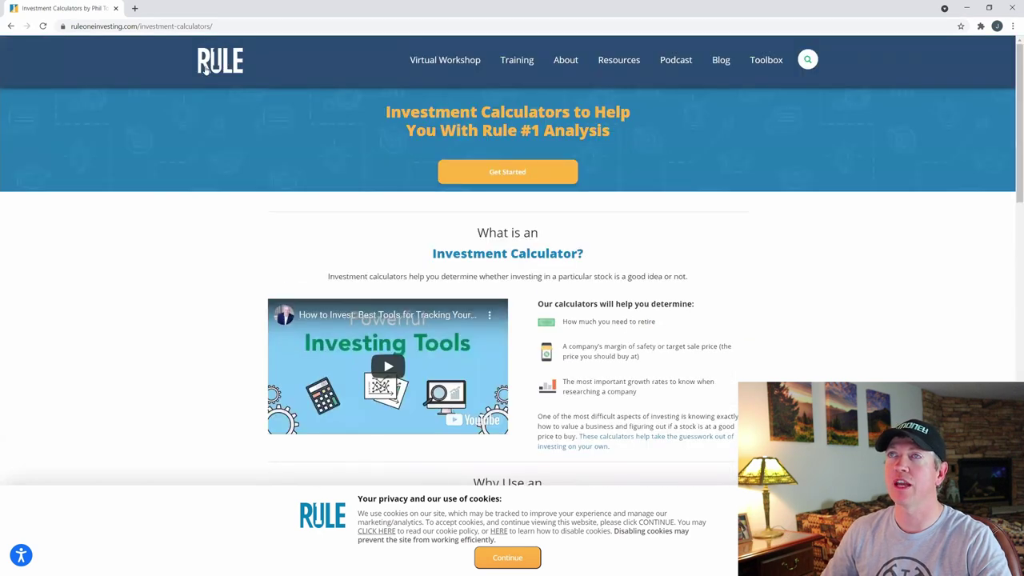
- Return to the site's home page and open the Toolbox
{"action": "left_click", "coordinate": [214, 67]}
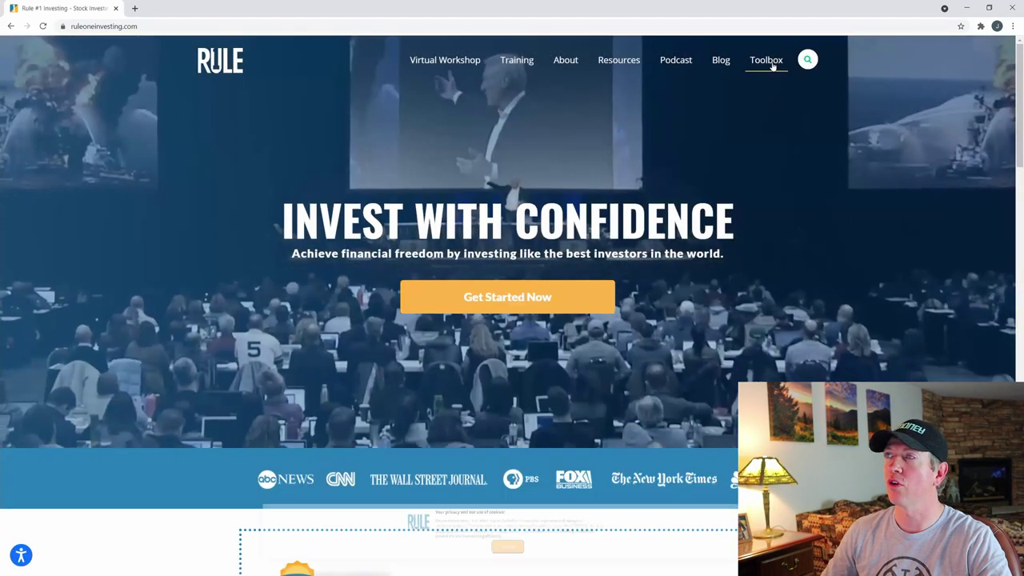
{"action": "left_click", "coordinate": [772, 66]}
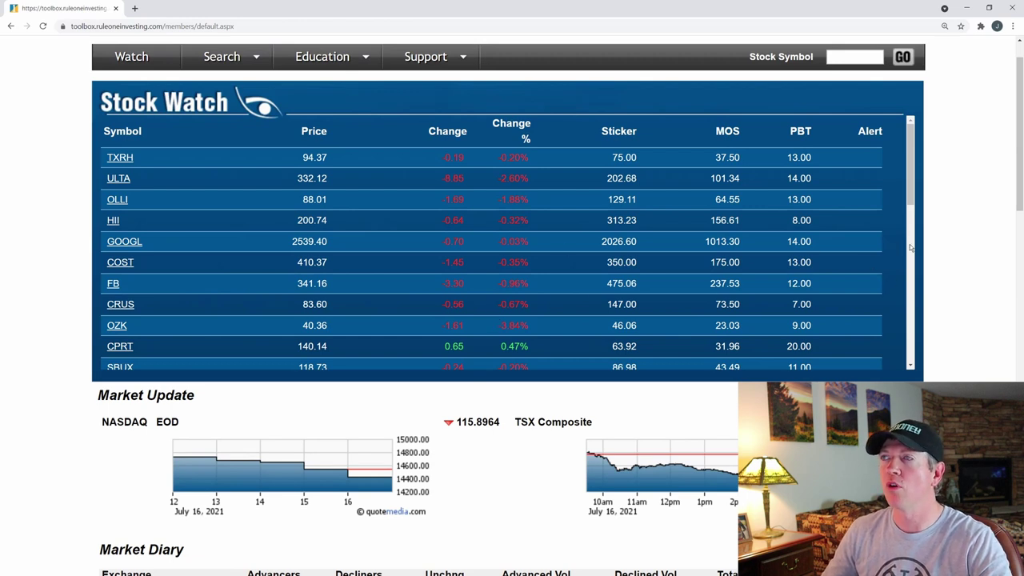
- Examine the Stock Watch list and the market update, diary, news, indices and volume movers on the Toolbox dashboard
{"action": "scroll", "coordinate": [742, 264], "scroll_direction": "down", "scroll_amount": 5}
{"action": "scroll", "coordinate": [743, 270], "scroll_direction": "up", "scroll_amount": 3}
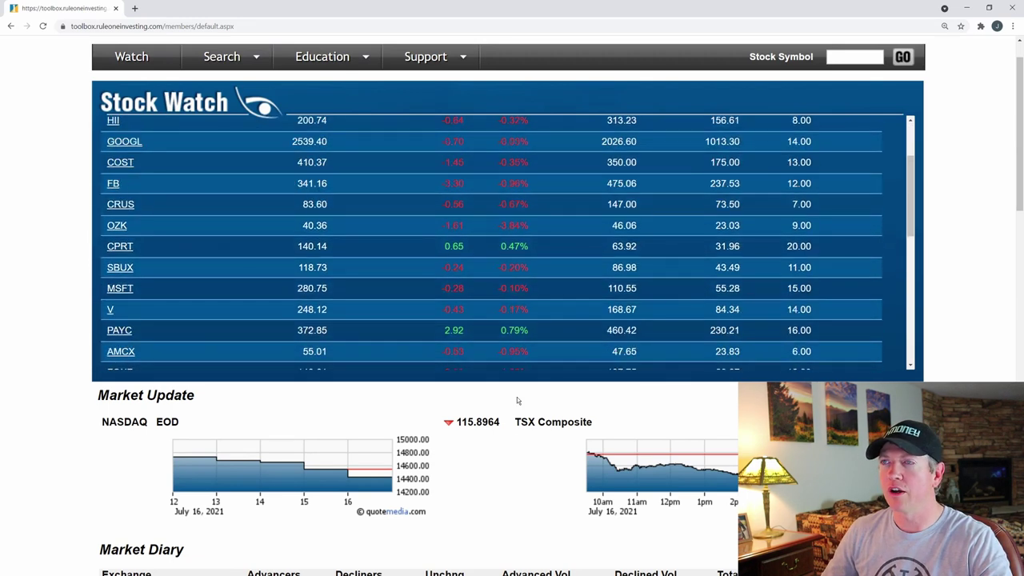
{"action": "scroll", "coordinate": [516, 397], "scroll_direction": "down", "scroll_amount": 1}
{"action": "scroll", "coordinate": [506, 460], "scroll_direction": "down", "scroll_amount": 5}
{"action": "scroll", "coordinate": [505, 456], "scroll_direction": "up", "scroll_amount": 1}
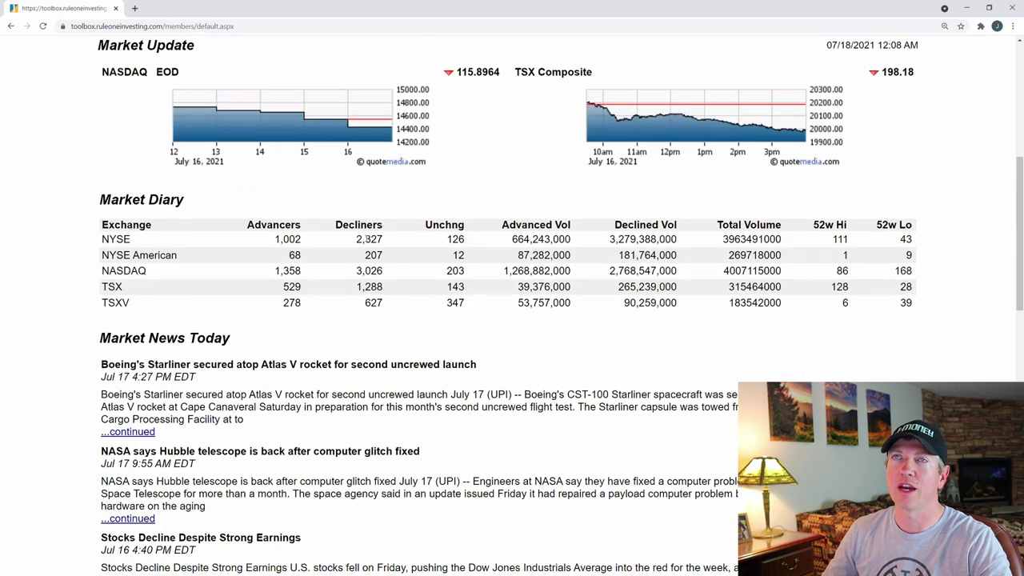
{"action": "scroll", "coordinate": [305, 340], "scroll_direction": "down", "scroll_amount": 2}
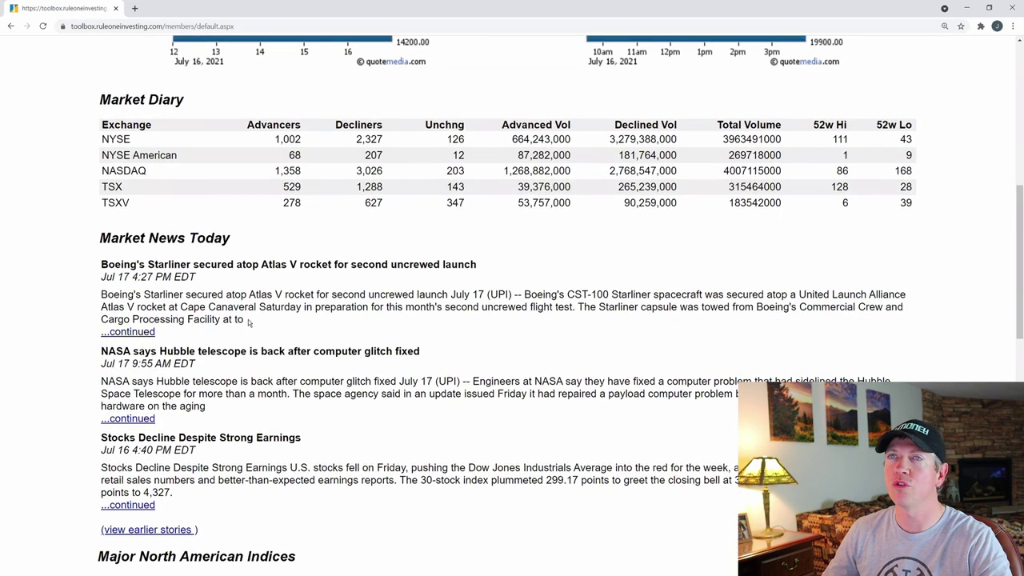
{"action": "scroll", "coordinate": [240, 270], "scroll_direction": "down", "scroll_amount": 5}
{"action": "scroll", "coordinate": [150, 281], "scroll_direction": "up", "scroll_amount": 1}
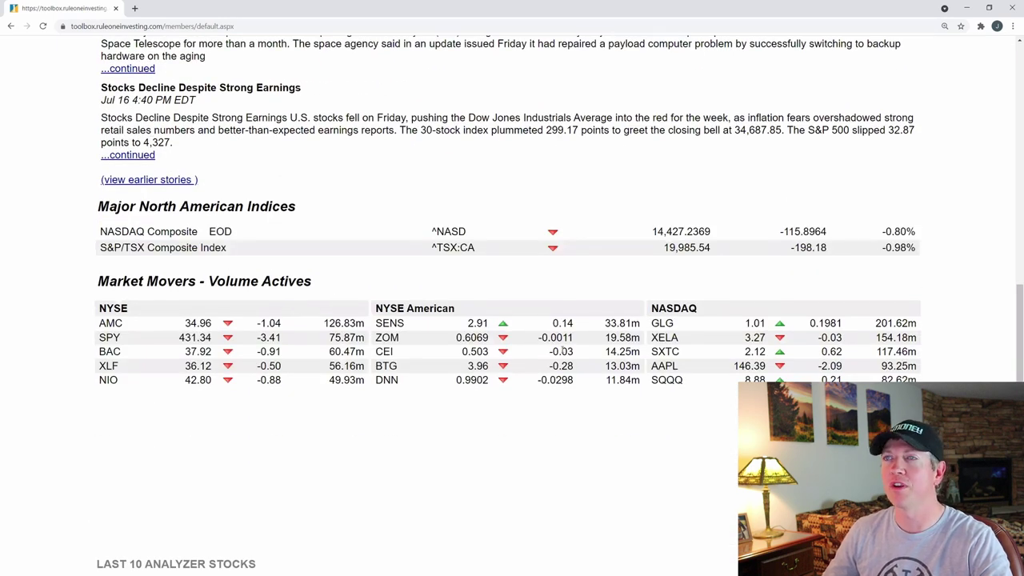
{"action": "scroll", "coordinate": [588, 337], "scroll_direction": "down", "scroll_amount": 5}
{"action": "scroll", "coordinate": [360, 312], "scroll_direction": "down", "scroll_amount": 1}
{"action": "scroll", "coordinate": [526, 200], "scroll_direction": "up", "scroll_amount": 4}
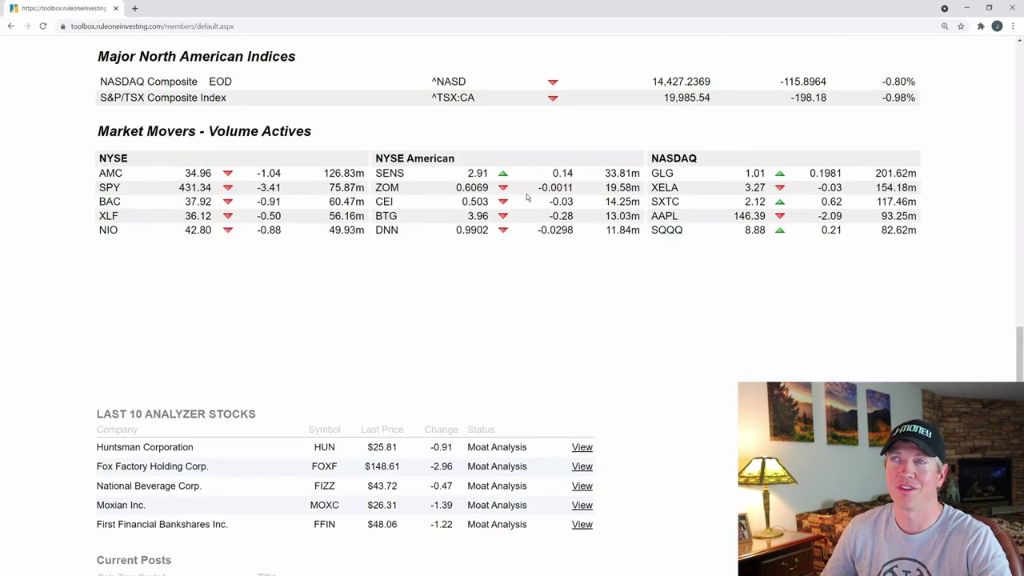
{"action": "scroll", "coordinate": [527, 197], "scroll_direction": "up", "scroll_amount": 10}
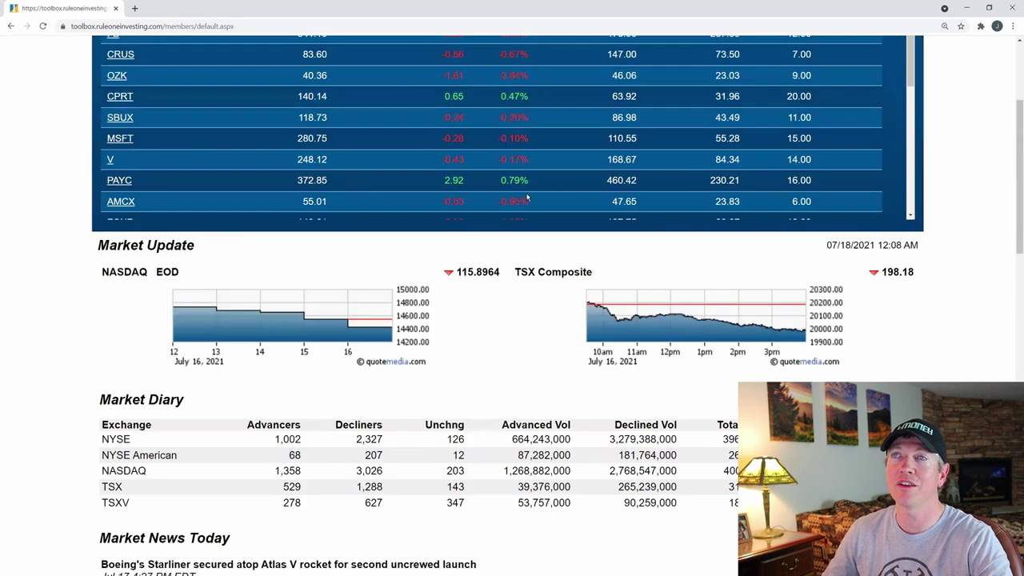
{"action": "scroll", "coordinate": [527, 197], "scroll_direction": "up", "scroll_amount": 6}
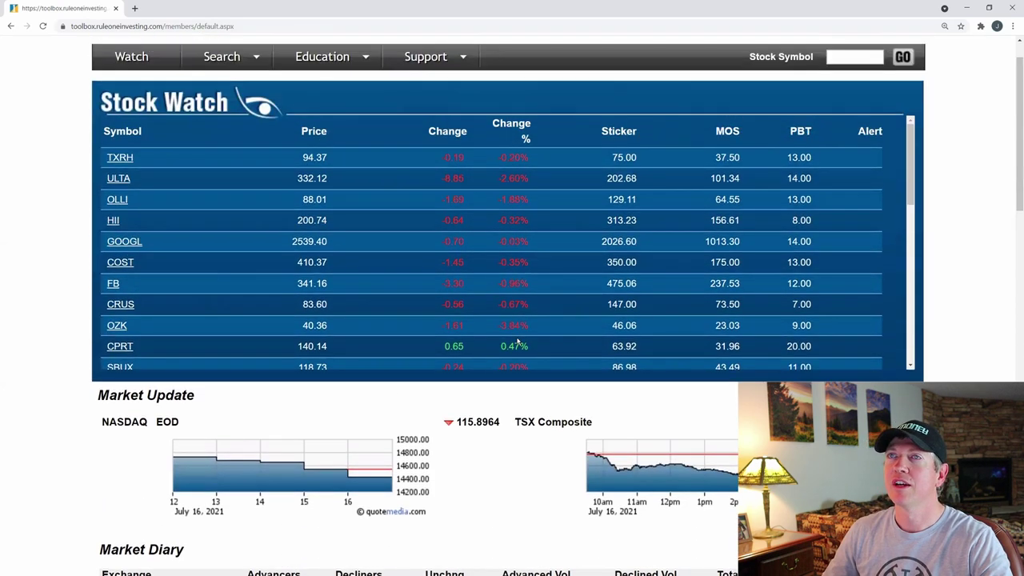
{"action": "scroll", "coordinate": [517, 341], "scroll_direction": "up", "scroll_amount": 1}
{"action": "scroll", "coordinate": [517, 341], "scroll_direction": "down", "scroll_amount": 1}
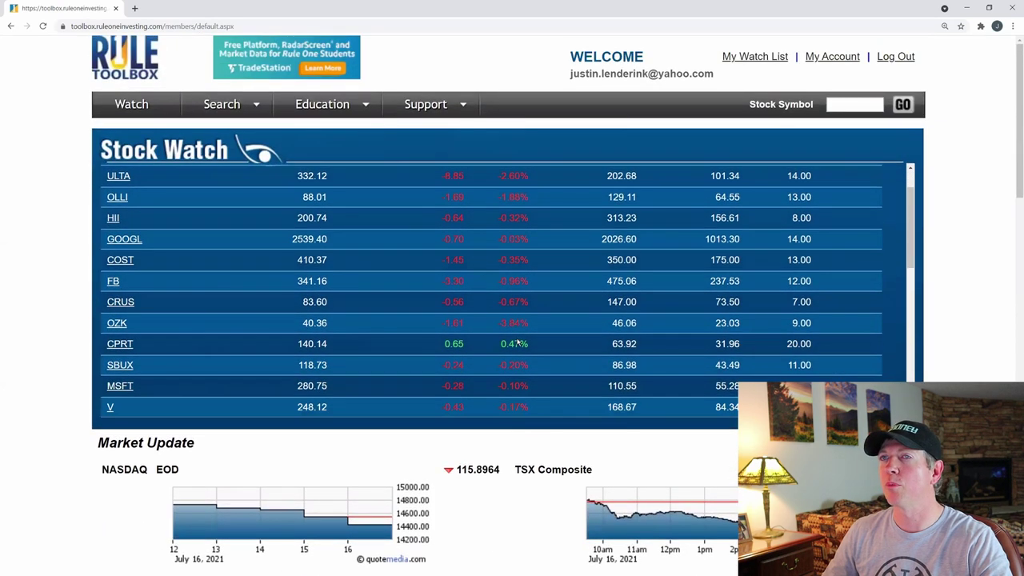
{"action": "scroll", "coordinate": [998, 293], "scroll_direction": "down", "scroll_amount": 1}
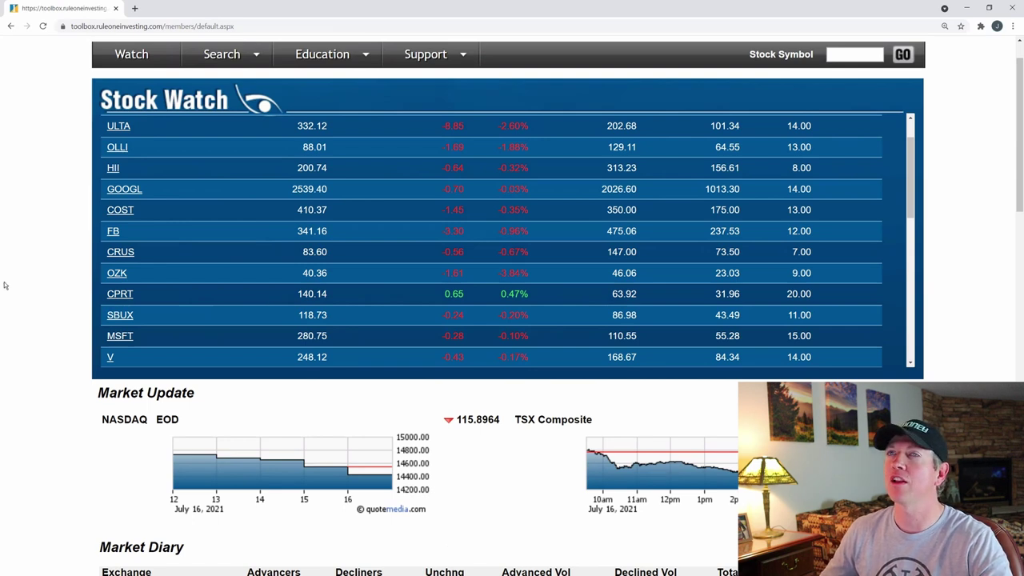
- Look up the stock symbol FB to open its Stock At A Glance page
{"action": "left_click", "coordinate": [853, 54]}
{"action": "type", "text": "f"}
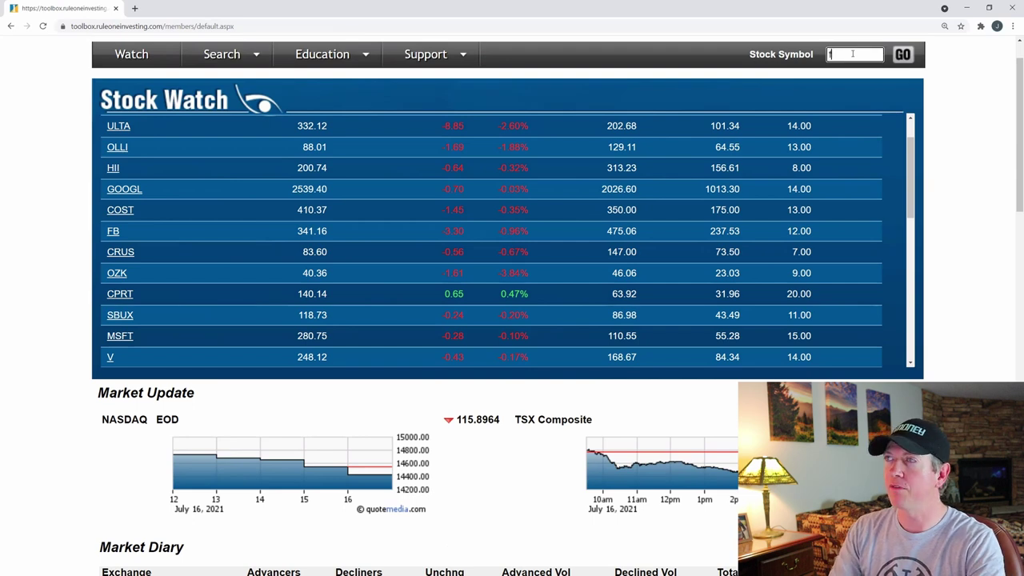
{"action": "type", "text": "b"}
{"action": "left_click", "coordinate": [714, 80]}
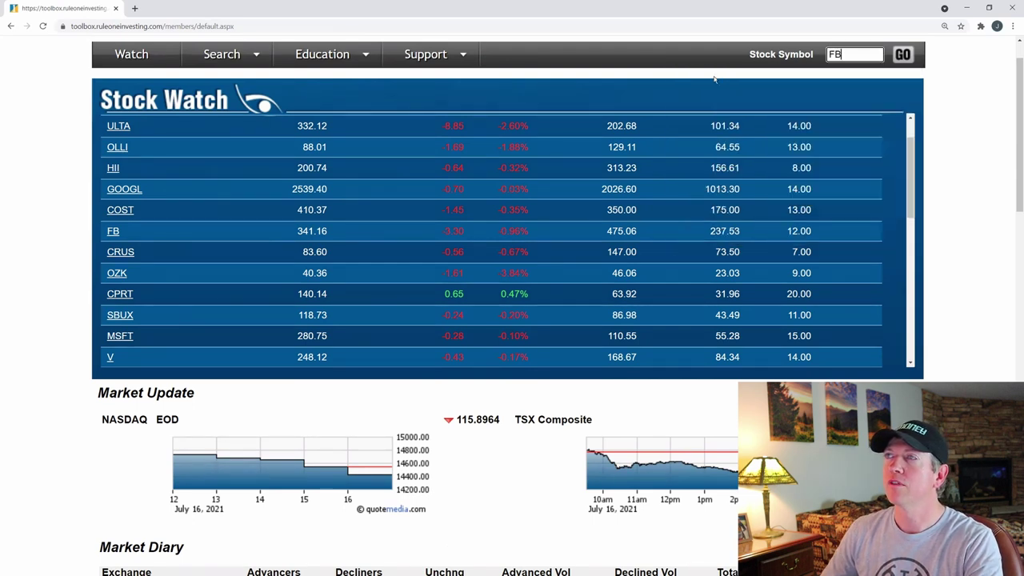
{"action": "left_click", "coordinate": [903, 55]}
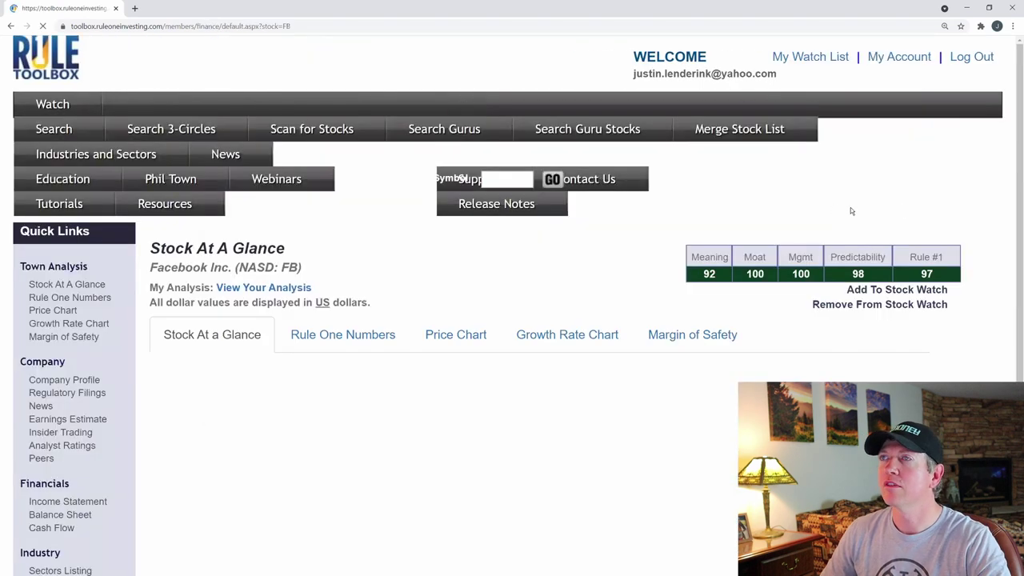
- Switch the Detailed Quote chart for Facebook to the five-year range
{"action": "left_click_drag", "start_coordinate": [1016, 92], "coordinate": [1016, 113]}
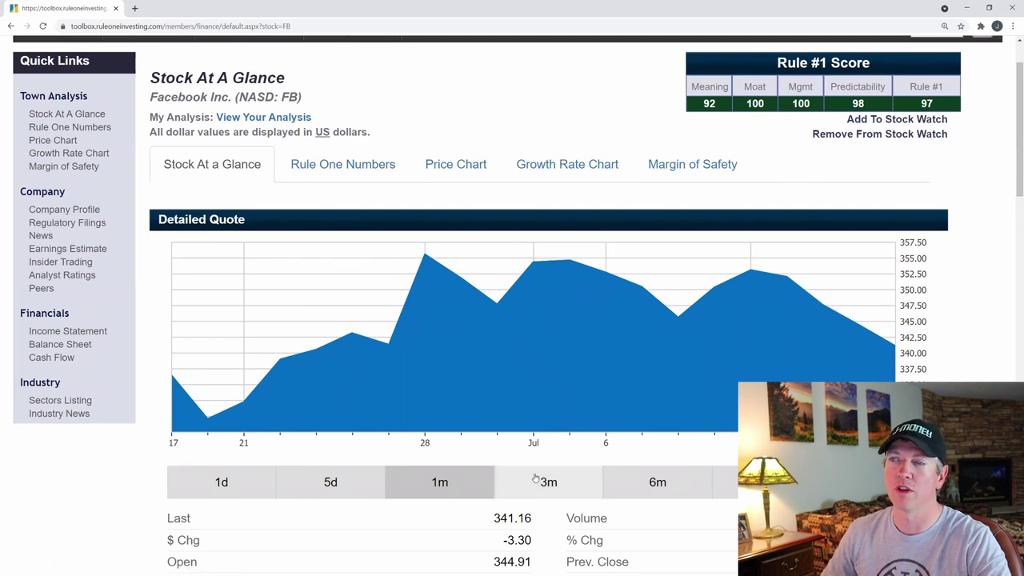
{"action": "left_click", "coordinate": [588, 489]}
{"action": "left_click", "coordinate": [651, 489]}
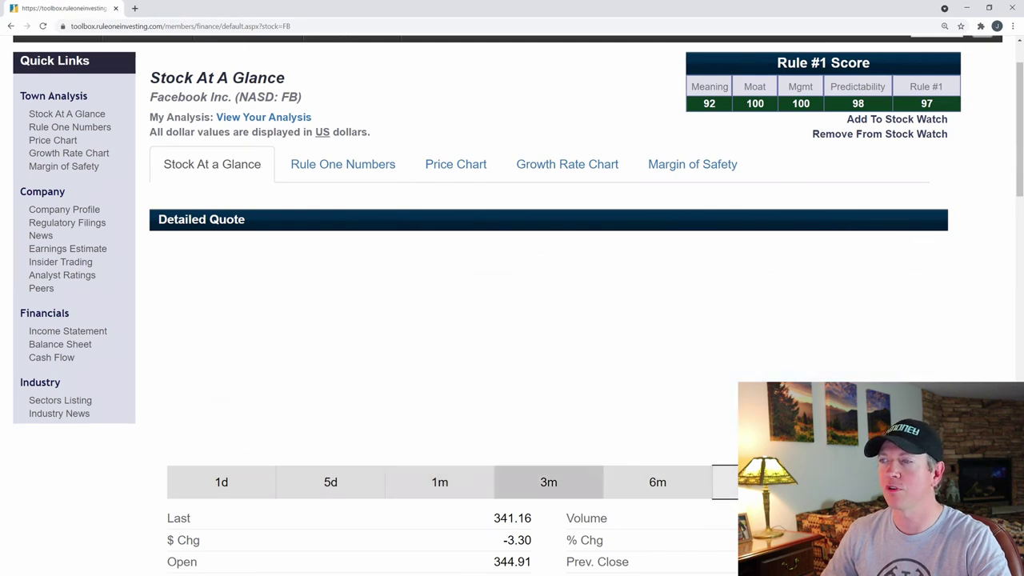
{"action": "left_click", "coordinate": [764, 482]}
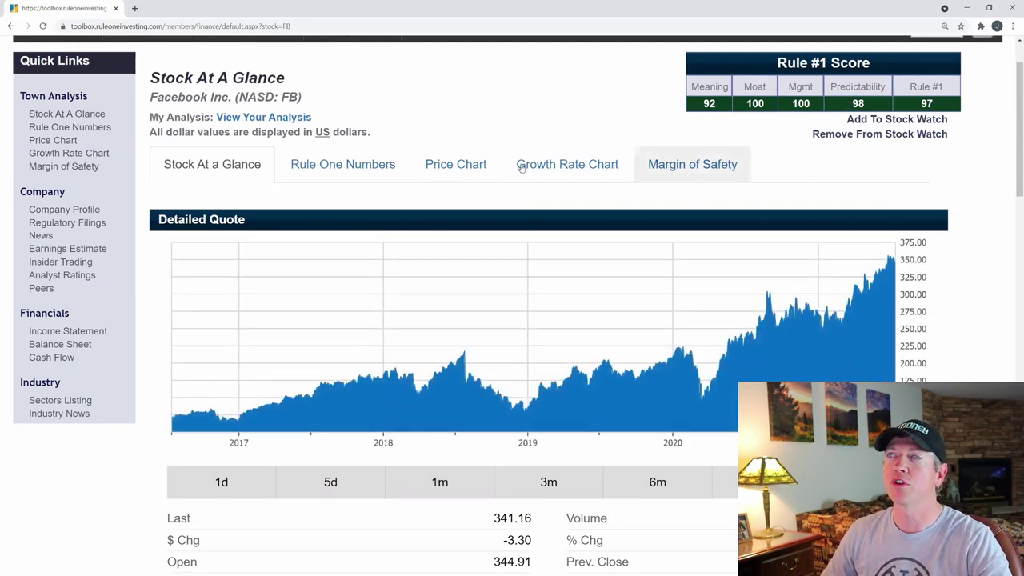
- Examine Facebook's detailed quote figures, Rule #1 scores and the News and Media headlines
{"action": "scroll", "coordinate": [1011, 330], "scroll_direction": "down", "scroll_amount": 1}
{"action": "scroll", "coordinate": [518, 306], "scroll_direction": "down", "scroll_amount": 3}
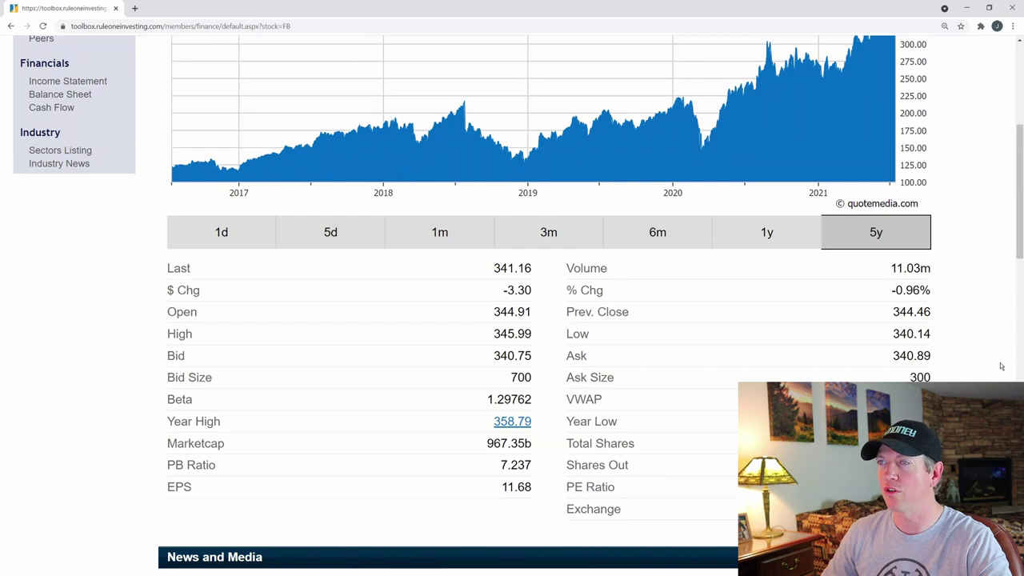
{"action": "scroll", "coordinate": [1006, 361], "scroll_direction": "down", "scroll_amount": 3}
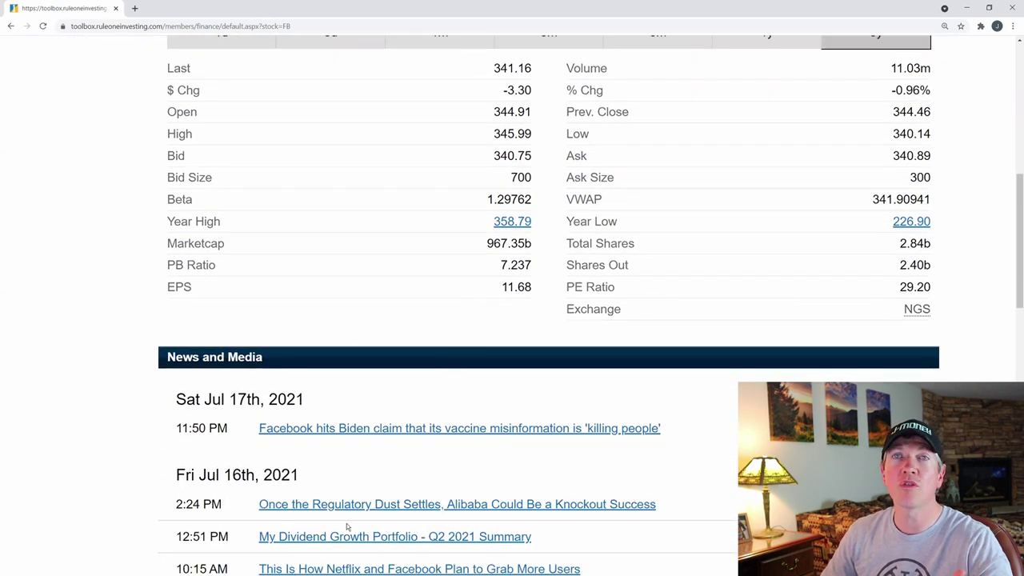
{"action": "scroll", "coordinate": [197, 489], "scroll_direction": "down", "scroll_amount": 2}
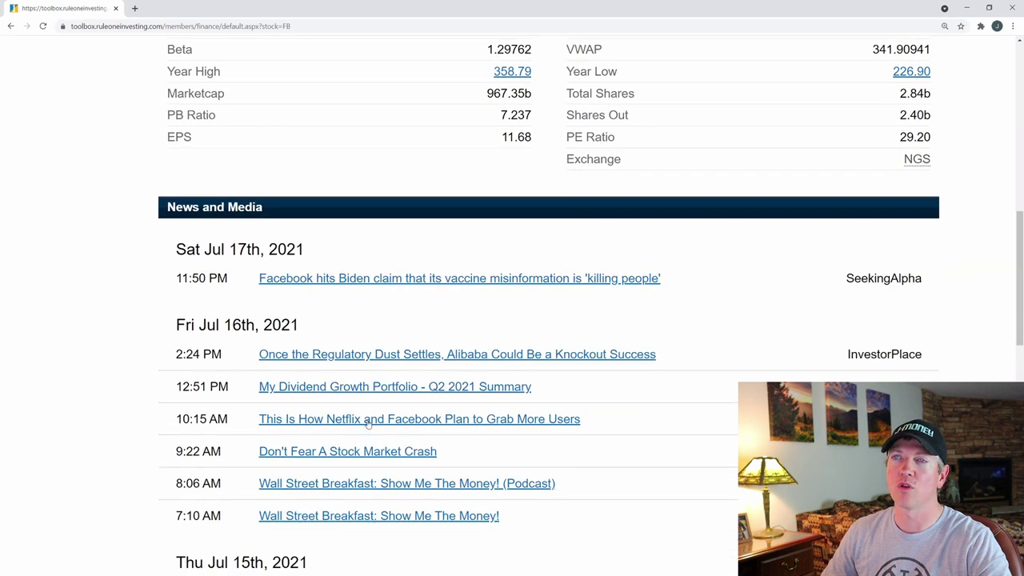
{"action": "scroll", "coordinate": [506, 460], "scroll_direction": "up", "scroll_amount": 2}
{"action": "scroll", "coordinate": [507, 454], "scroll_direction": "up", "scroll_amount": 7}
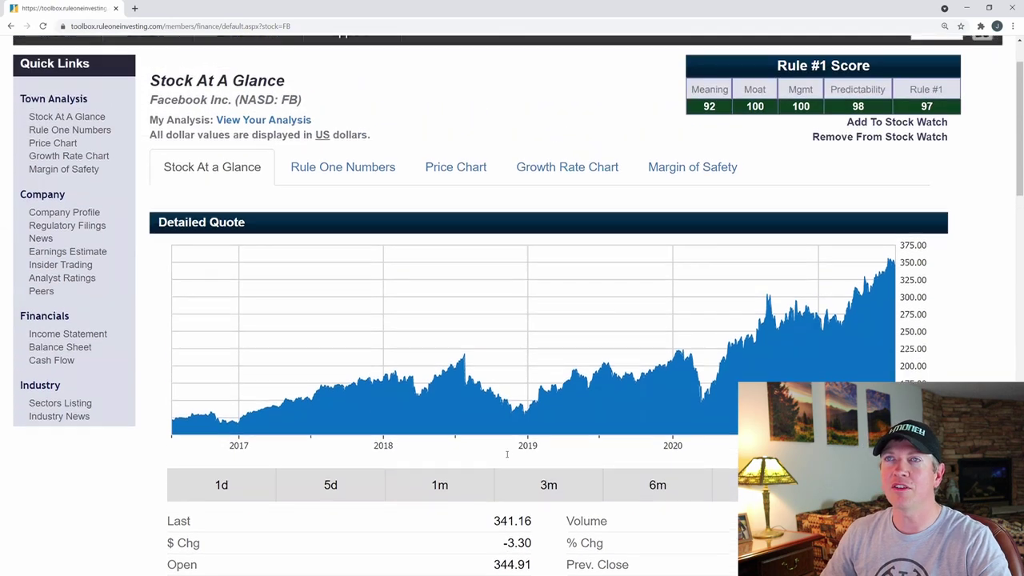
{"action": "scroll", "coordinate": [506, 455], "scroll_direction": "up", "scroll_amount": 1}
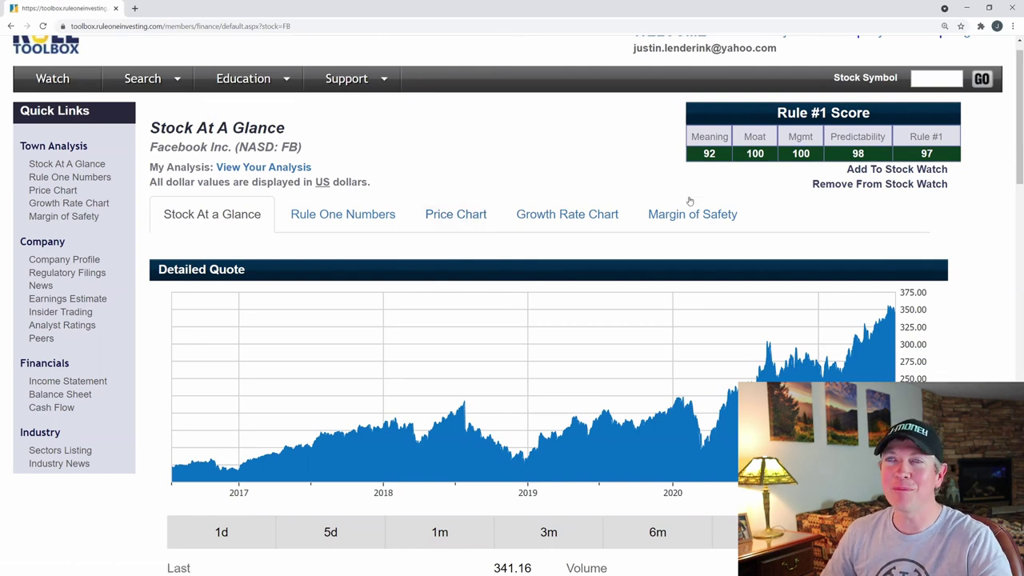
{"action": "scroll", "coordinate": [951, 291], "scroll_direction": "down", "scroll_amount": 3}
{"action": "scroll", "coordinate": [952, 291], "scroll_direction": "down", "scroll_amount": 5}
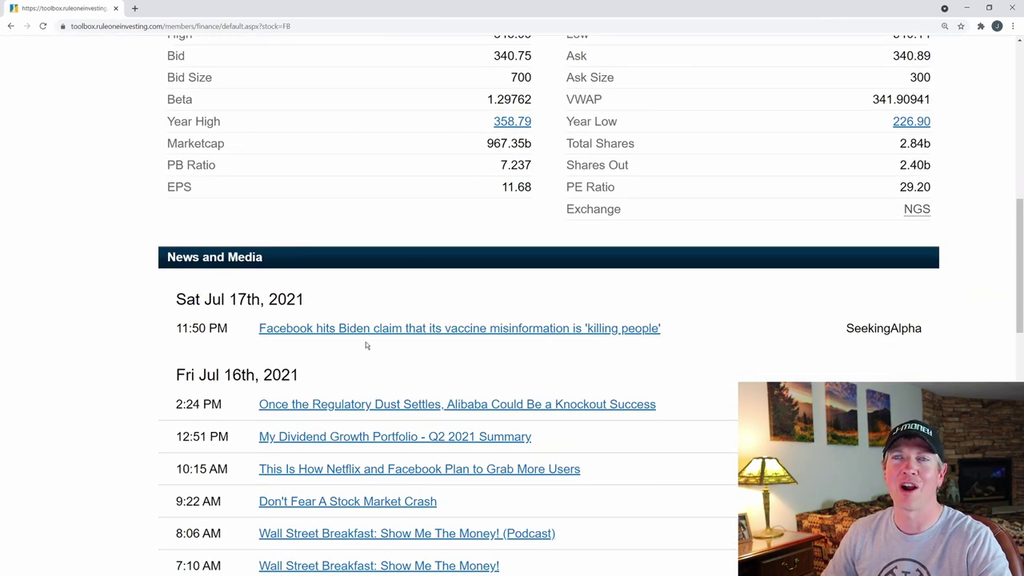
{"action": "scroll", "coordinate": [555, 376], "scroll_direction": "up", "scroll_amount": 3}
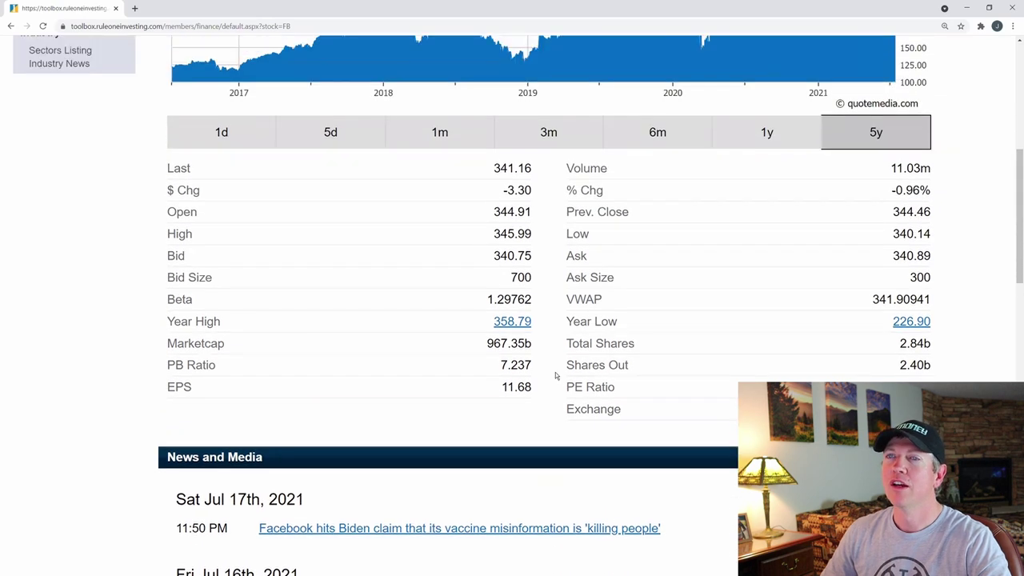
- Switch Facebook's Detailed Quote chart to the one-month range and open the stock's Rule One Numbers
{"action": "scroll", "coordinate": [555, 375], "scroll_direction": "up", "scroll_amount": 5}
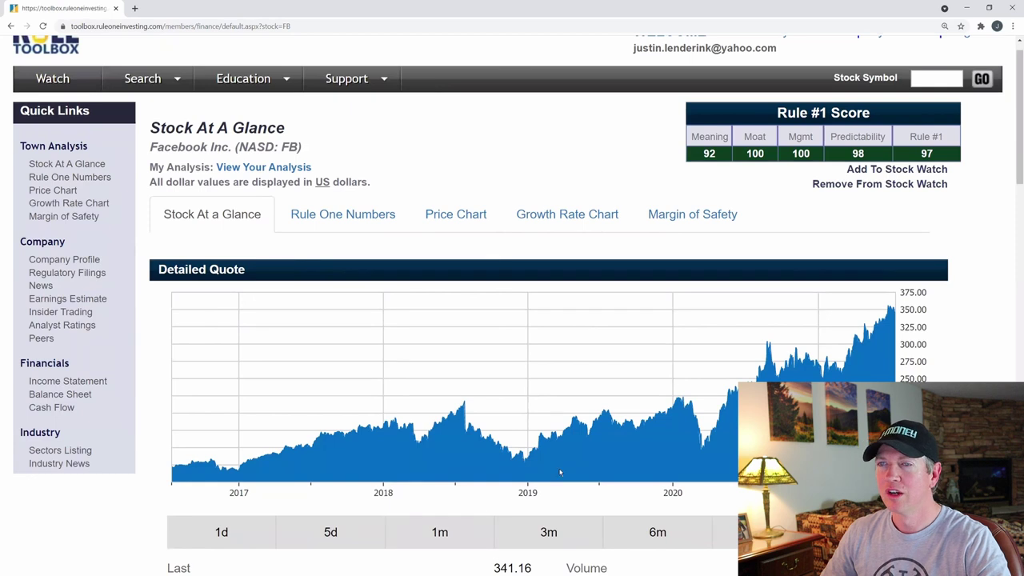
{"action": "left_click", "coordinate": [450, 531]}
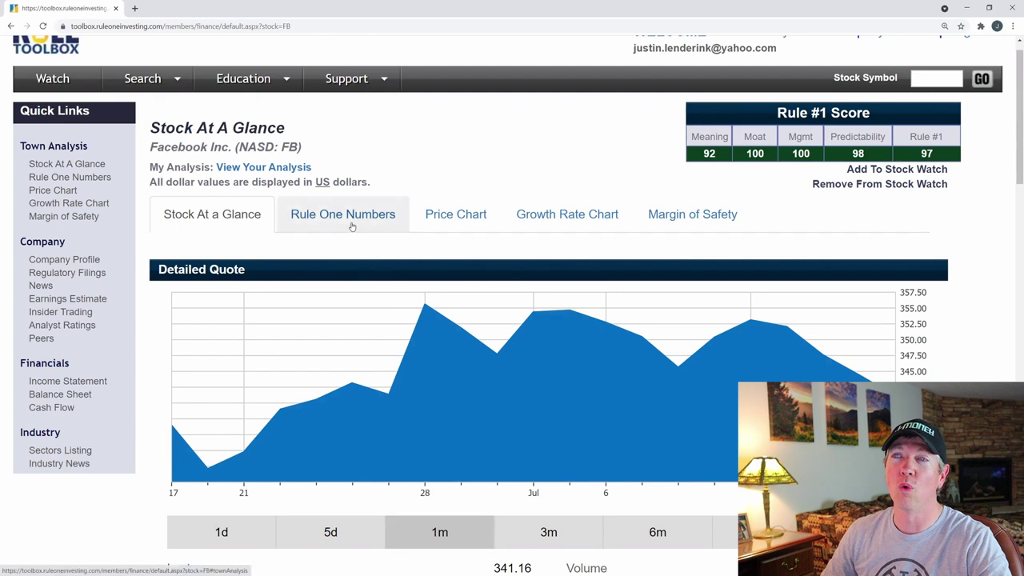
{"action": "left_click", "coordinate": [400, 215]}
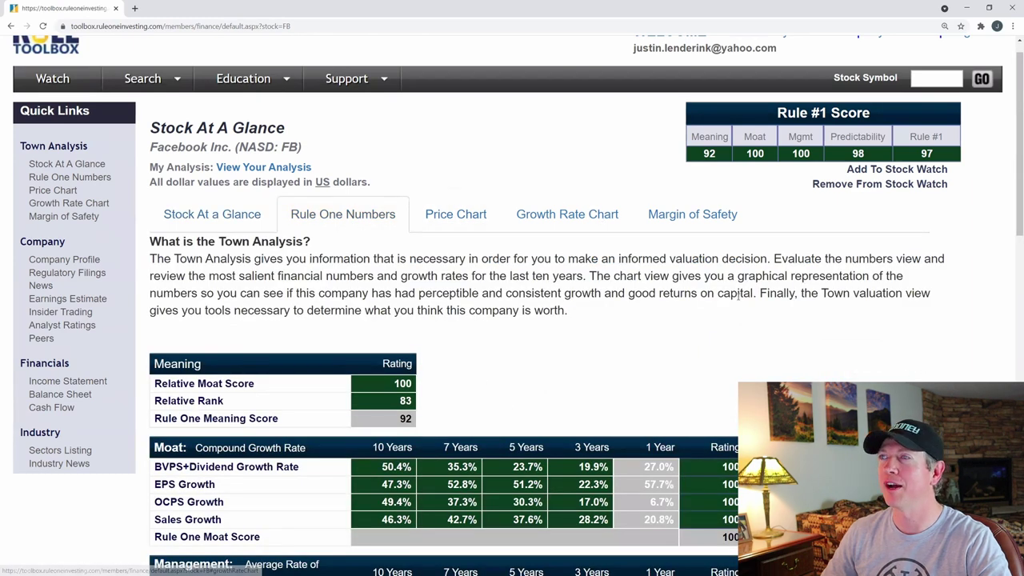
- Examine Facebook's Meaning, Moat and Management ratings and the yearly figures in the Details in Numbers table
{"action": "scroll", "coordinate": [1016, 164], "scroll_direction": "down", "scroll_amount": 1}
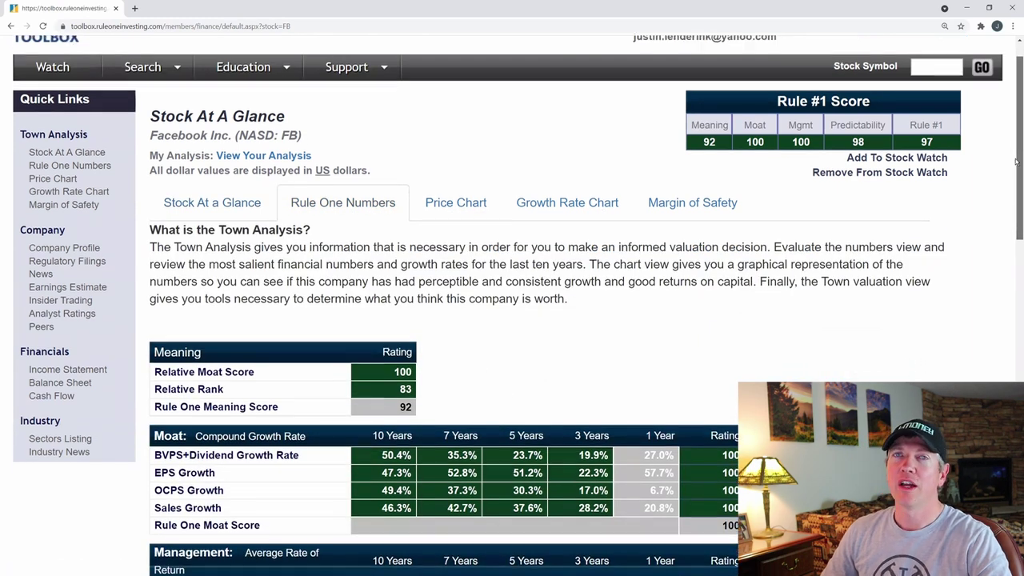
{"action": "scroll", "coordinate": [1016, 164], "scroll_direction": "down", "scroll_amount": 1}
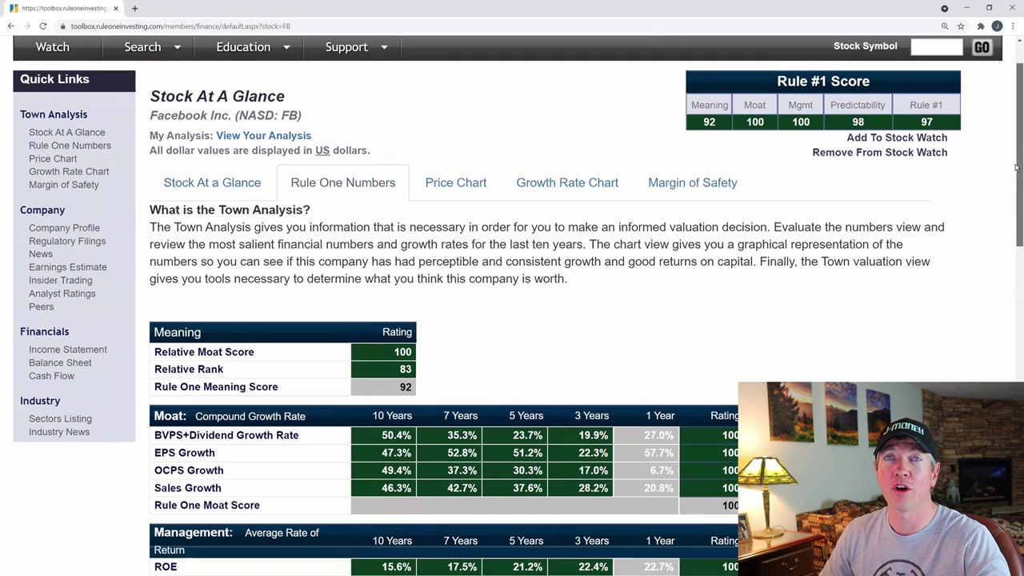
{"action": "scroll", "coordinate": [1015, 166], "scroll_direction": "down", "scroll_amount": 2}
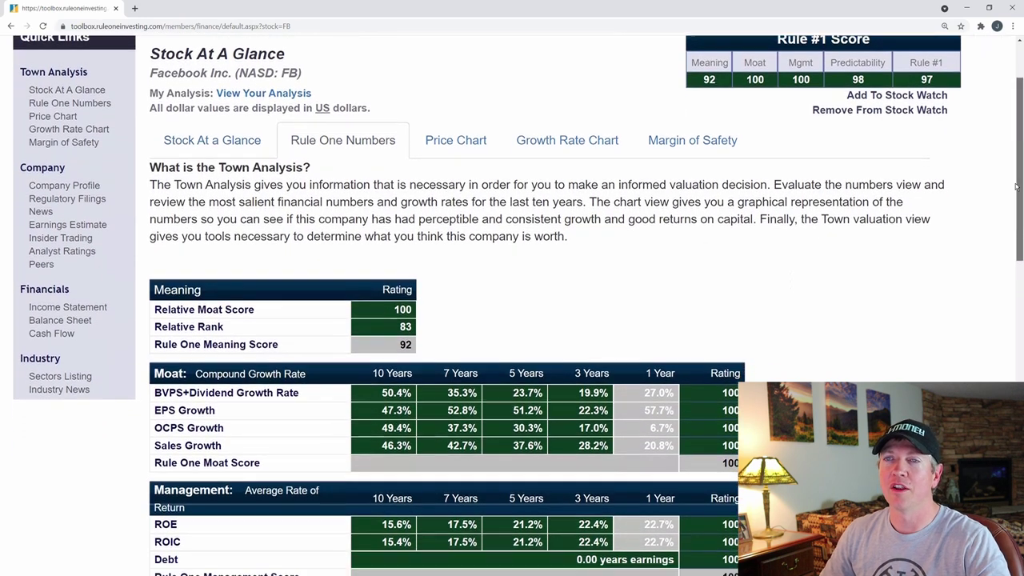
{"action": "left_click_drag", "start_coordinate": [1015, 187], "coordinate": [1016, 223]}
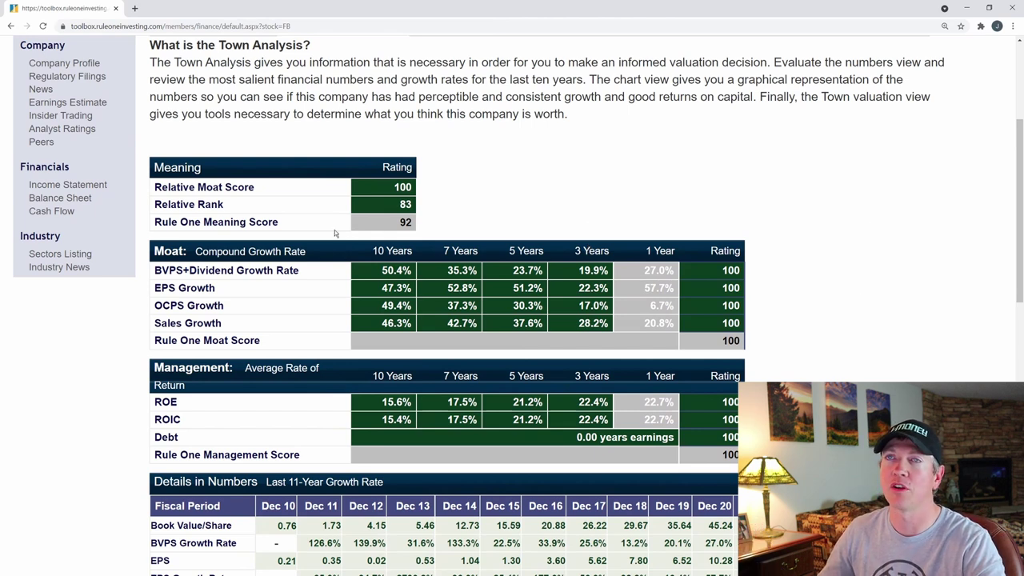
{"action": "scroll", "coordinate": [240, 208], "scroll_direction": "down", "scroll_amount": 1}
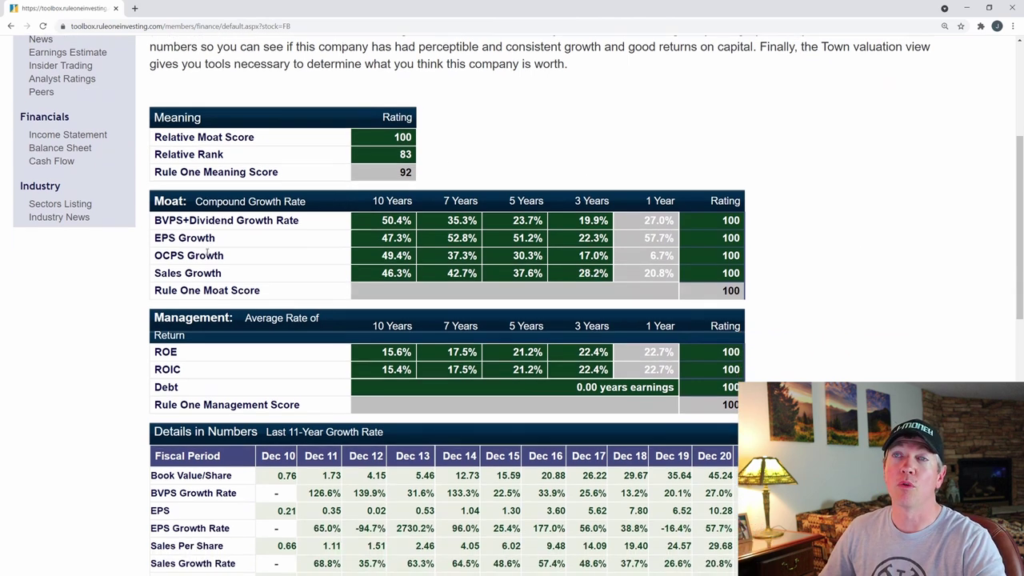
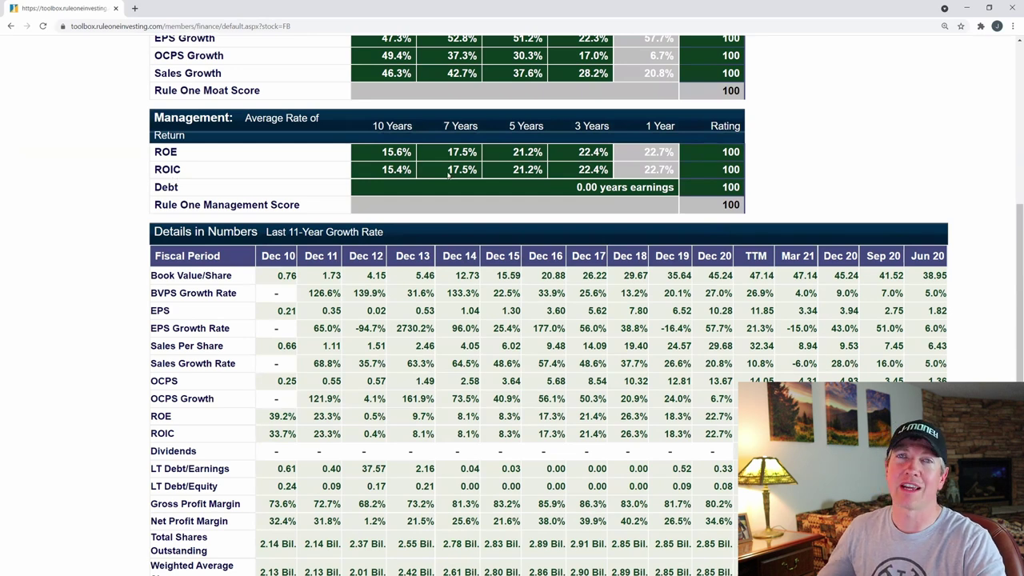
{"action": "scroll", "coordinate": [481, 179], "scroll_direction": "up", "scroll_amount": 2}
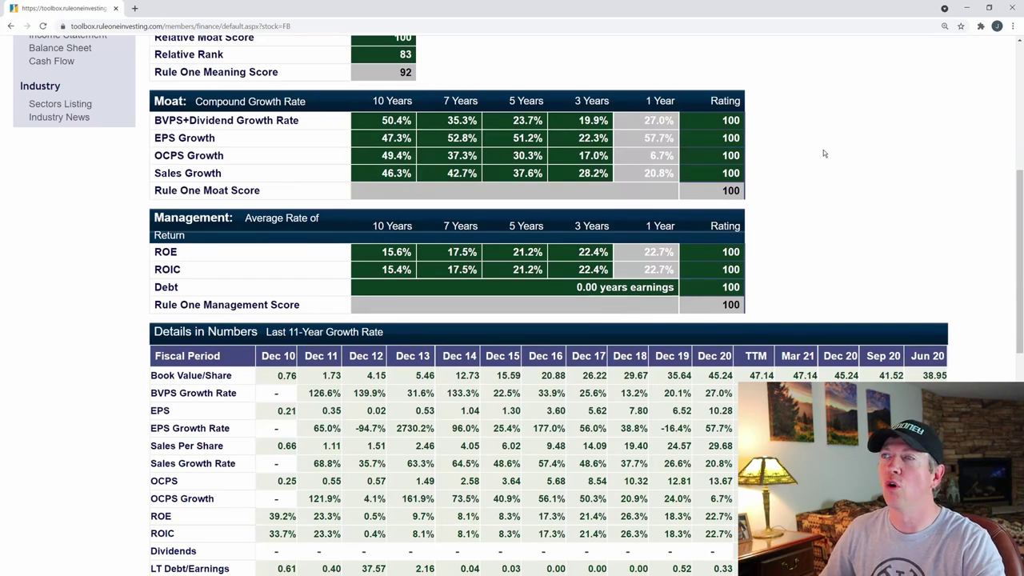
{"action": "scroll", "coordinate": [850, 103], "scroll_direction": "down", "scroll_amount": 1}
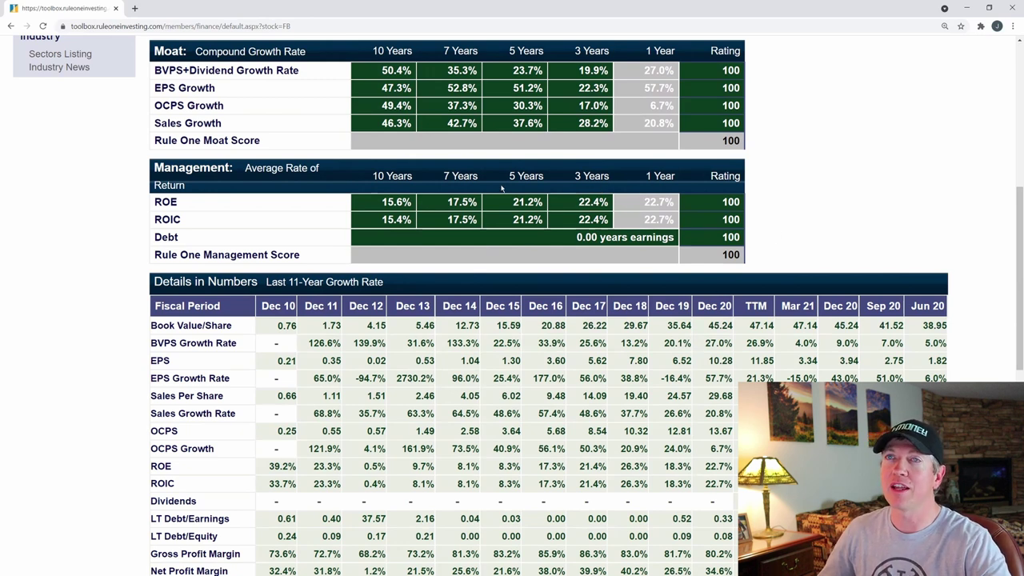
{"action": "scroll", "coordinate": [502, 188], "scroll_direction": "up", "scroll_amount": 5}
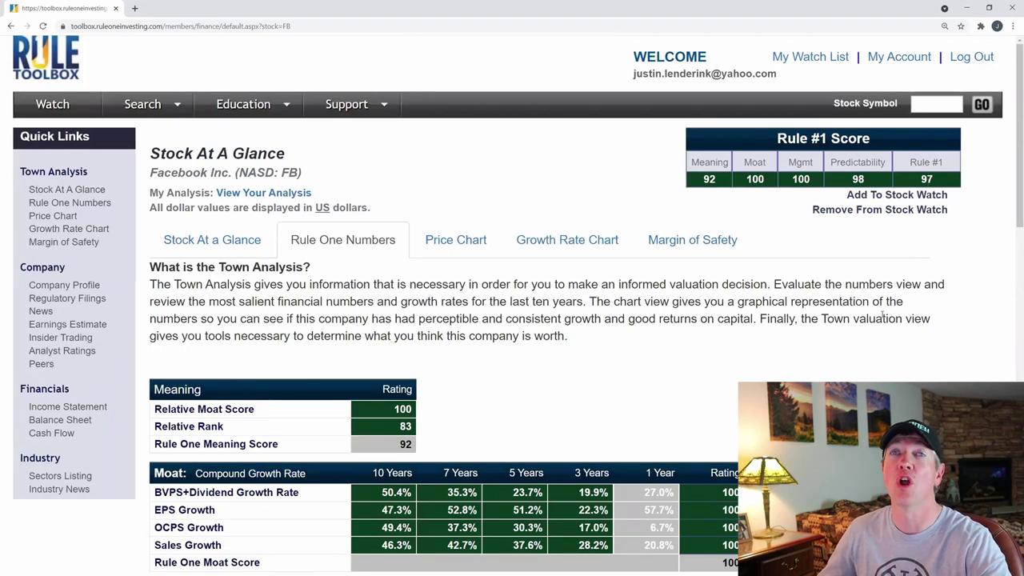
{"action": "scroll", "coordinate": [882, 316], "scroll_direction": "down", "scroll_amount": 5}
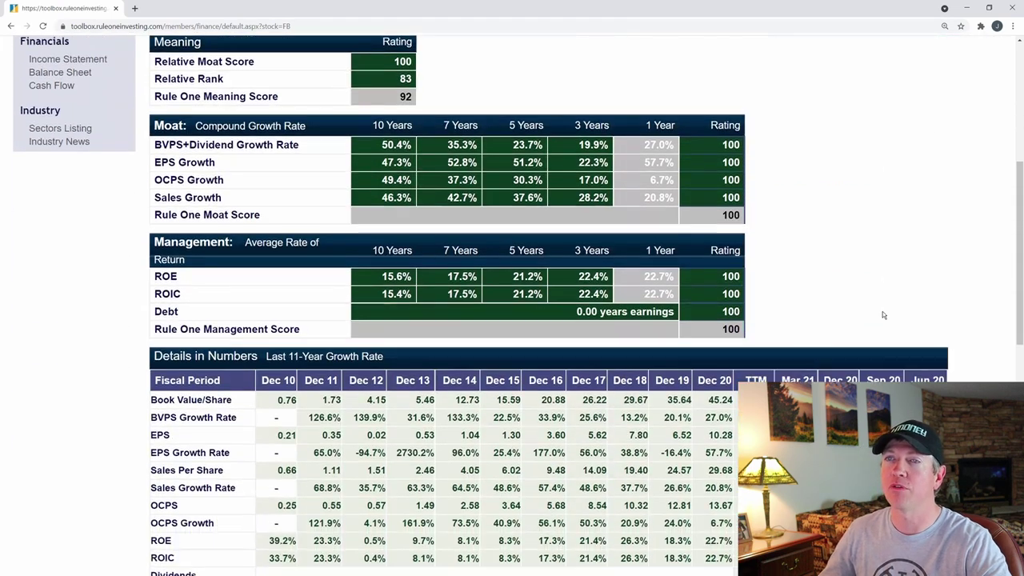
{"action": "scroll", "coordinate": [883, 315], "scroll_direction": "down", "scroll_amount": 4}
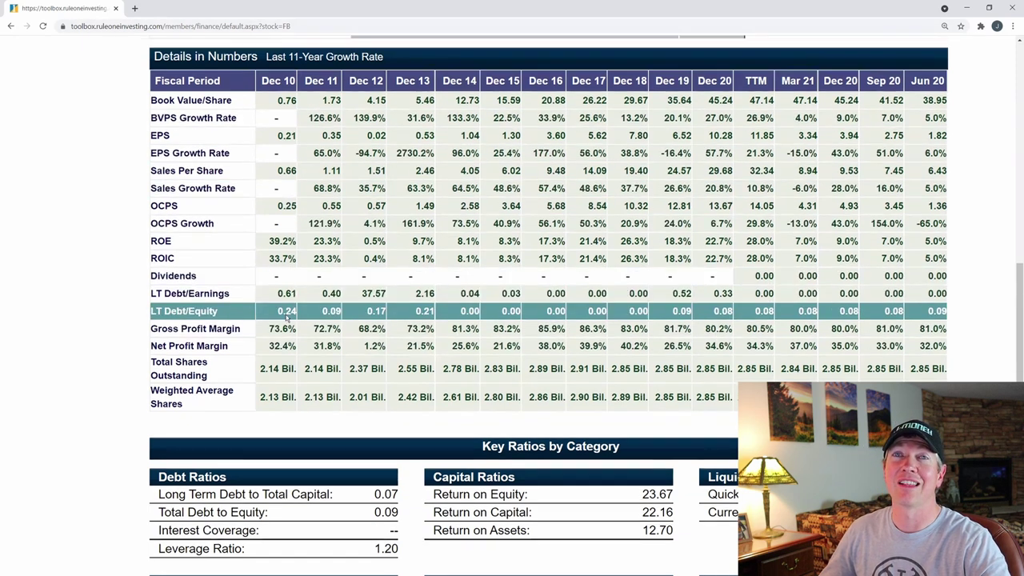
- Examine Facebook's Key Ratios by Category, highlighting the five-year P/E High and P/E Low rows under Price Multiples
{"action": "scroll", "coordinate": [368, 199], "scroll_direction": "up", "scroll_amount": 3}
{"action": "scroll", "coordinate": [512, 206], "scroll_direction": "down", "scroll_amount": 10}
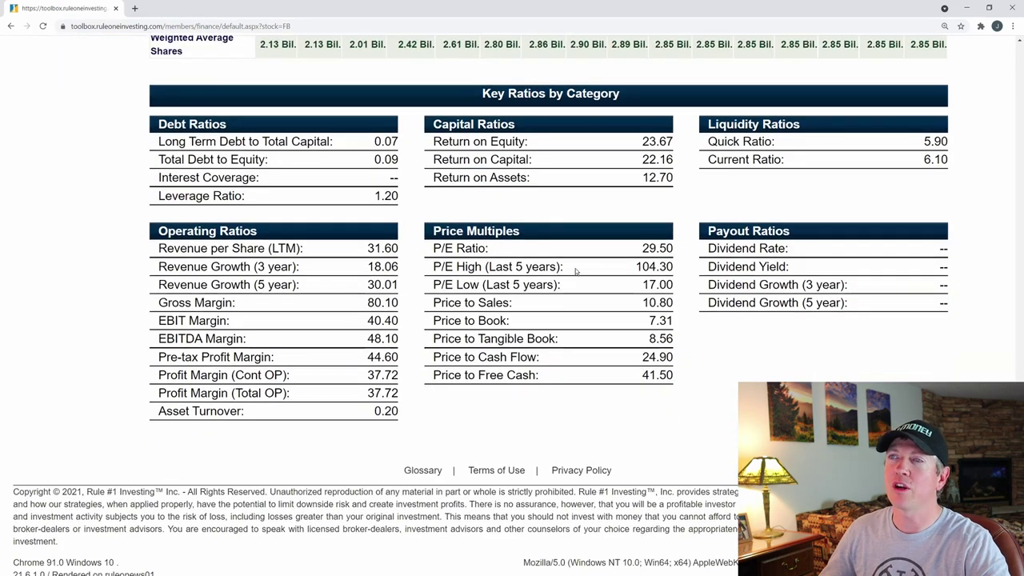
{"action": "scroll", "coordinate": [542, 212], "scroll_direction": "down", "scroll_amount": 1}
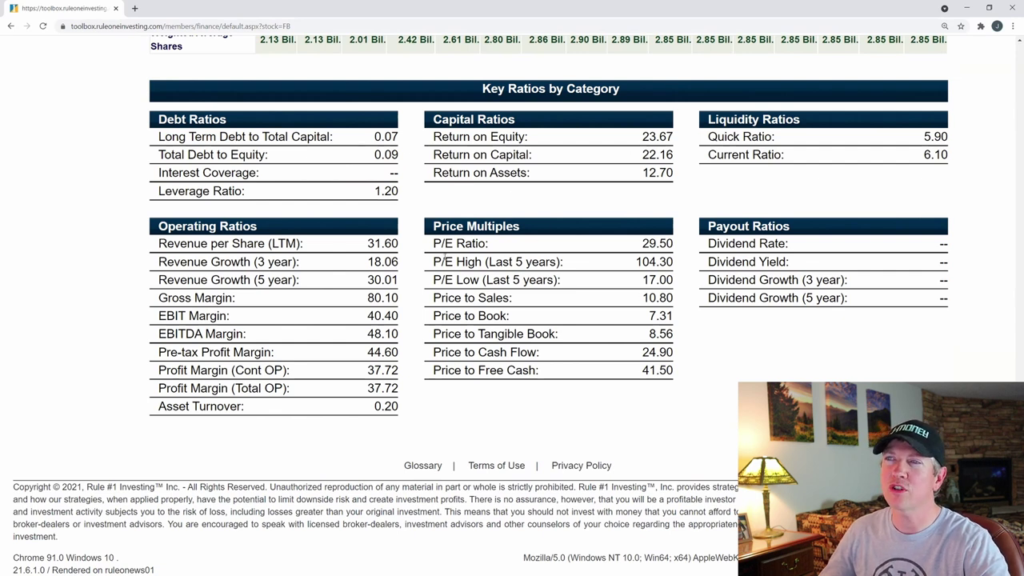
{"action": "left_click_drag", "start_coordinate": [428, 265], "coordinate": [669, 280]}
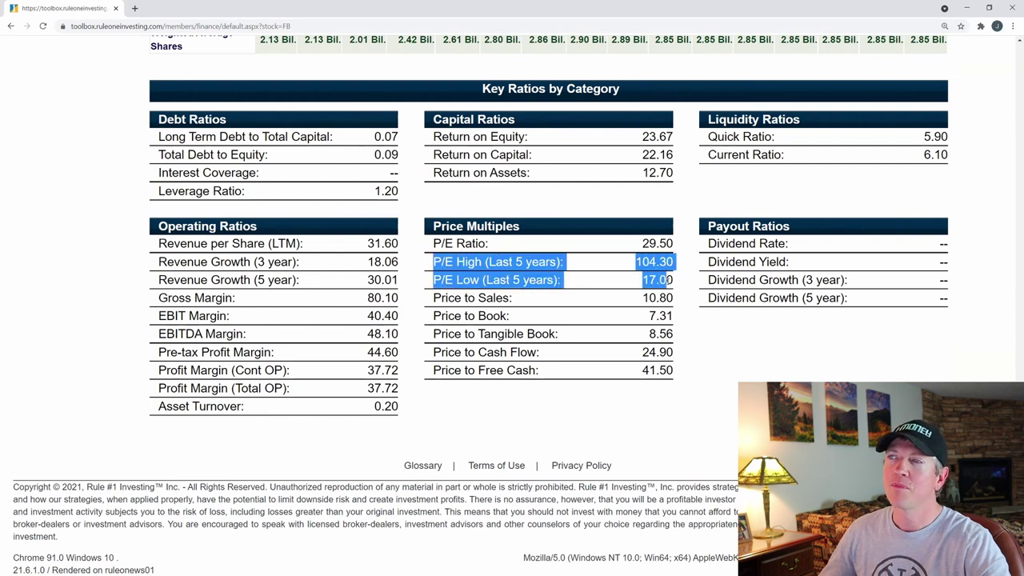
{"action": "left_click", "coordinate": [752, 382]}
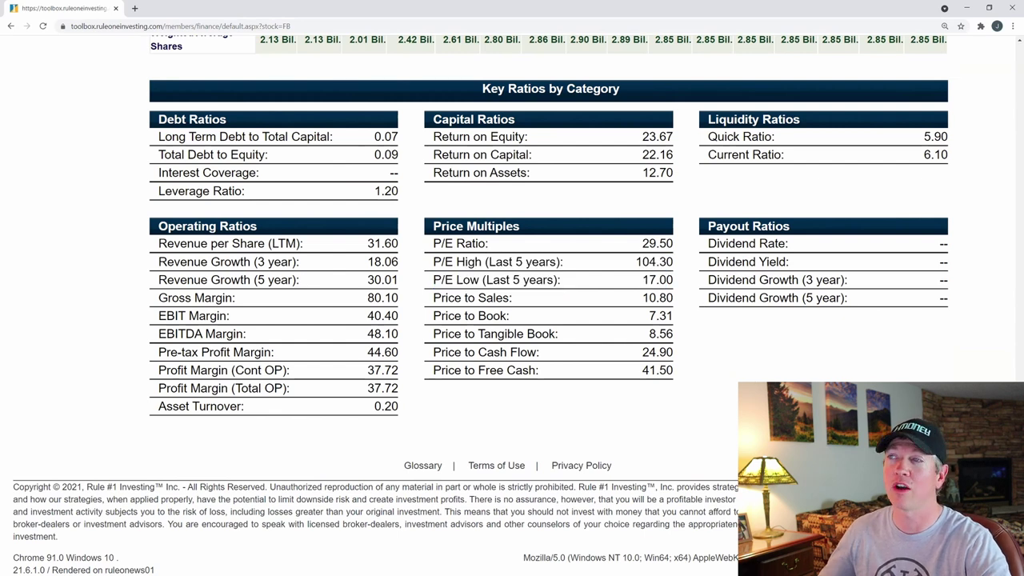
- Look up the stock symbol AAPL and open the Rule One Numbers for Apple Inc
{"action": "scroll", "coordinate": [708, 327], "scroll_direction": "up", "scroll_amount": 9}
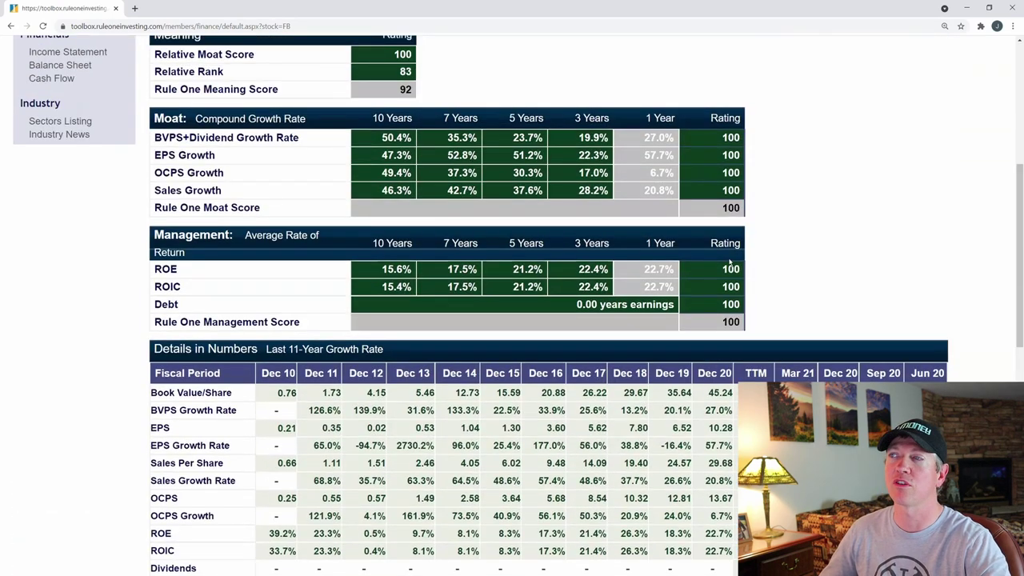
{"action": "scroll", "coordinate": [724, 260], "scroll_direction": "up", "scroll_amount": 1}
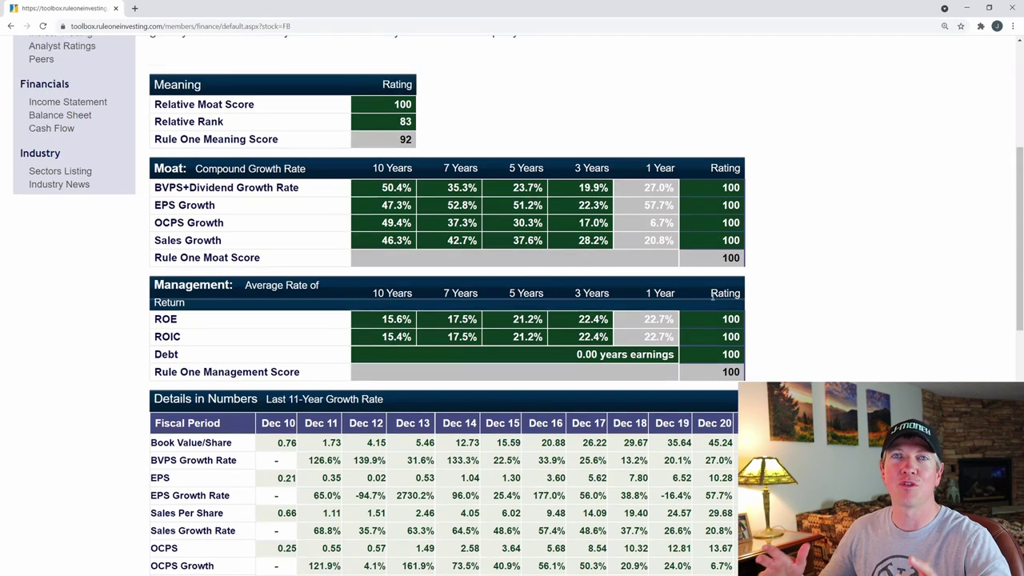
{"action": "scroll", "coordinate": [931, 322], "scroll_direction": "up", "scroll_amount": 3}
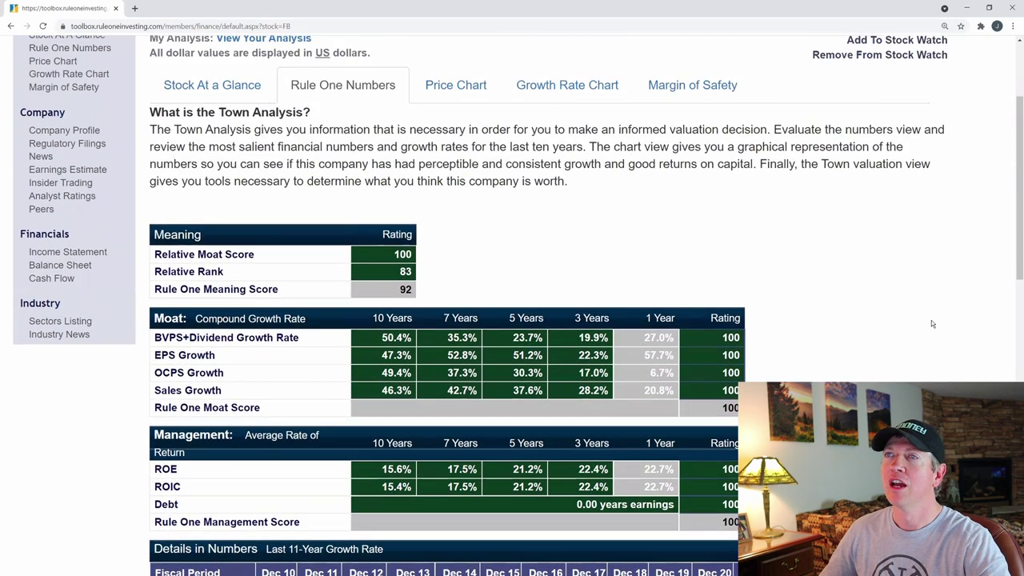
{"action": "scroll", "coordinate": [931, 324], "scroll_direction": "up", "scroll_amount": 3}
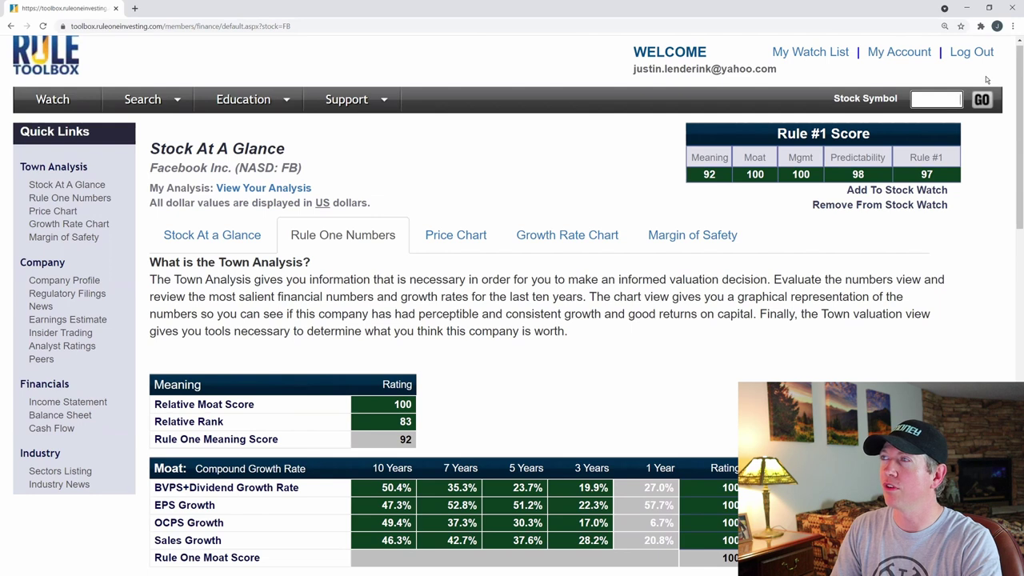
{"action": "type", "text": "ppl"}
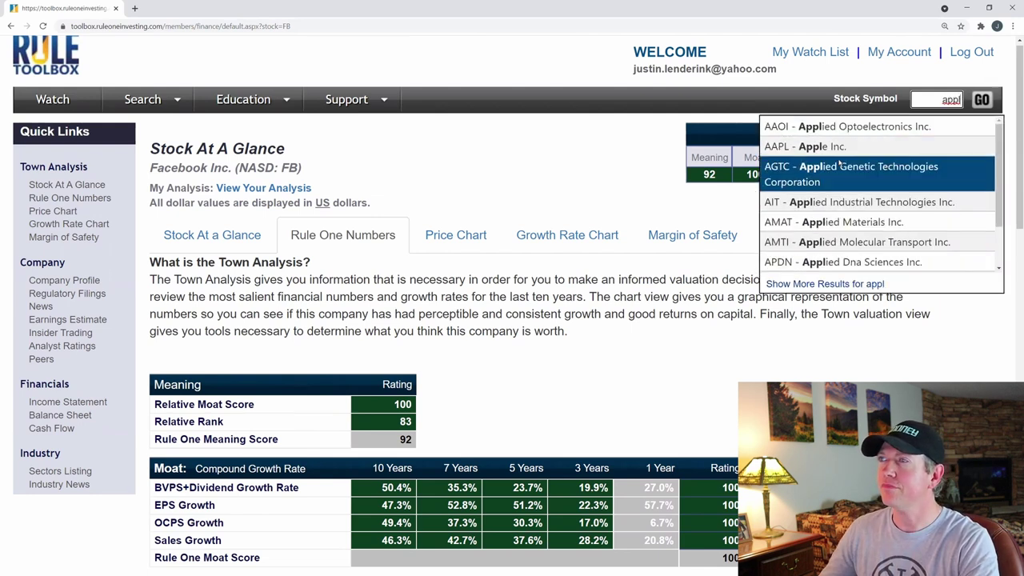
{"action": "left_click", "coordinate": [840, 147]}
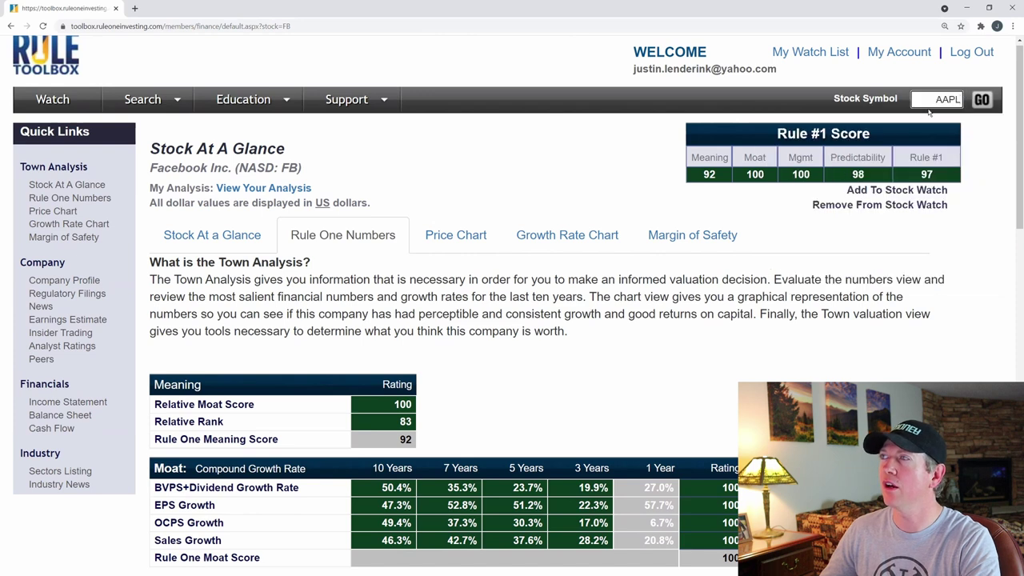
{"action": "left_click", "coordinate": [985, 100]}
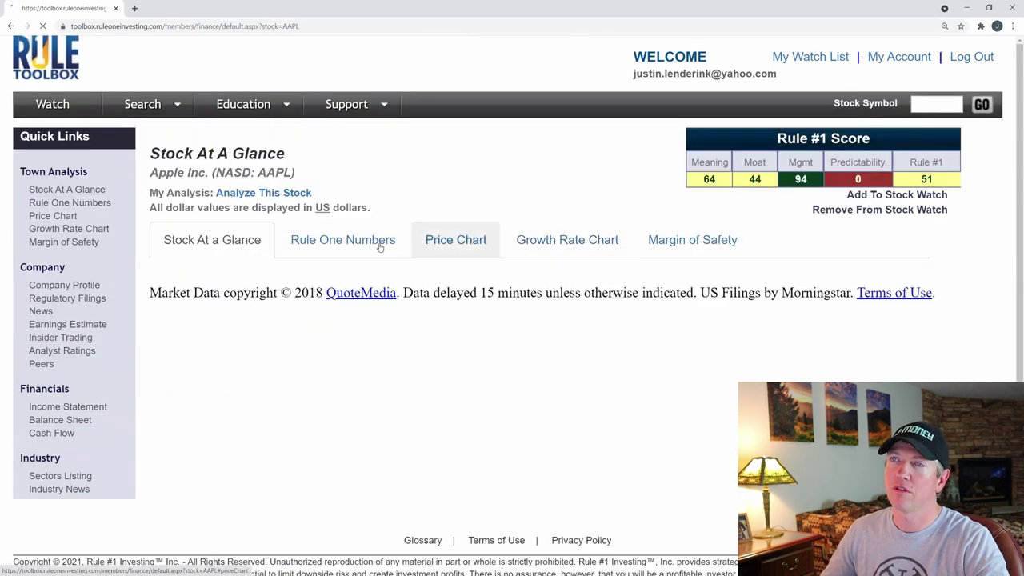
{"action": "left_click", "coordinate": [380, 245]}
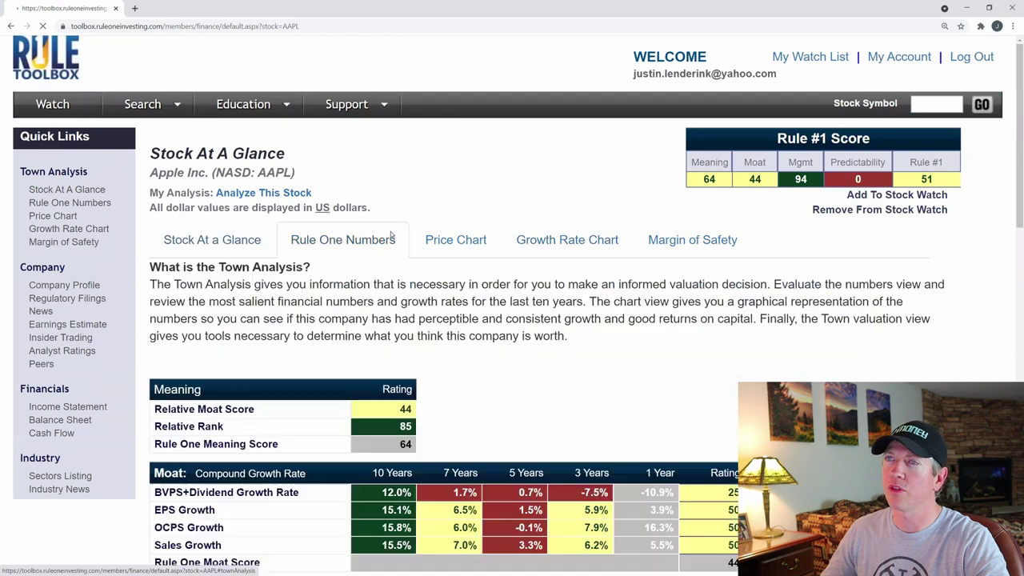
- Examine Apple's Rule #1 scores, its Meaning, Moat and Management ratings, and the Details in Numbers table
{"action": "scroll", "coordinate": [596, 217], "scroll_direction": "down", "scroll_amount": 1}
{"action": "scroll", "coordinate": [595, 217], "scroll_direction": "down", "scroll_amount": 3}
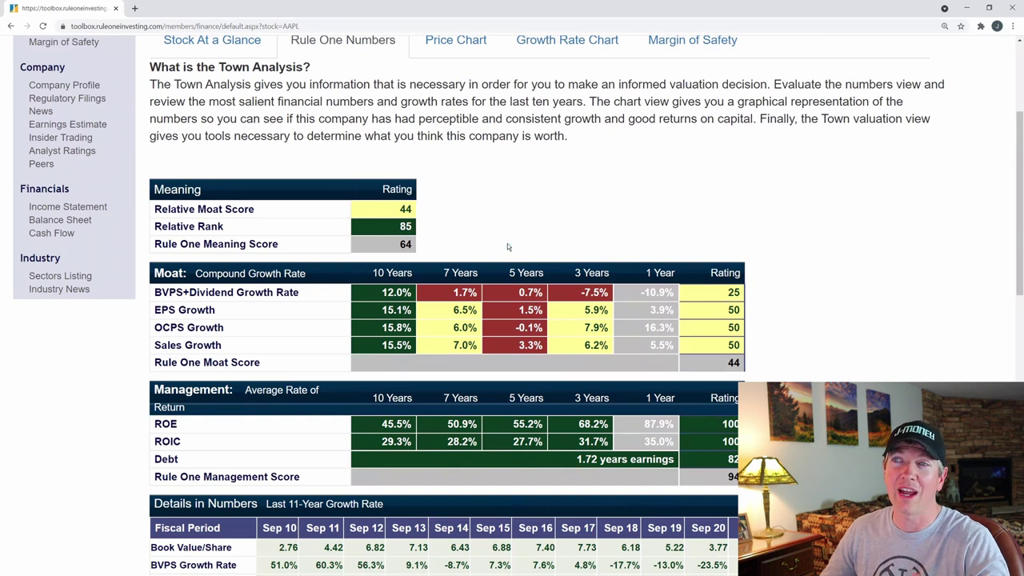
{"action": "scroll", "coordinate": [720, 274], "scroll_direction": "up", "scroll_amount": 2}
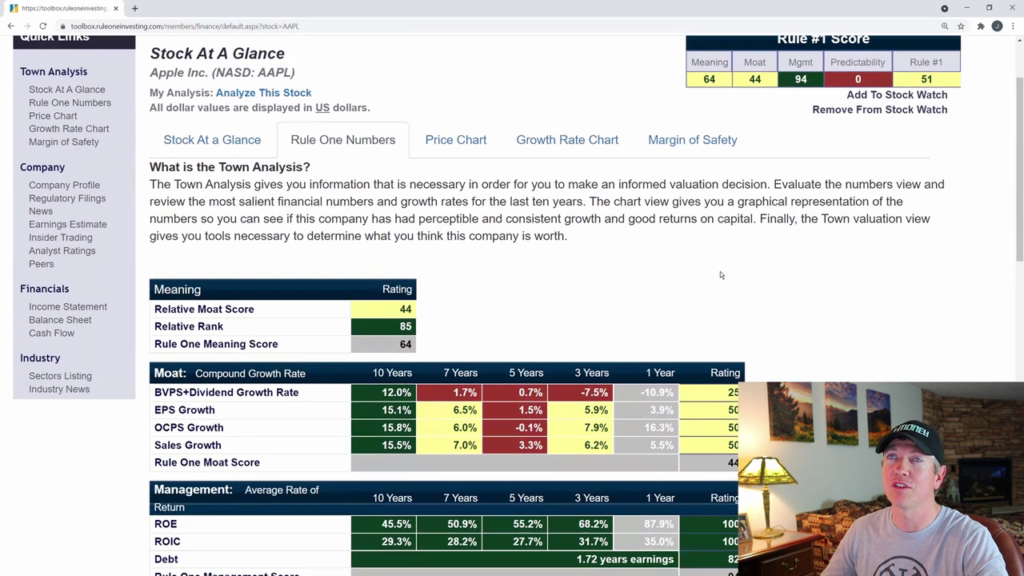
{"action": "scroll", "coordinate": [720, 274], "scroll_direction": "down", "scroll_amount": 3}
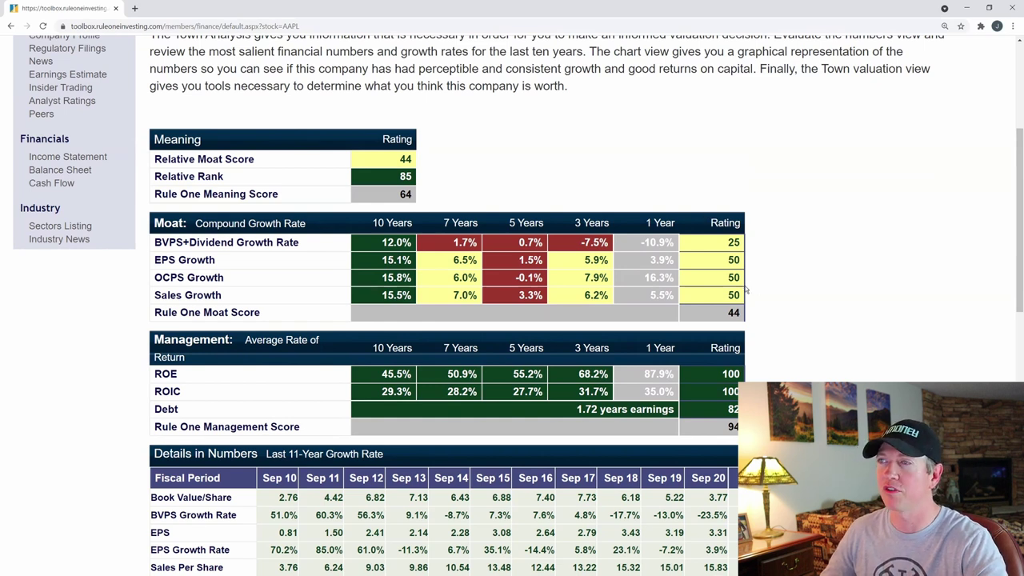
{"action": "scroll", "coordinate": [743, 284], "scroll_direction": "down", "scroll_amount": 1}
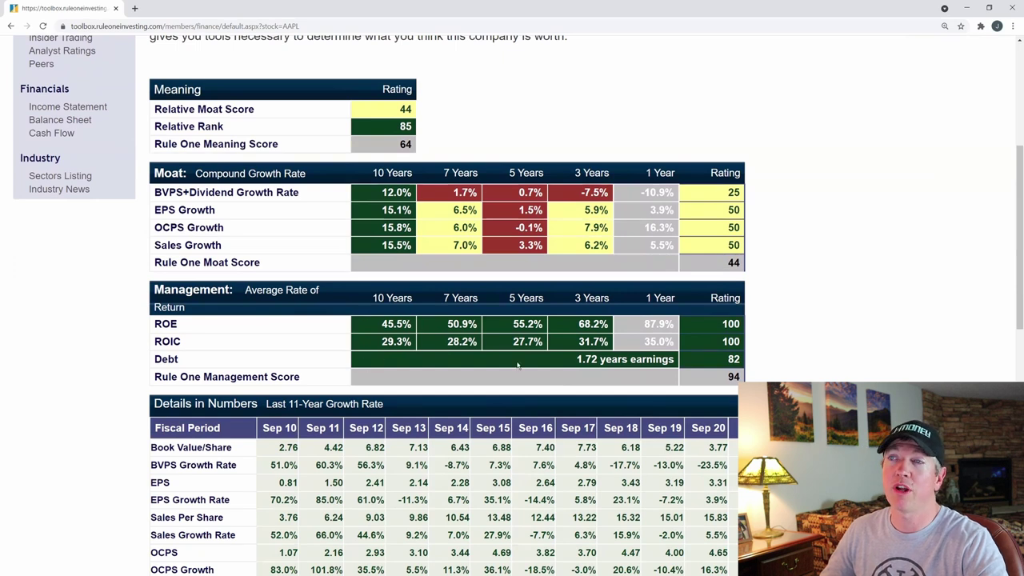
{"action": "scroll", "coordinate": [608, 334], "scroll_direction": "down", "scroll_amount": 2}
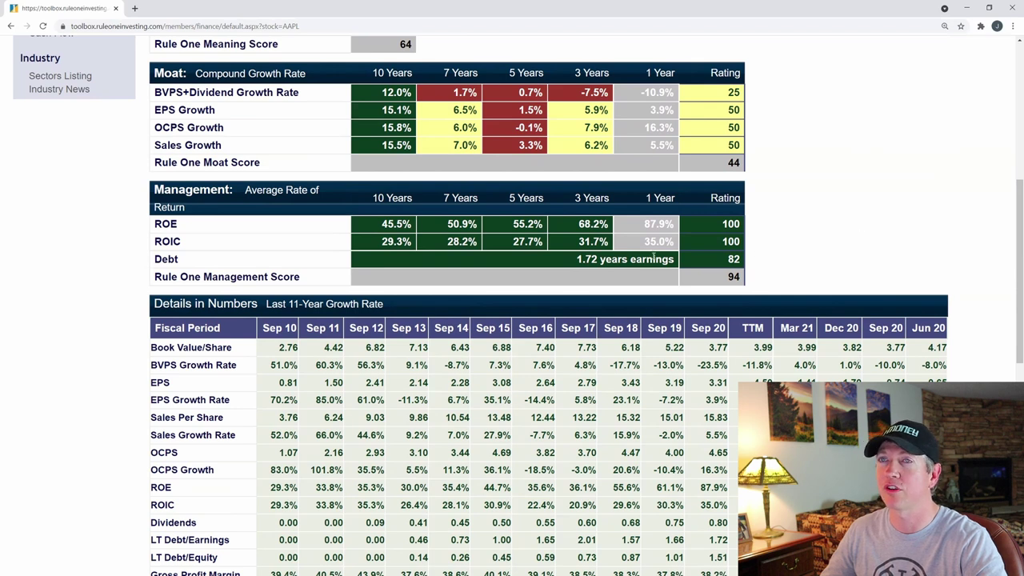
{"action": "scroll", "coordinate": [857, 238], "scroll_direction": "up", "scroll_amount": 2}
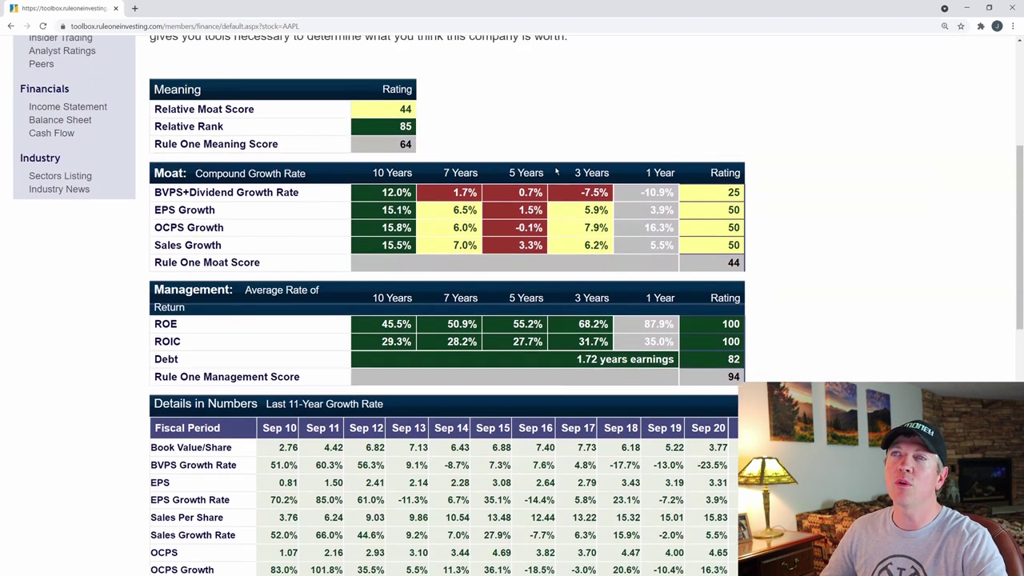
{"action": "scroll", "coordinate": [806, 185], "scroll_direction": "down", "scroll_amount": 2}
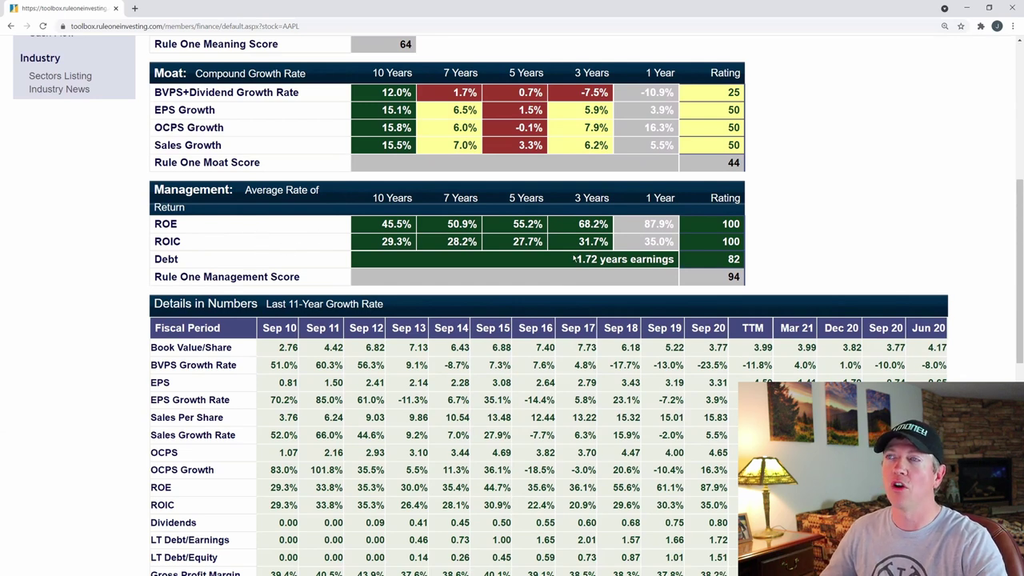
{"action": "scroll", "coordinate": [787, 240], "scroll_direction": "up", "scroll_amount": 5}
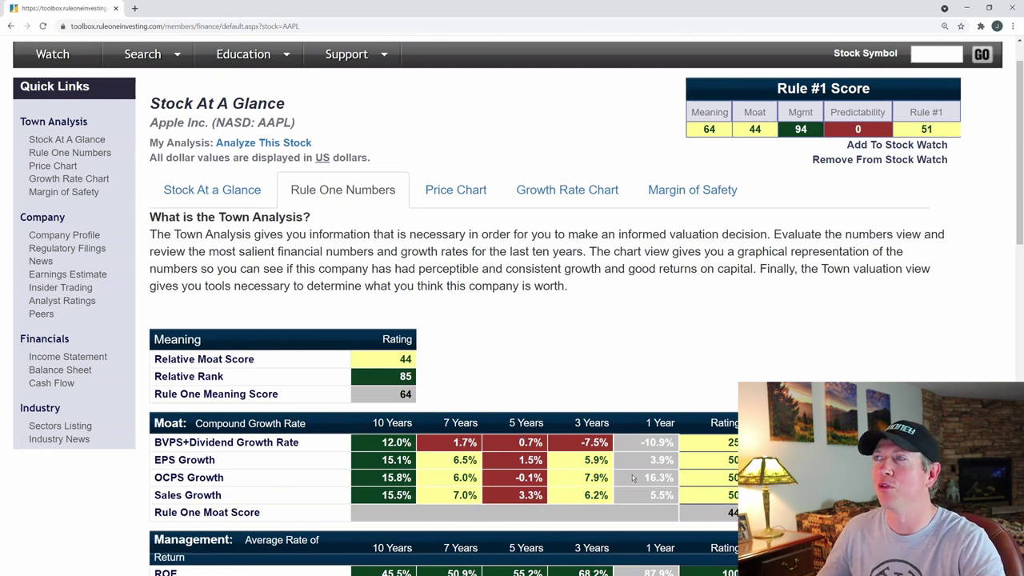
- Look up the stock symbol FB and open the Stock At A Glance page for Facebook Inc
{"action": "left_click", "coordinate": [935, 53]}
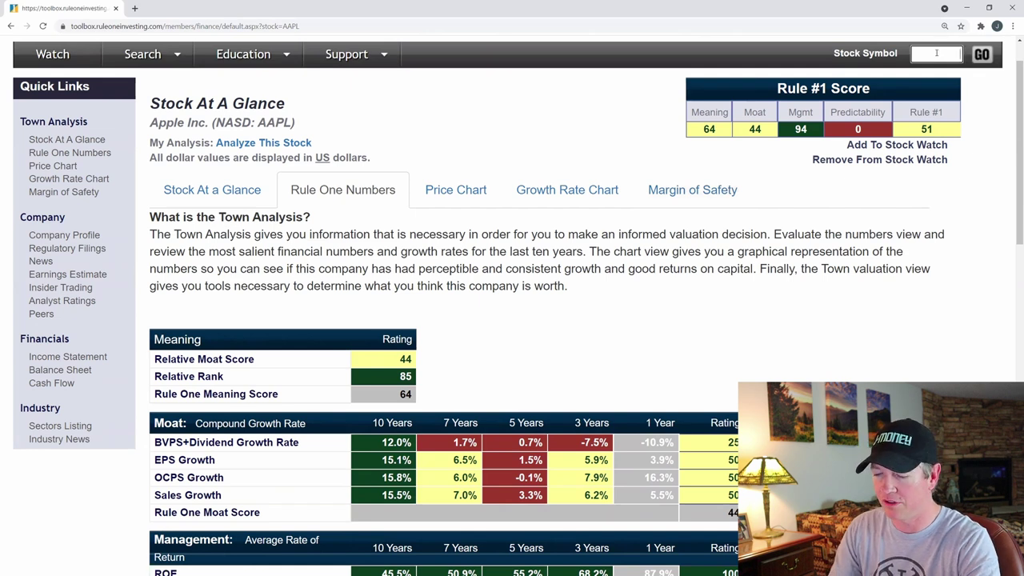
{"action": "type", "text": "fb"}
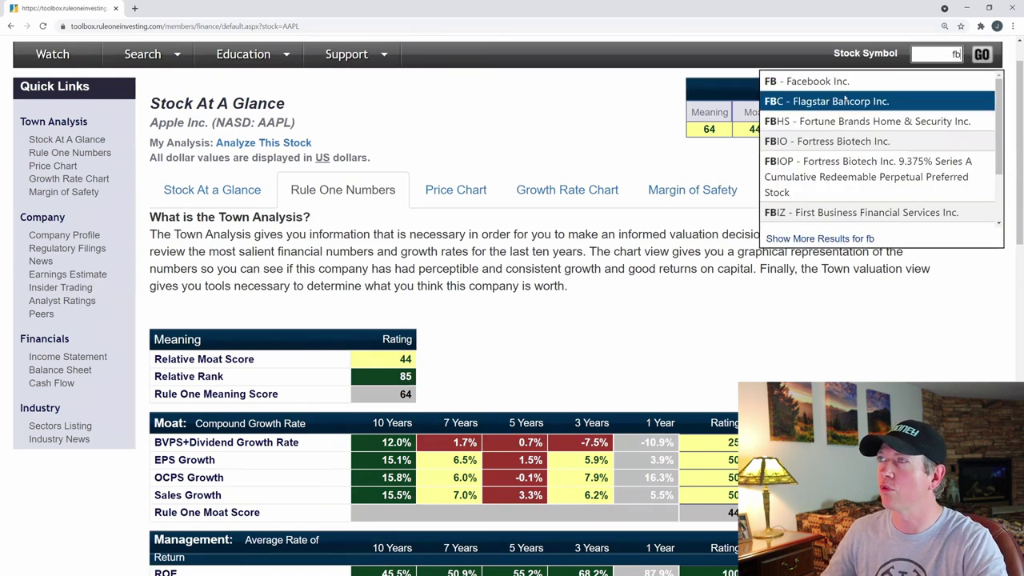
{"action": "left_click", "coordinate": [824, 81]}
{"action": "left_click", "coordinate": [981, 54]}
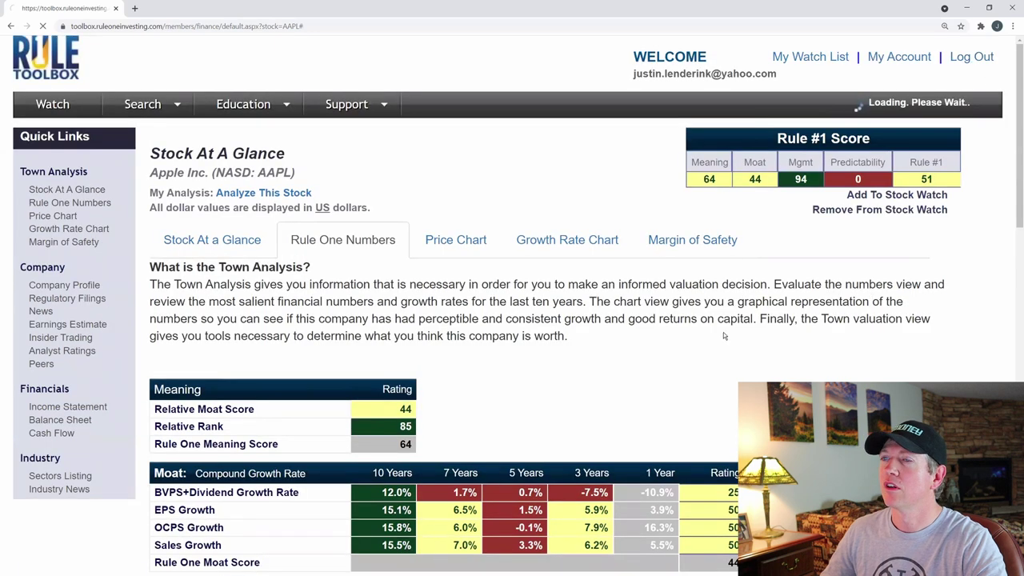
- View Facebook's Price Chart and the Moat chart in its Growth Rate Chart section
{"action": "scroll", "coordinate": [576, 348], "scroll_direction": "down", "scroll_amount": 2}
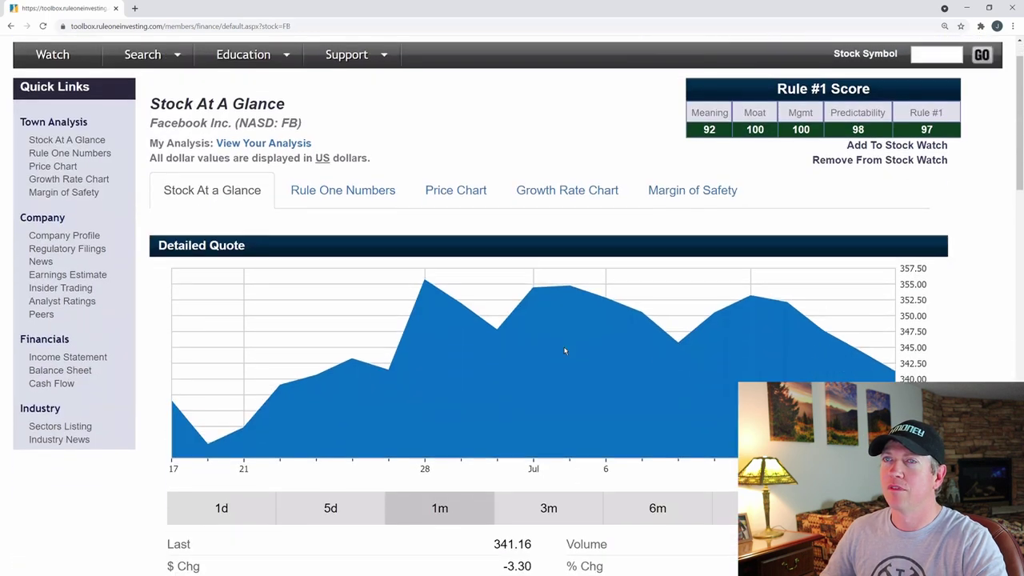
{"action": "left_click", "coordinate": [446, 140]}
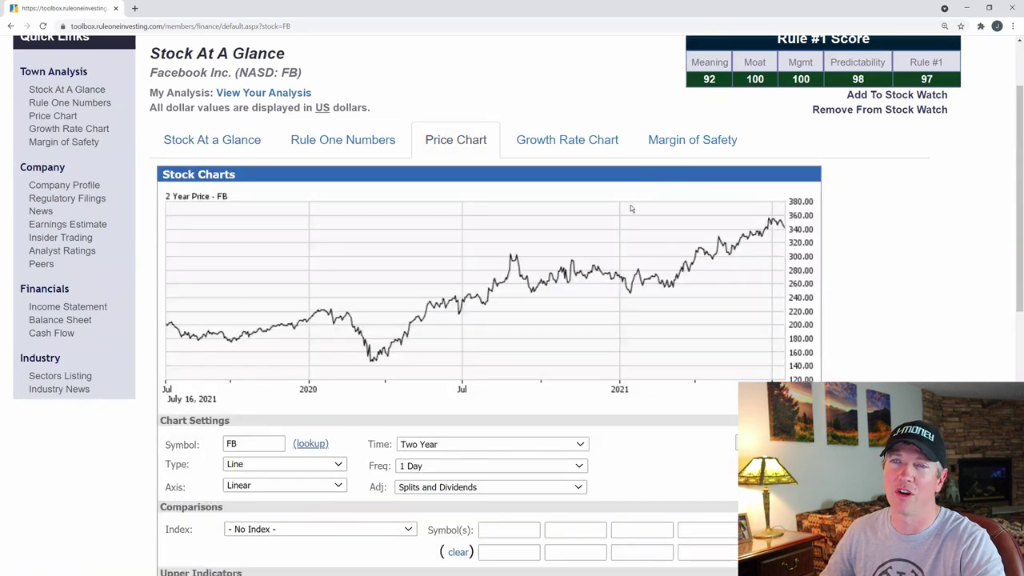
{"action": "left_click", "coordinate": [559, 144]}
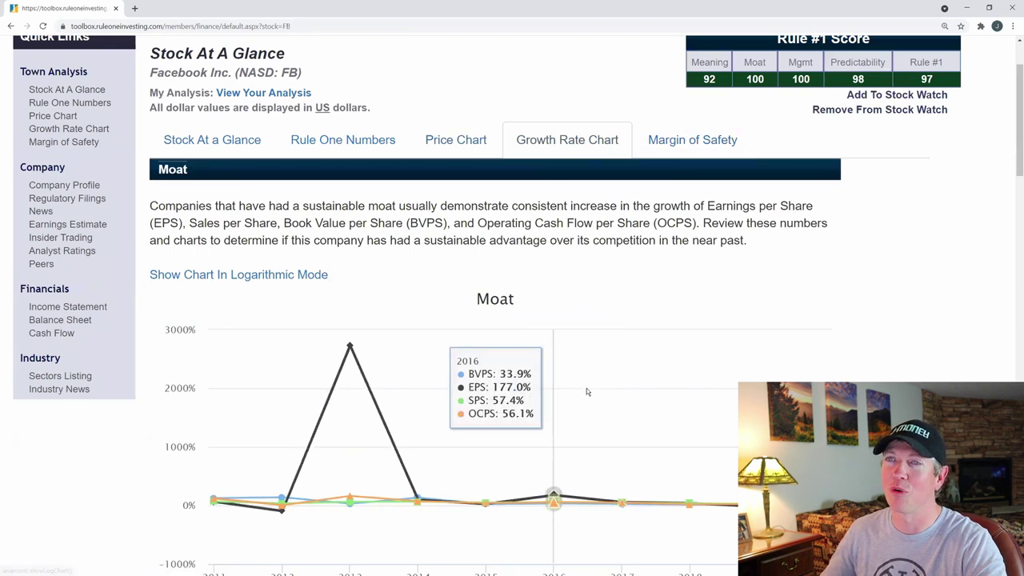
{"action": "scroll", "coordinate": [586, 388], "scroll_direction": "down", "scroll_amount": 2}
{"action": "scroll", "coordinate": [586, 388], "scroll_direction": "up", "scroll_amount": 3}
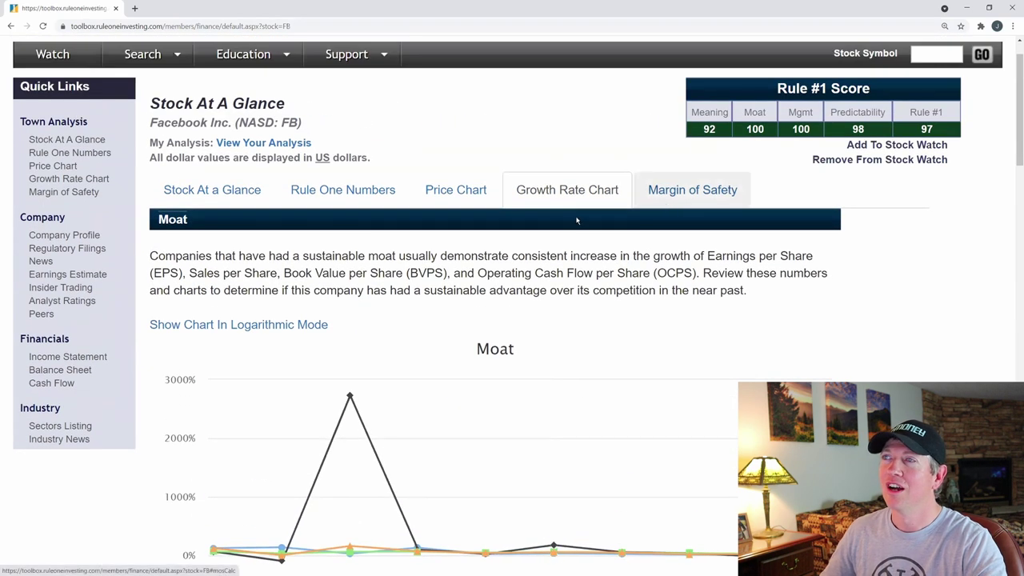
- Open Facebook's Margin of Safety calculator and highlight its EPS TTM, Future Growth Rate and Future P/E inputs
{"action": "left_click", "coordinate": [672, 195]}
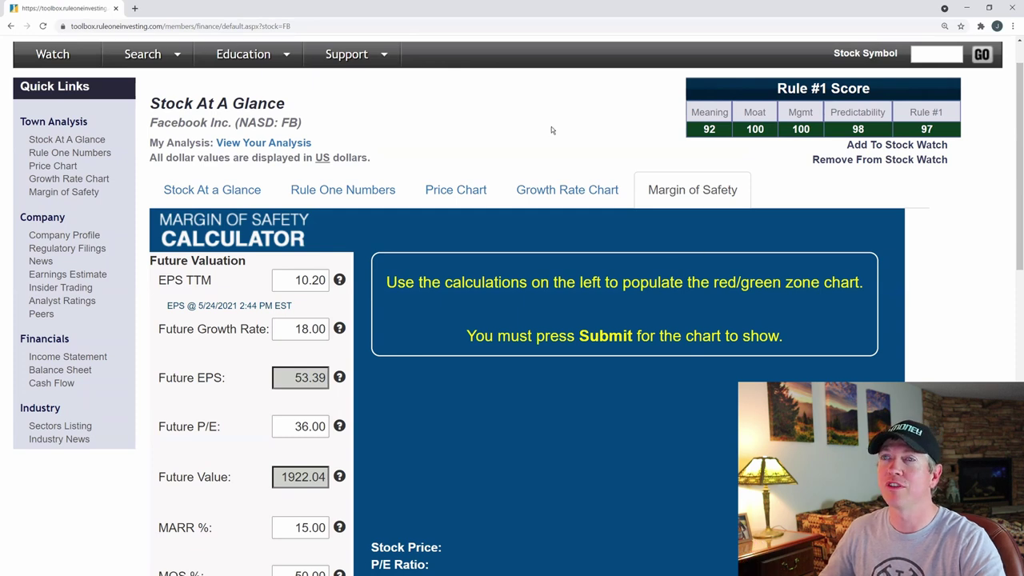
{"action": "scroll", "coordinate": [551, 127], "scroll_direction": "down", "scroll_amount": 2}
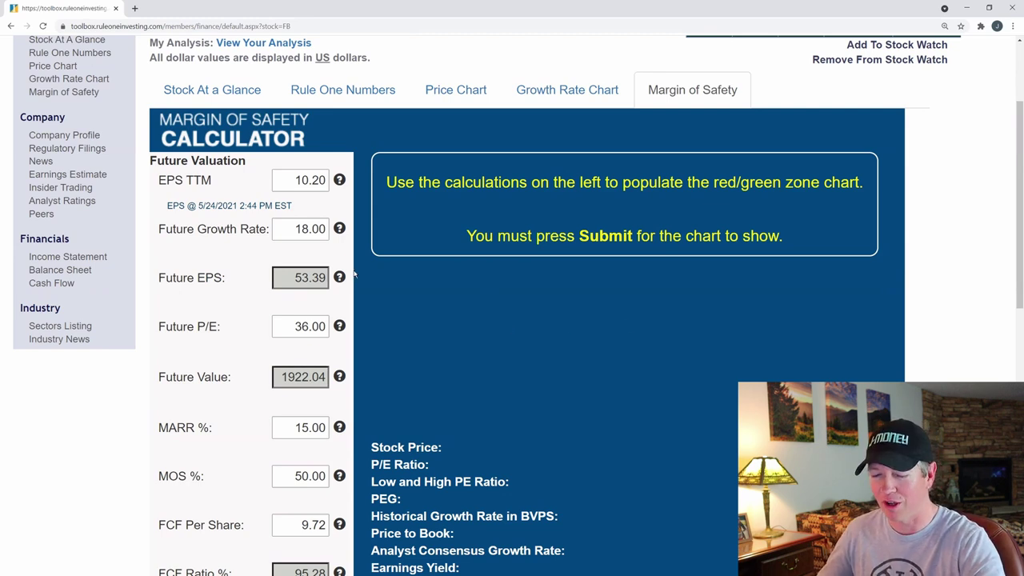
{"action": "scroll", "coordinate": [456, 281], "scroll_direction": "down", "scroll_amount": 1}
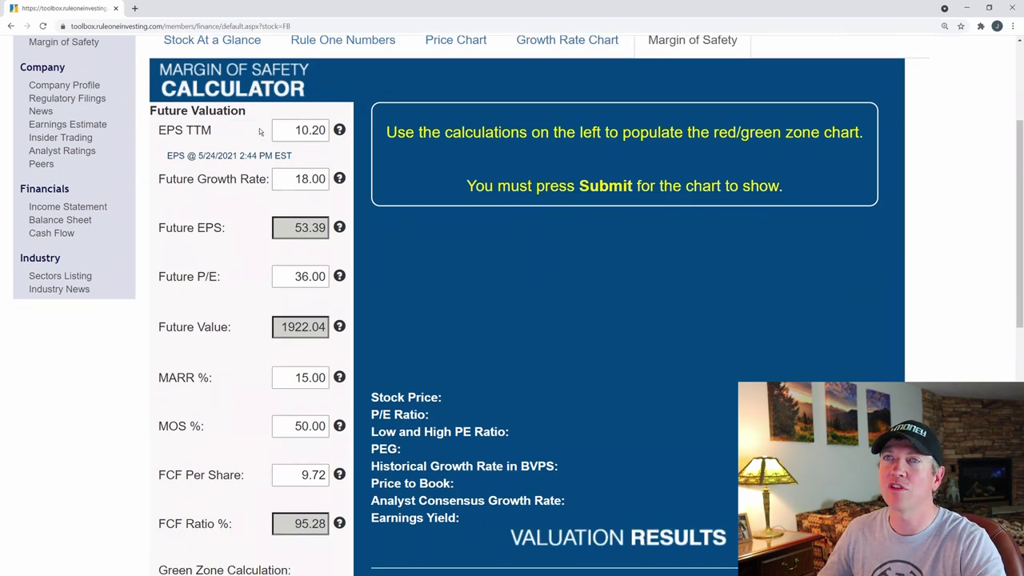
{"action": "left_click_drag", "start_coordinate": [290, 129], "coordinate": [331, 132]}
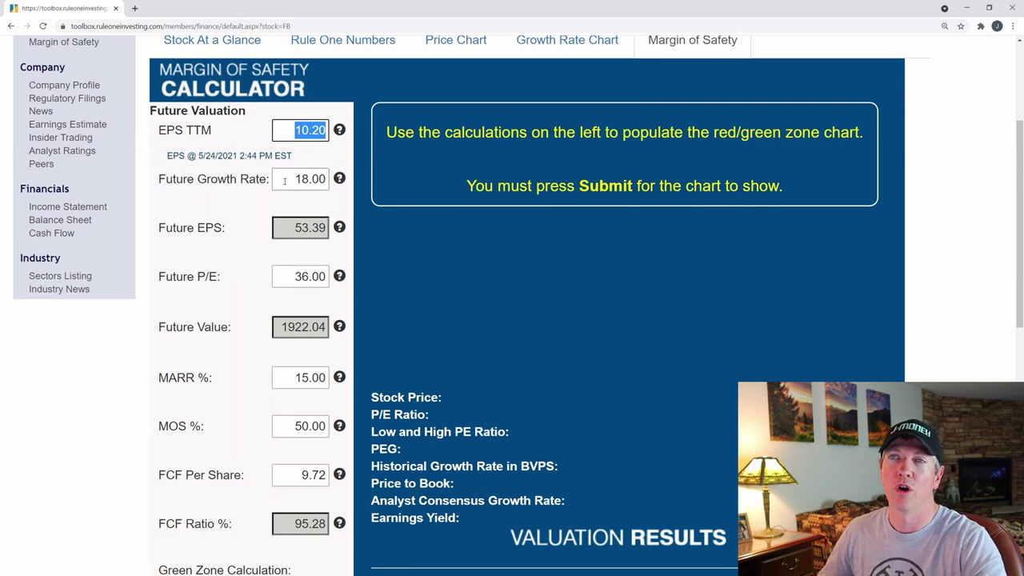
{"action": "left_click_drag", "start_coordinate": [284, 181], "coordinate": [329, 180]}
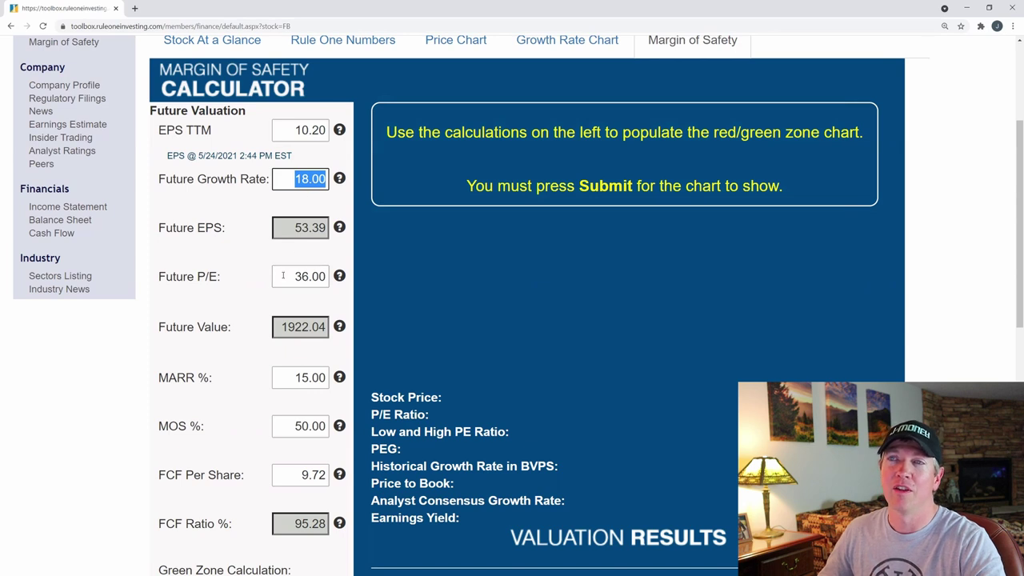
{"action": "left_click_drag", "start_coordinate": [282, 276], "coordinate": [350, 278]}
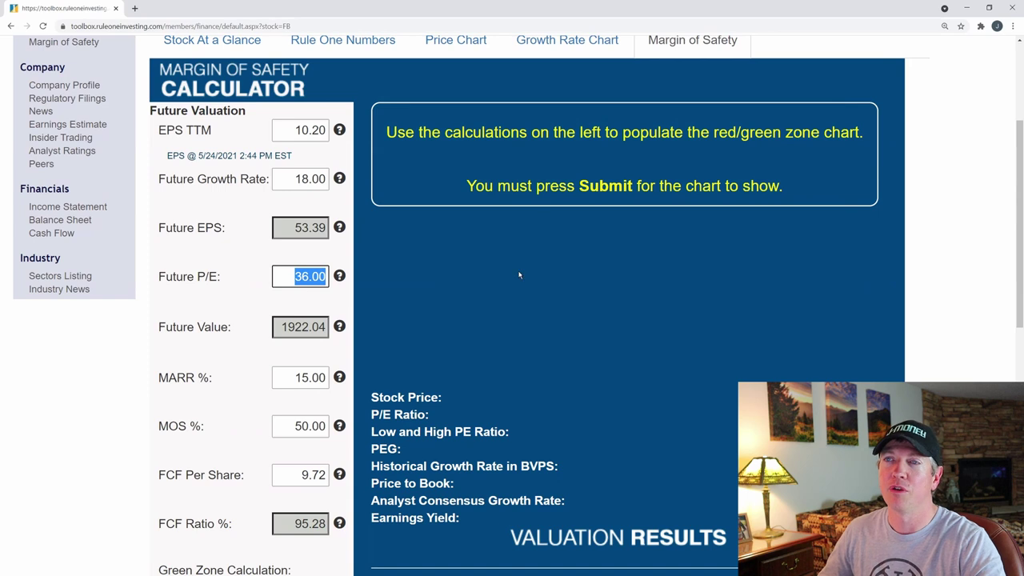
- Submit Facebook's margin of safety calculation using the Margin of Safety (MOS) green zone method
{"action": "scroll", "coordinate": [518, 275], "scroll_direction": "down", "scroll_amount": 1}
{"action": "scroll", "coordinate": [318, 457], "scroll_direction": "down", "scroll_amount": 2}
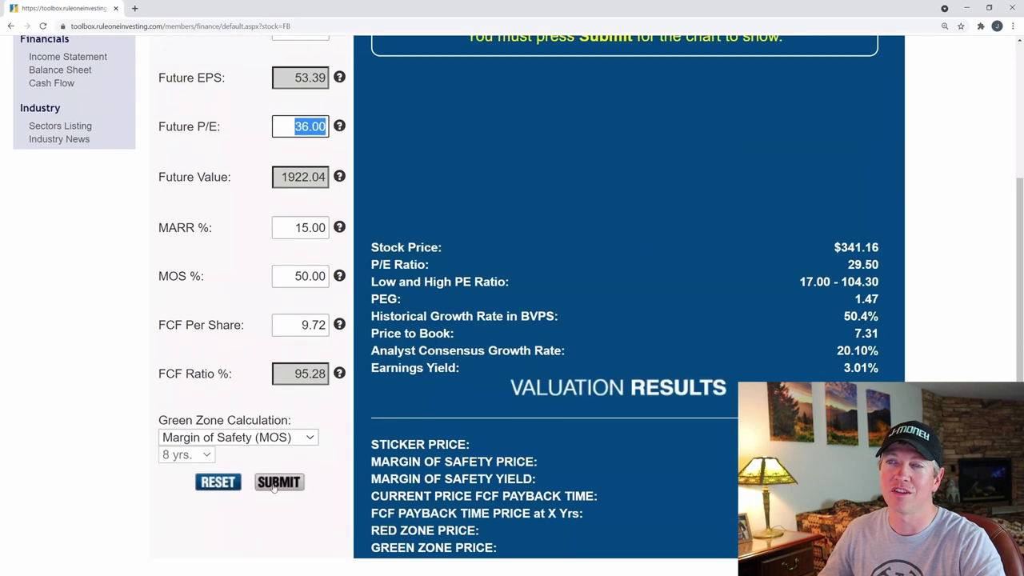
{"action": "left_click", "coordinate": [272, 484]}
{"action": "left_click", "coordinate": [669, 478]}
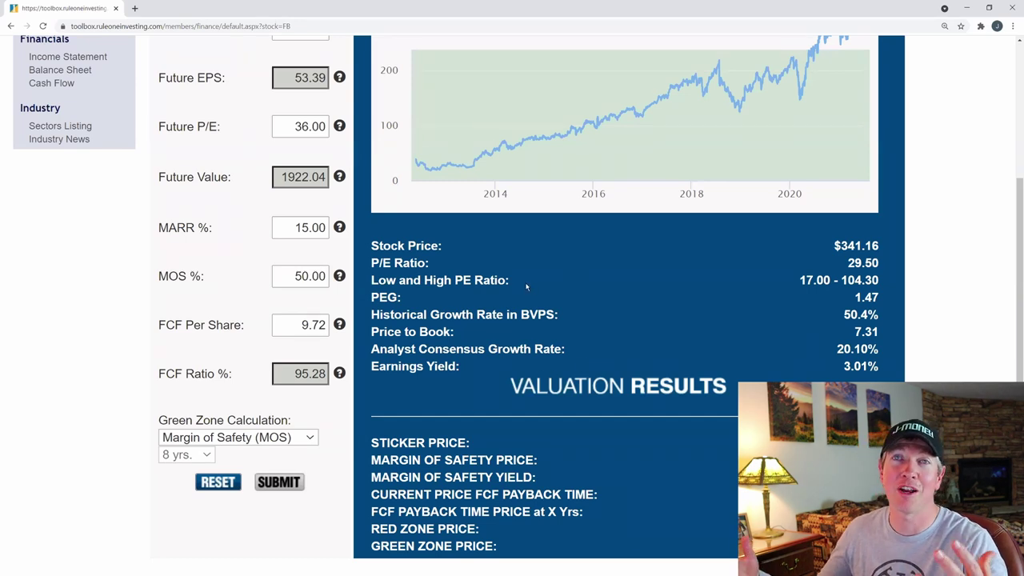
- Highlight the Sticker Price, Margin of Safety Price and FCF Payback Time Price in Facebook's valuation results
{"action": "scroll", "coordinate": [750, 284], "scroll_direction": "down", "scroll_amount": 1}
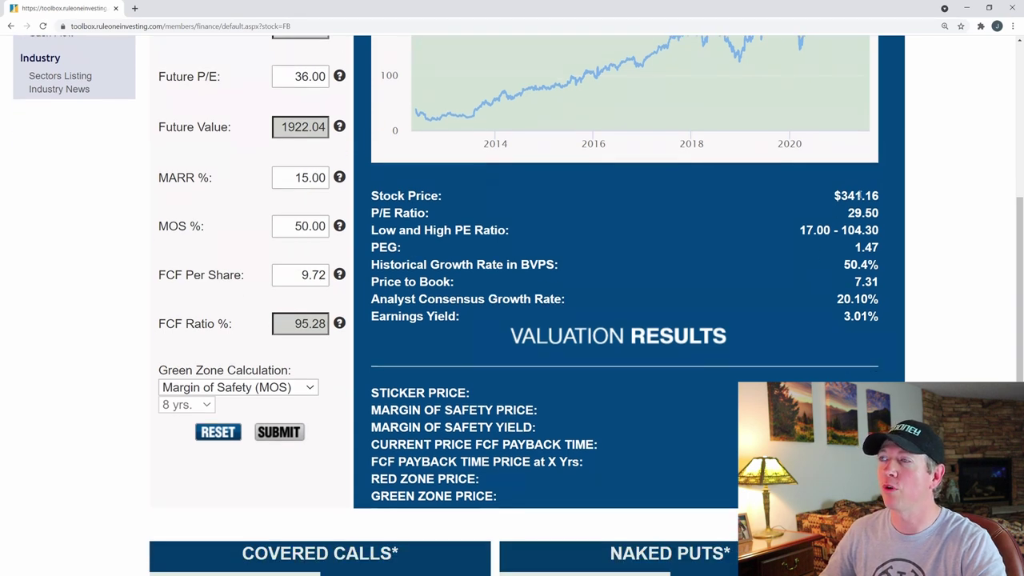
{"action": "left_click_drag", "start_coordinate": [834, 393], "coordinate": [878, 394]}
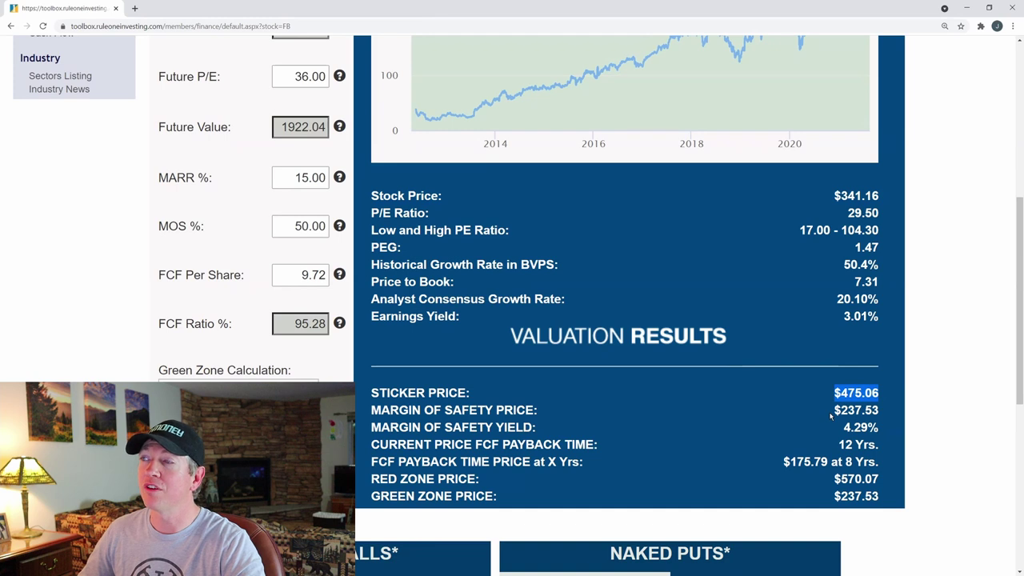
{"action": "left_click_drag", "start_coordinate": [834, 409], "coordinate": [879, 409]}
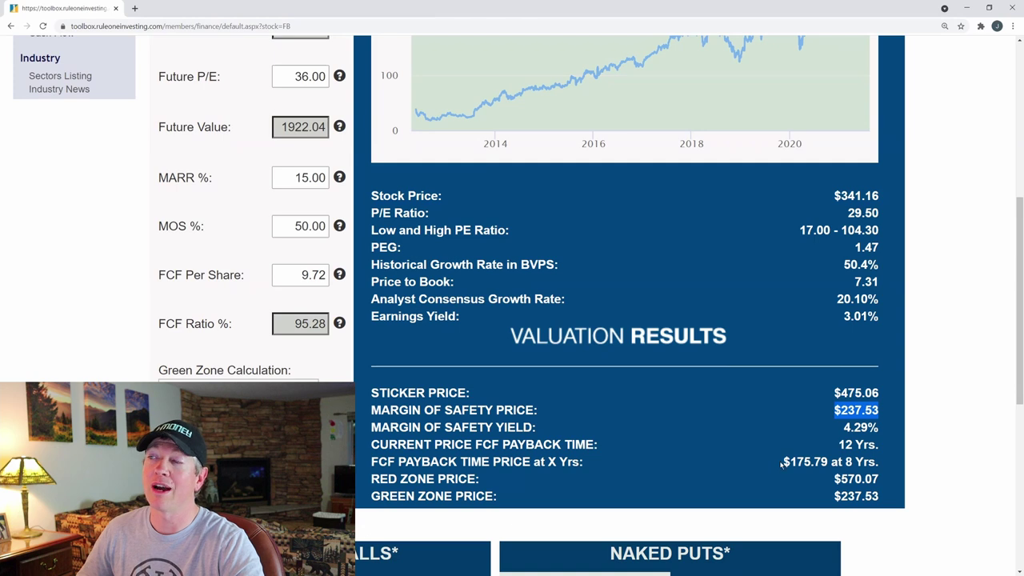
{"action": "left_click_drag", "start_coordinate": [782, 462], "coordinate": [830, 462]}
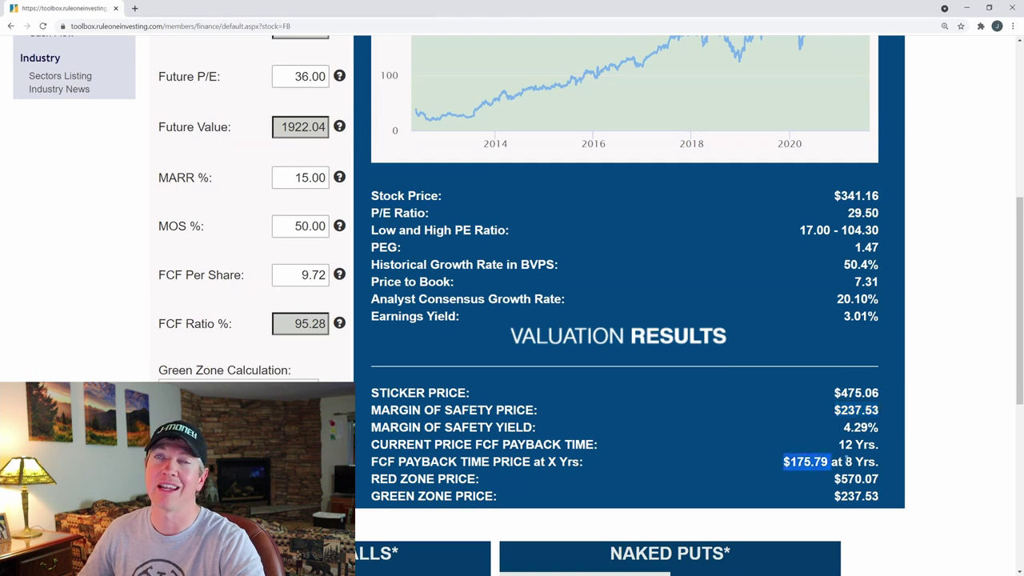
- View the Covered Calls and Naked Puts calculators and Facebook's red/green zone price chart
{"action": "scroll", "coordinate": [858, 445], "scroll_direction": "down", "scroll_amount": 3}
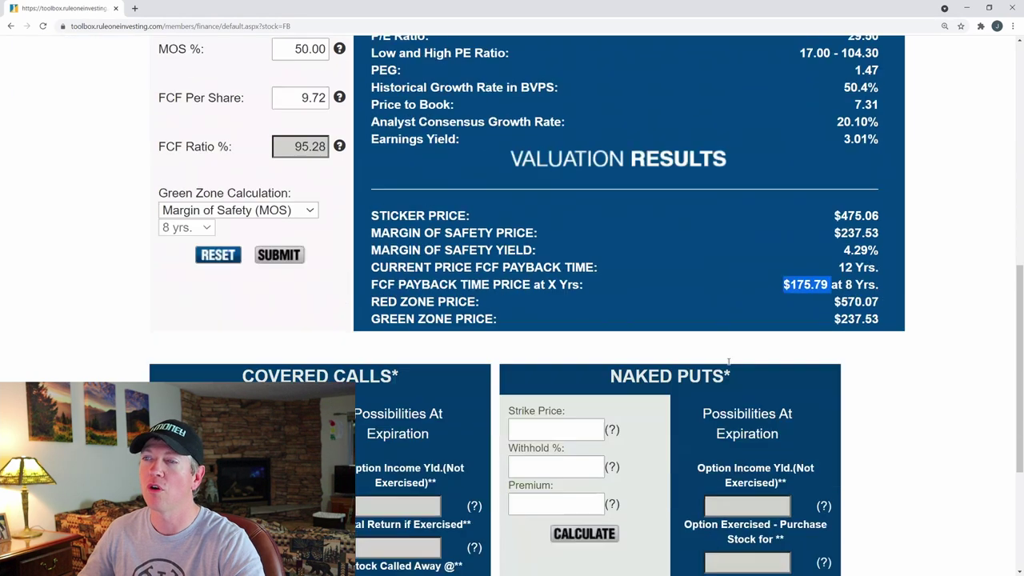
{"action": "scroll", "coordinate": [483, 159], "scroll_direction": "up", "scroll_amount": 8}
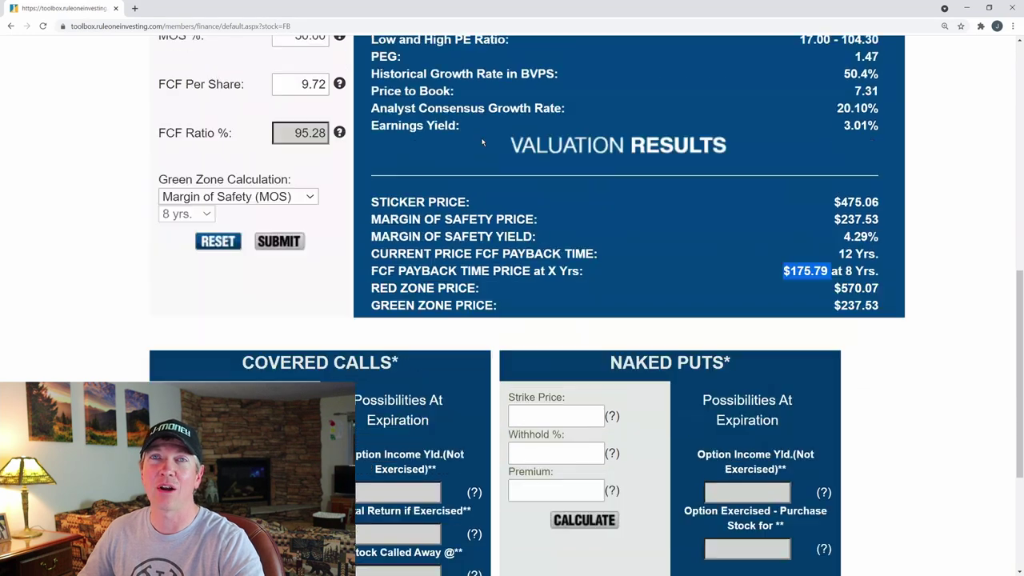
{"action": "scroll", "coordinate": [501, 213], "scroll_direction": "down", "scroll_amount": 1}
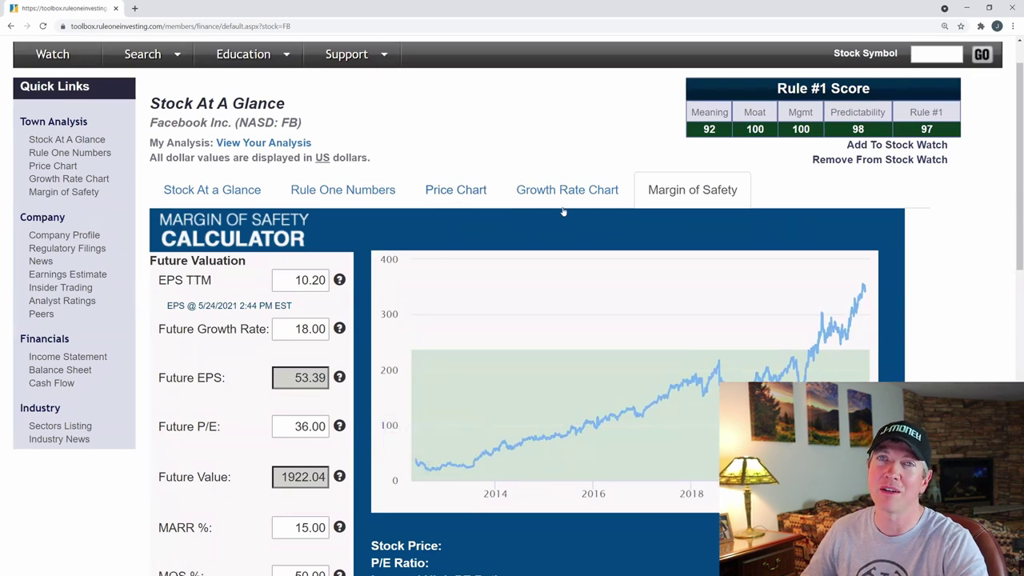
{"action": "scroll", "coordinate": [420, 460], "scroll_direction": "down", "scroll_amount": 1}
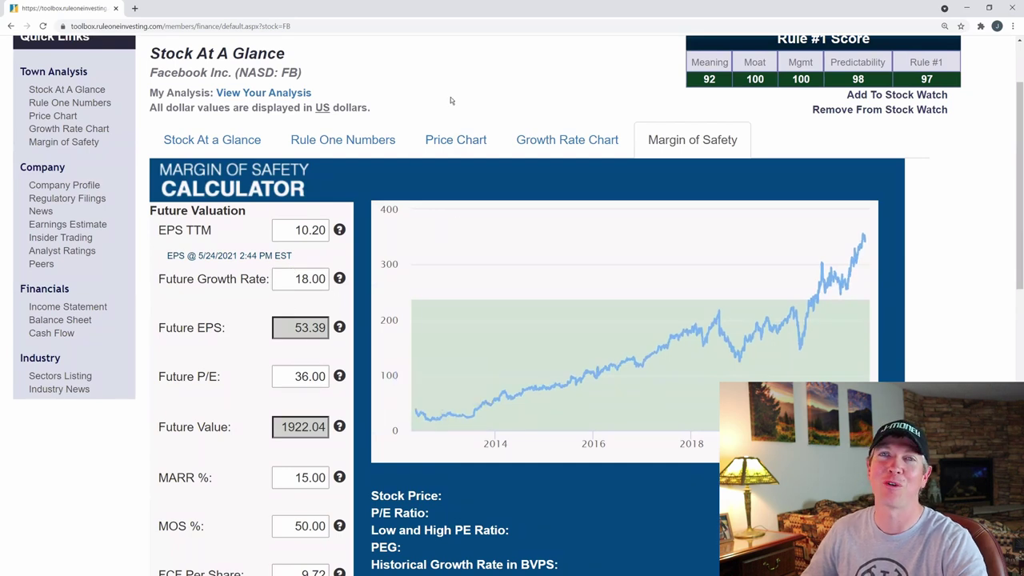
{"action": "scroll", "coordinate": [450, 97], "scroll_direction": "up", "scroll_amount": 1}
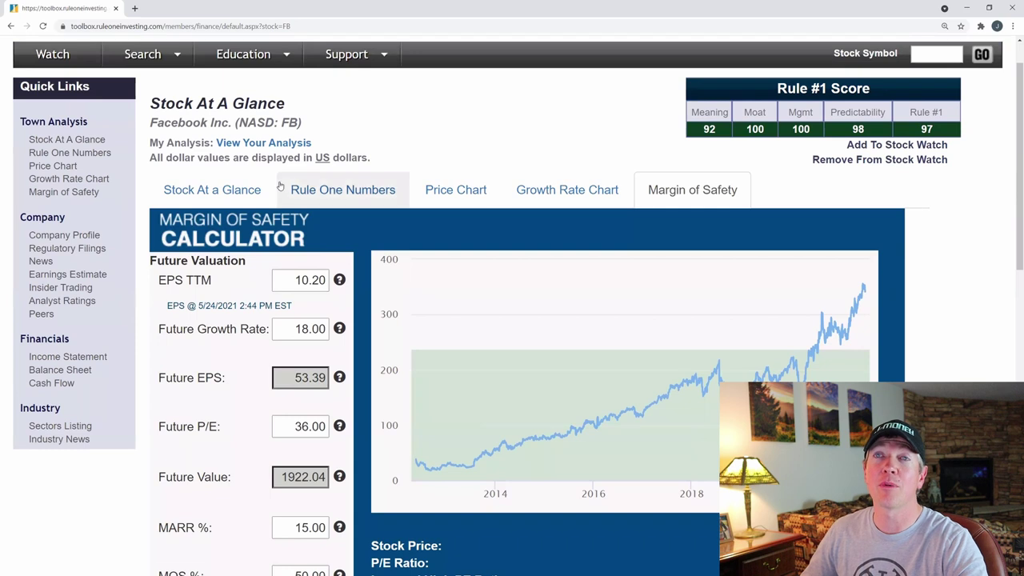
- Open Facebook's Peers page and examine the Industry Peers for Internet Content & Information table
{"action": "left_click", "coordinate": [40, 314]}
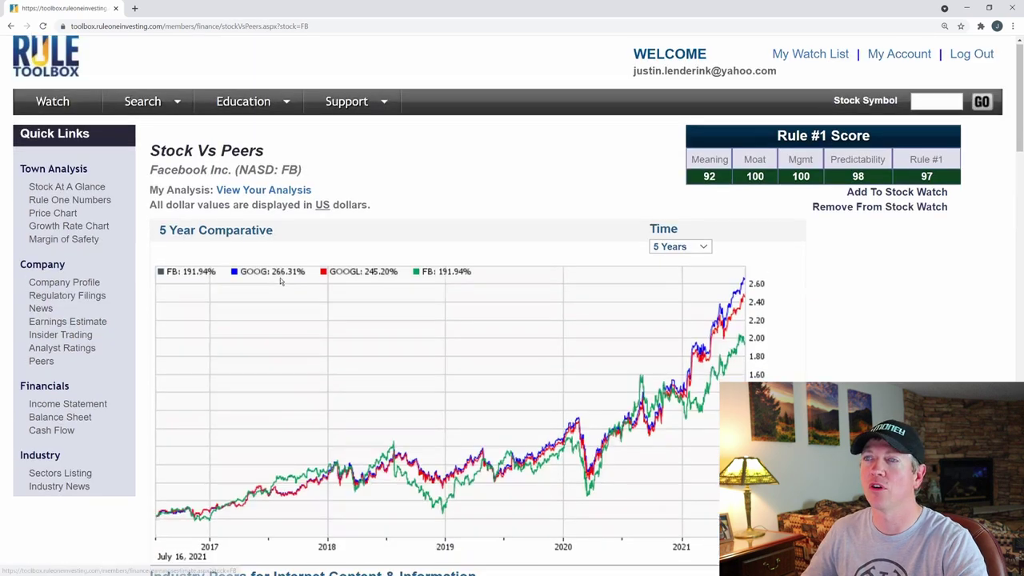
{"action": "scroll", "coordinate": [280, 281], "scroll_direction": "down", "scroll_amount": 5}
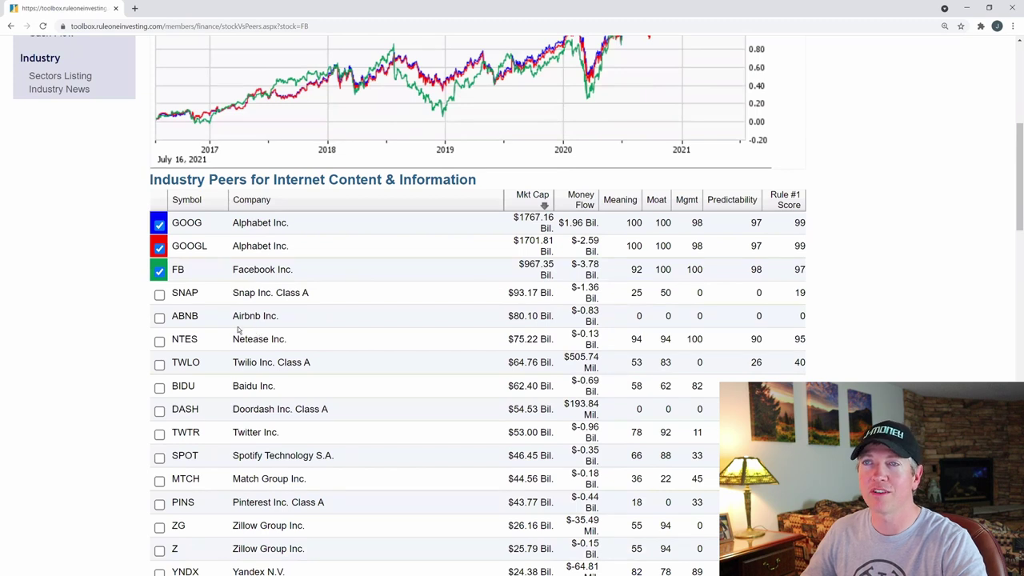
{"action": "scroll", "coordinate": [240, 330], "scroll_direction": "down", "scroll_amount": 1}
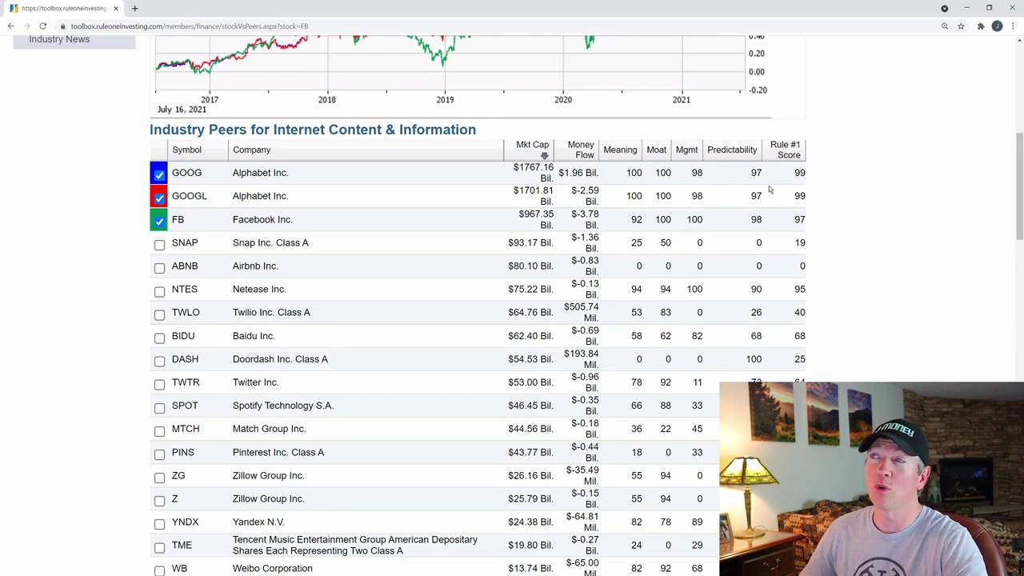
- Sort Facebook's industry peers by Rule #1 Score and compare the top-ranked stocks in the 5 Year Comparative chart
{"action": "left_click", "coordinate": [786, 151]}
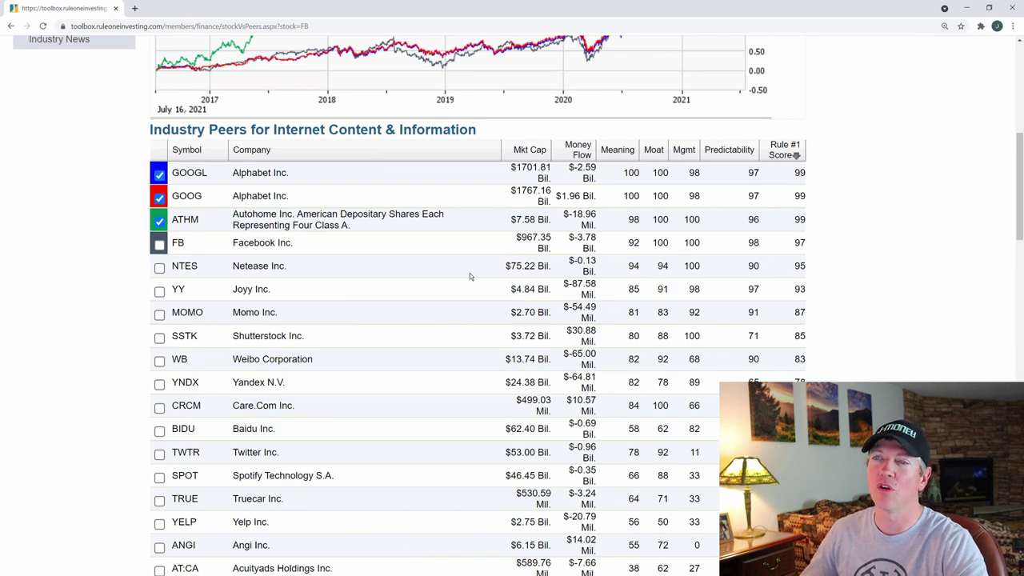
{"action": "scroll", "coordinate": [272, 294], "scroll_direction": "up", "scroll_amount": 3}
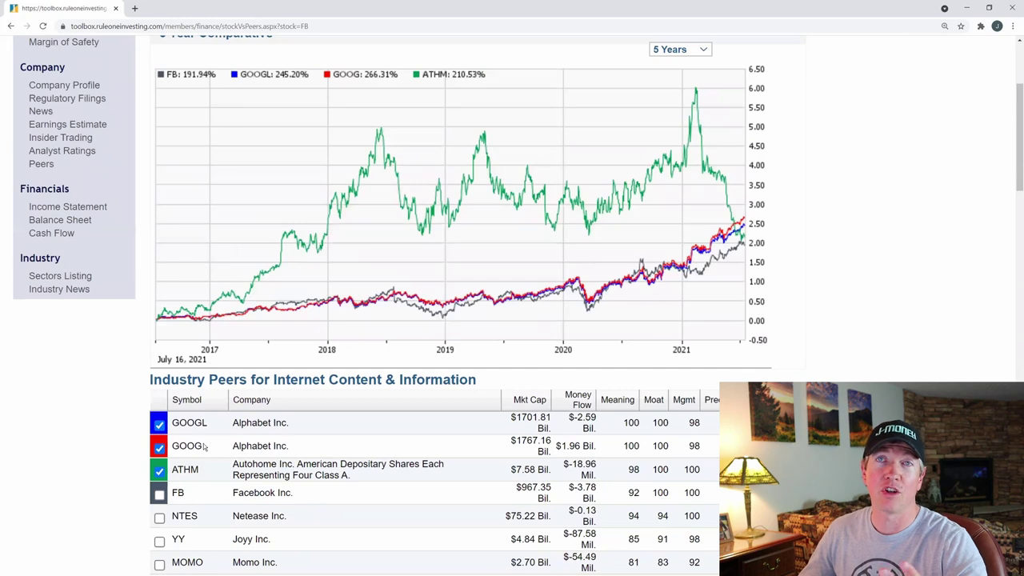
{"action": "scroll", "coordinate": [327, 544], "scroll_direction": "up", "scroll_amount": 1}
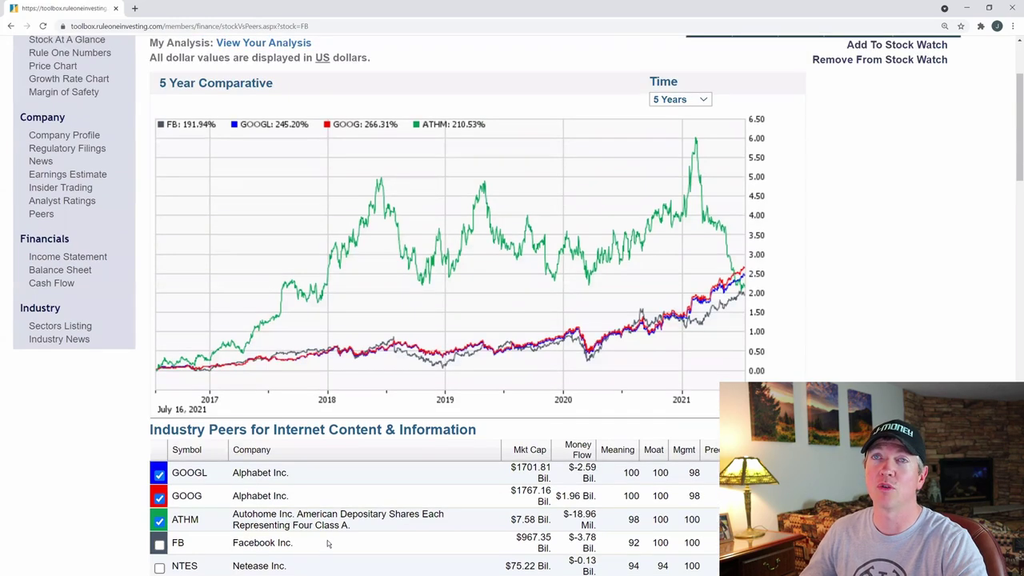
{"action": "scroll", "coordinate": [190, 496], "scroll_direction": "up", "scroll_amount": 2}
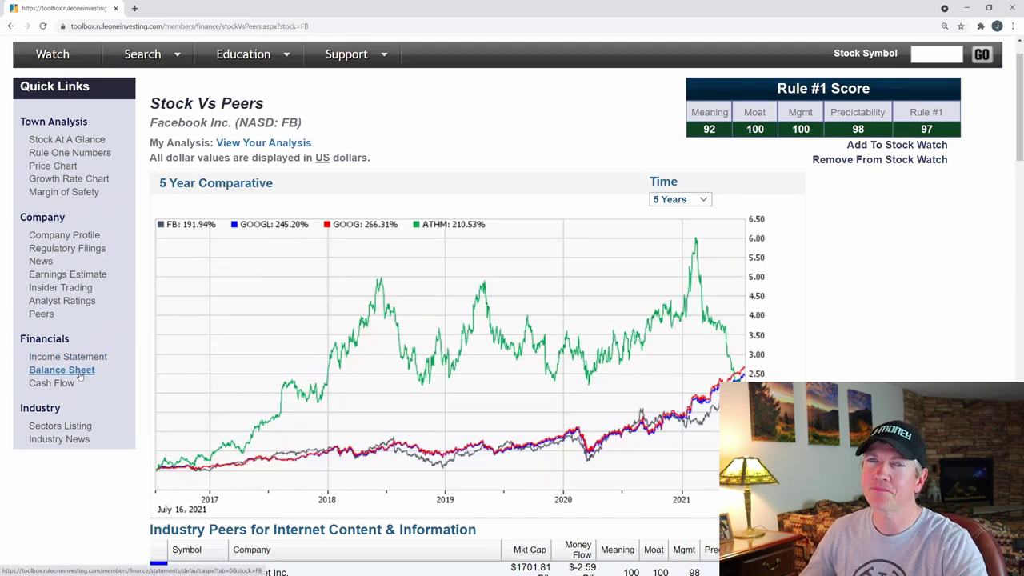
- Open Facebook's Income Statement and examine the annual revenue, profit and expense figures from 2016 to 2020
{"action": "left_click", "coordinate": [61, 358]}
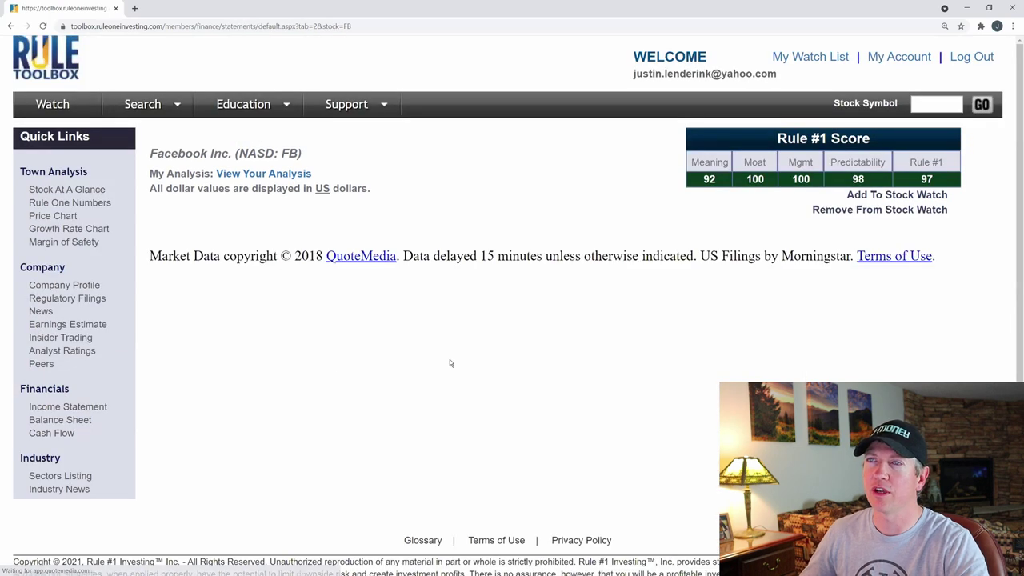
{"action": "scroll", "coordinate": [449, 362], "scroll_direction": "down", "scroll_amount": 1}
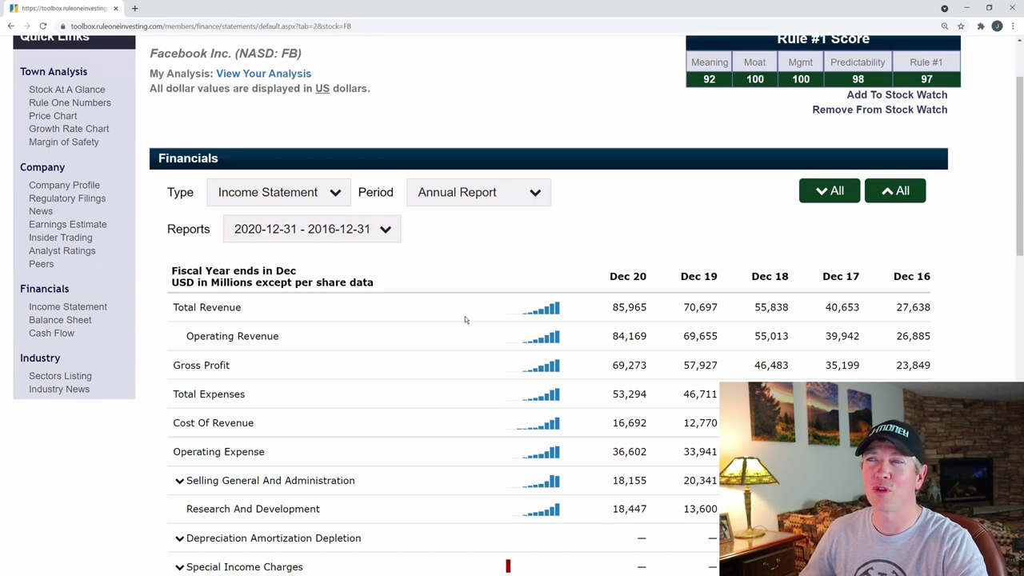
{"action": "scroll", "coordinate": [465, 320], "scroll_direction": "down", "scroll_amount": 1}
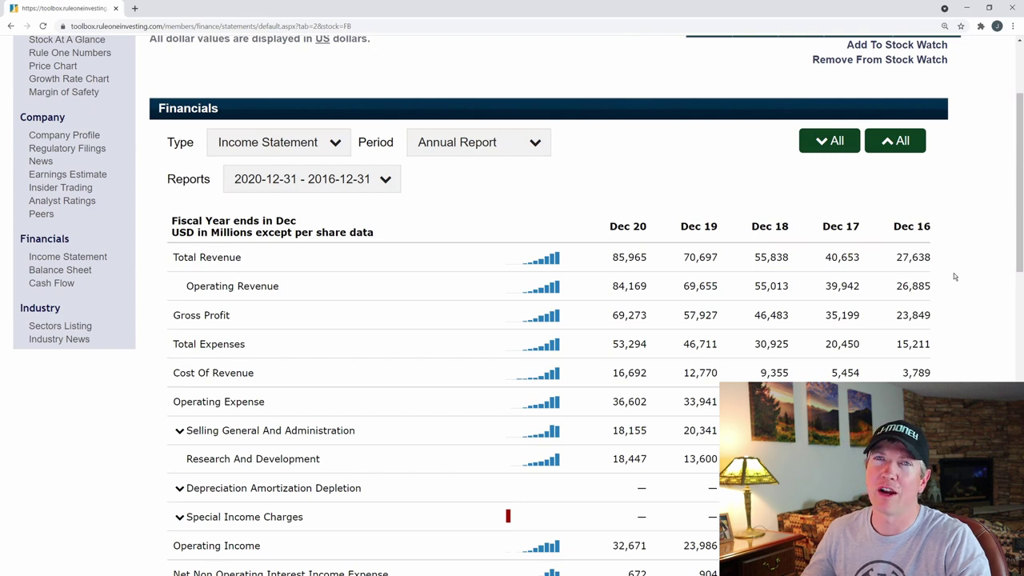
{"action": "scroll", "coordinate": [967, 276], "scroll_direction": "up", "scroll_amount": 2}
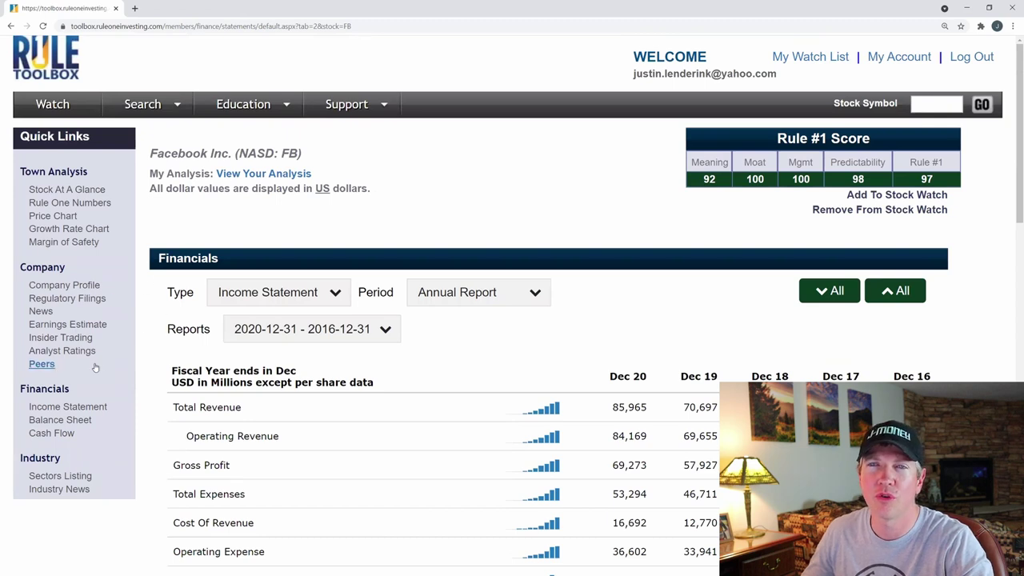
- Open Facebook's Earnings Estimates page and examine the target prices, consensus EPS estimates and earnings history
{"action": "left_click", "coordinate": [80, 328]}
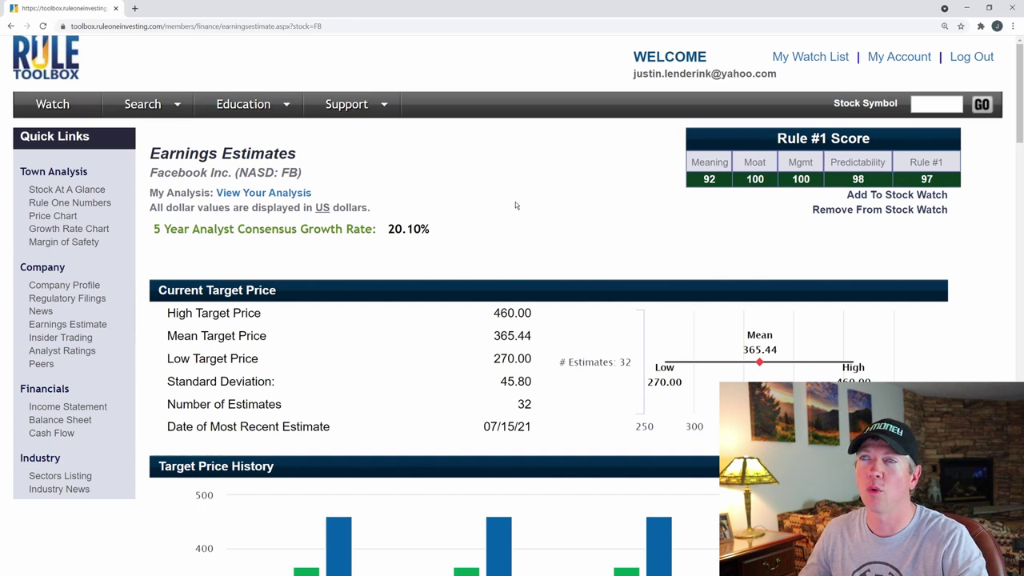
{"action": "scroll", "coordinate": [515, 205], "scroll_direction": "down", "scroll_amount": 1}
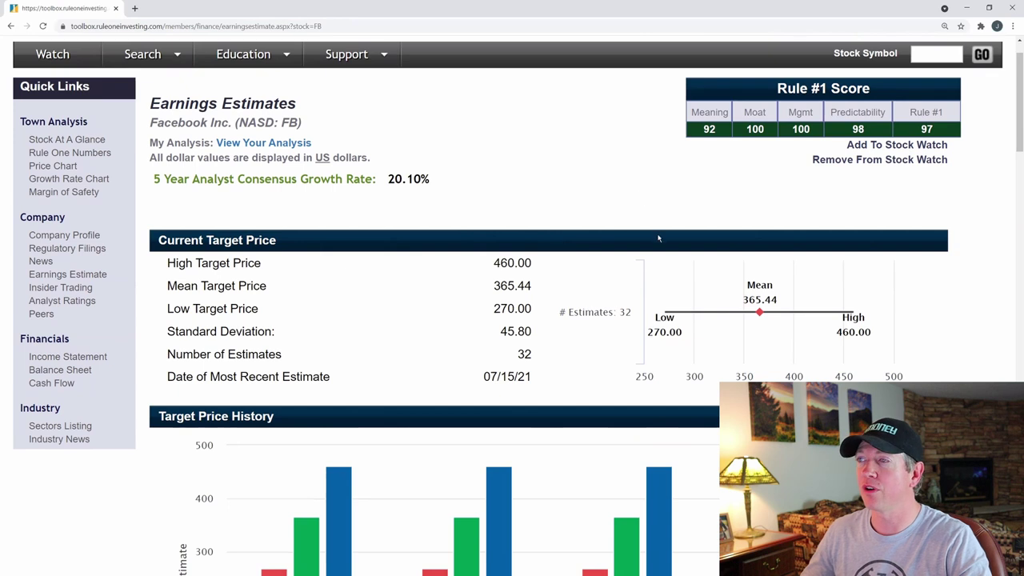
{"action": "scroll", "coordinate": [658, 237], "scroll_direction": "down", "scroll_amount": 6}
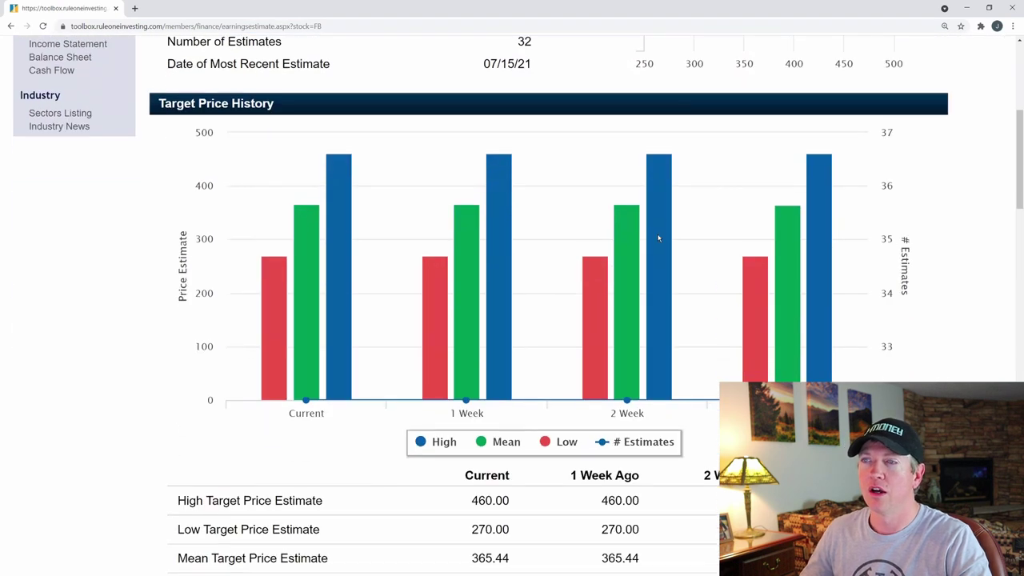
{"action": "scroll", "coordinate": [659, 238], "scroll_direction": "down", "scroll_amount": 5}
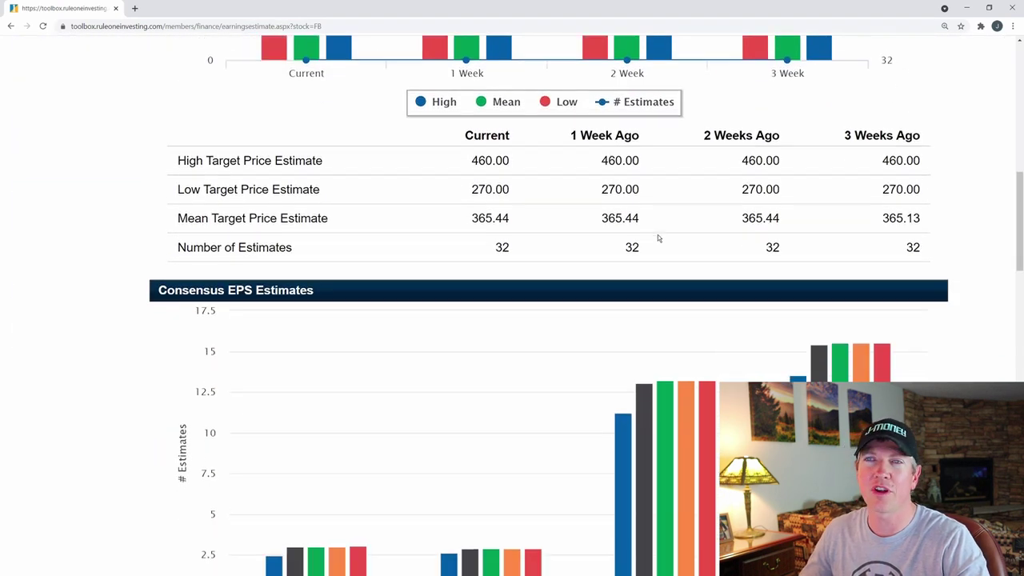
{"action": "scroll", "coordinate": [658, 235], "scroll_direction": "down", "scroll_amount": 9}
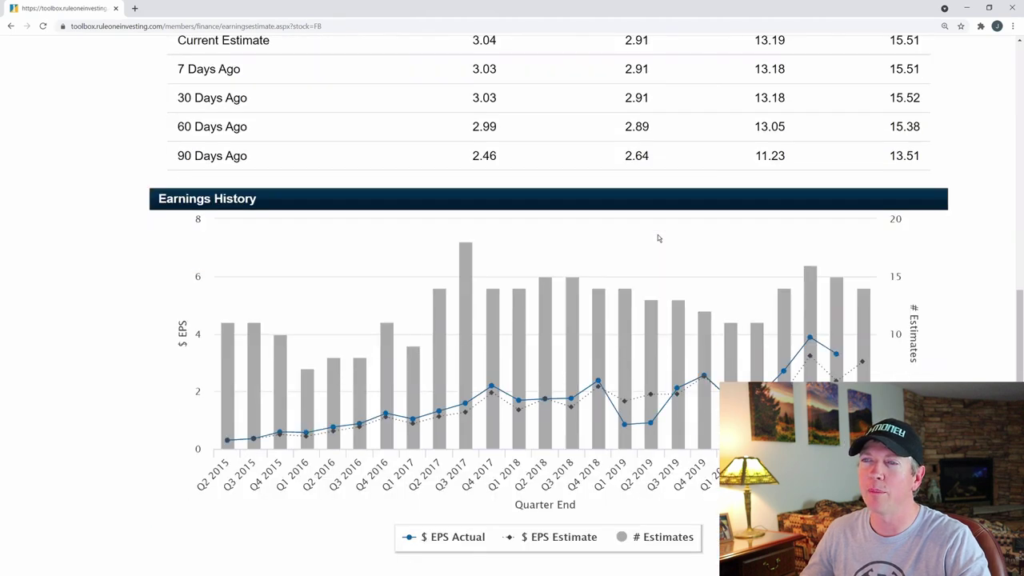
{"action": "scroll", "coordinate": [657, 234], "scroll_direction": "up", "scroll_amount": 10}
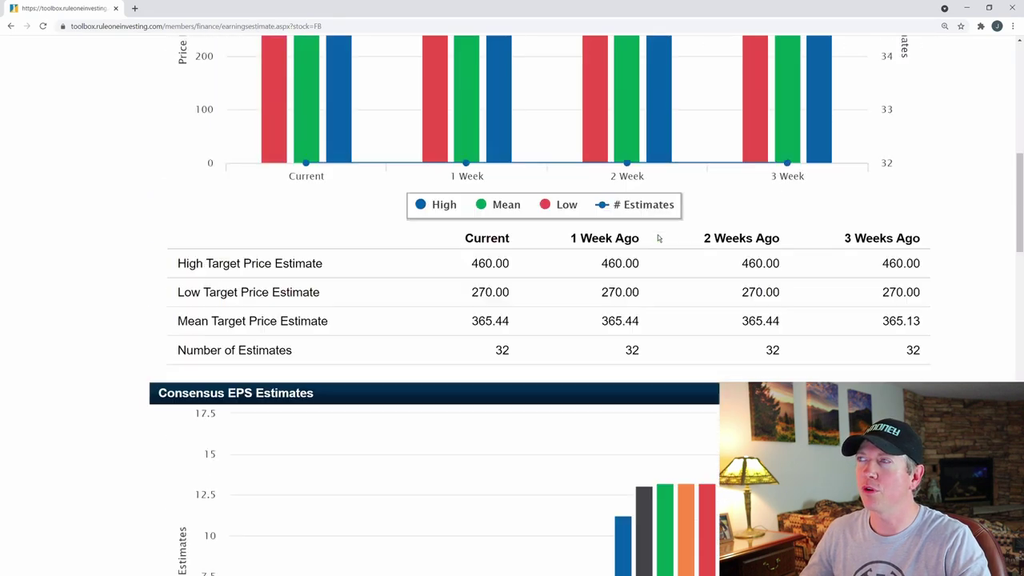
{"action": "scroll", "coordinate": [658, 237], "scroll_direction": "up", "scroll_amount": 6}
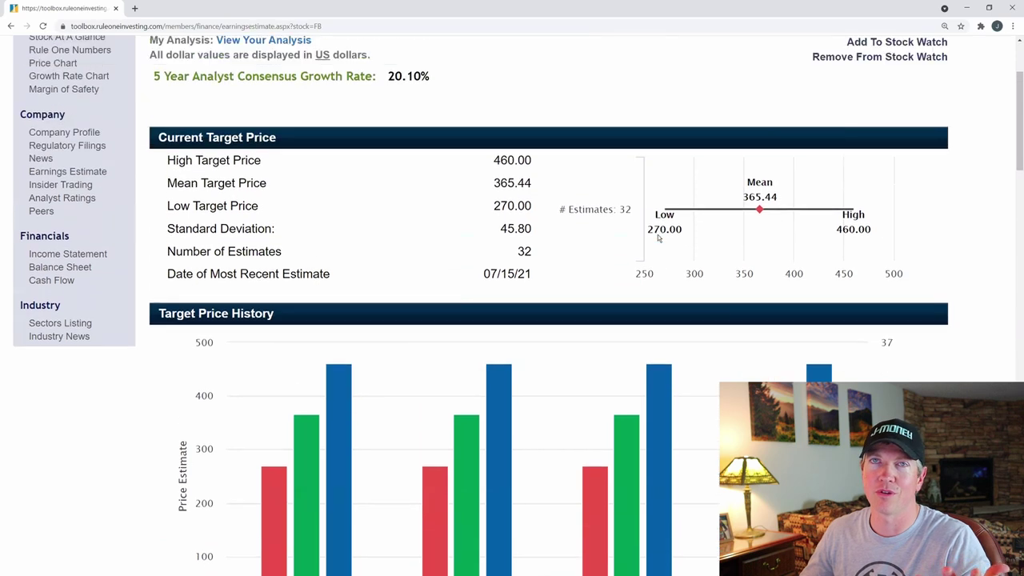
{"action": "scroll", "coordinate": [659, 237], "scroll_direction": "up", "scroll_amount": 2}
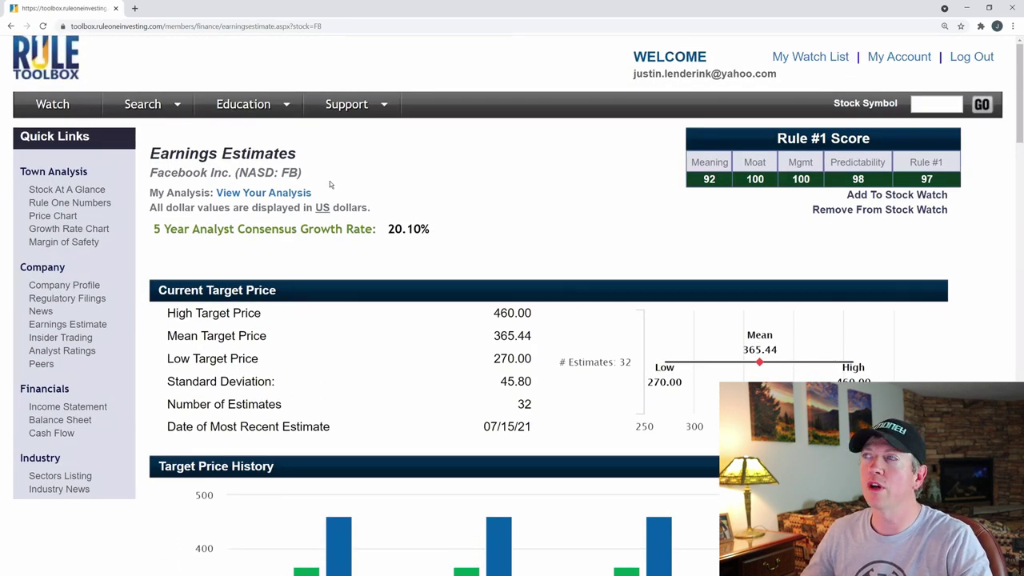
- Return to the toolbox home page and open the Scan for Stocks search
{"action": "left_click", "coordinate": [56, 68]}
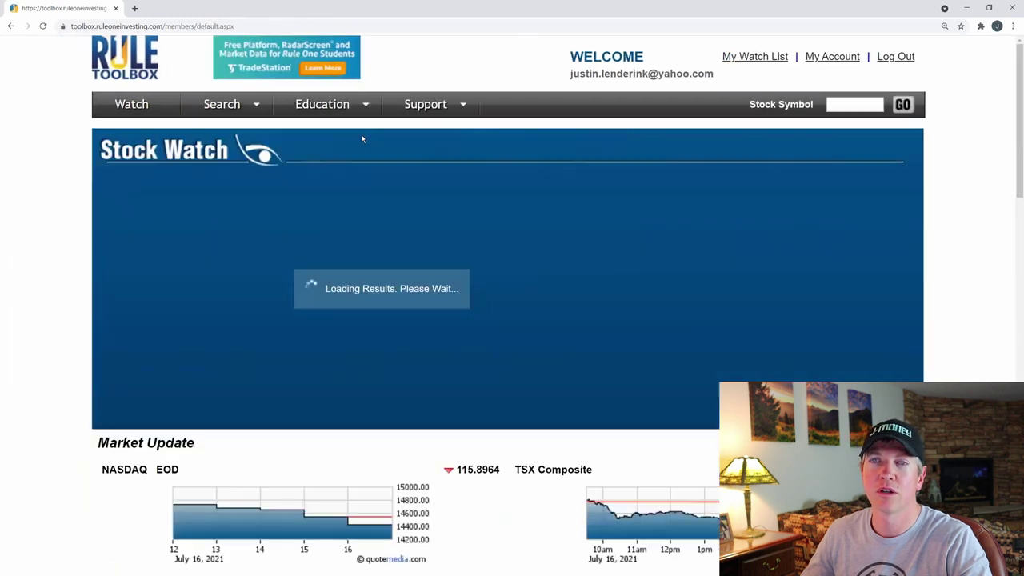
{"action": "mouse_move", "coordinate": [237, 109]}
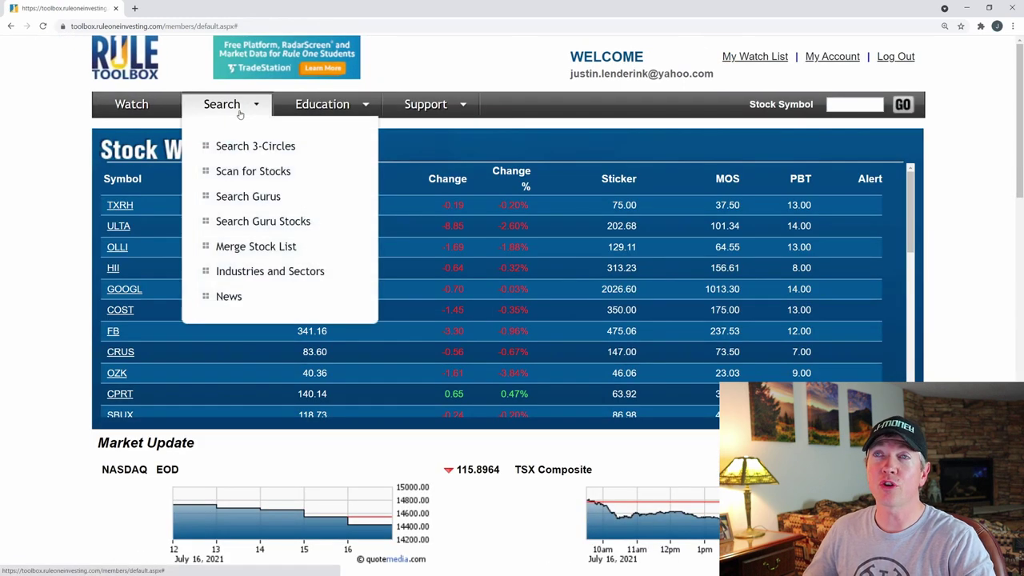
{"action": "left_click", "coordinate": [245, 172]}
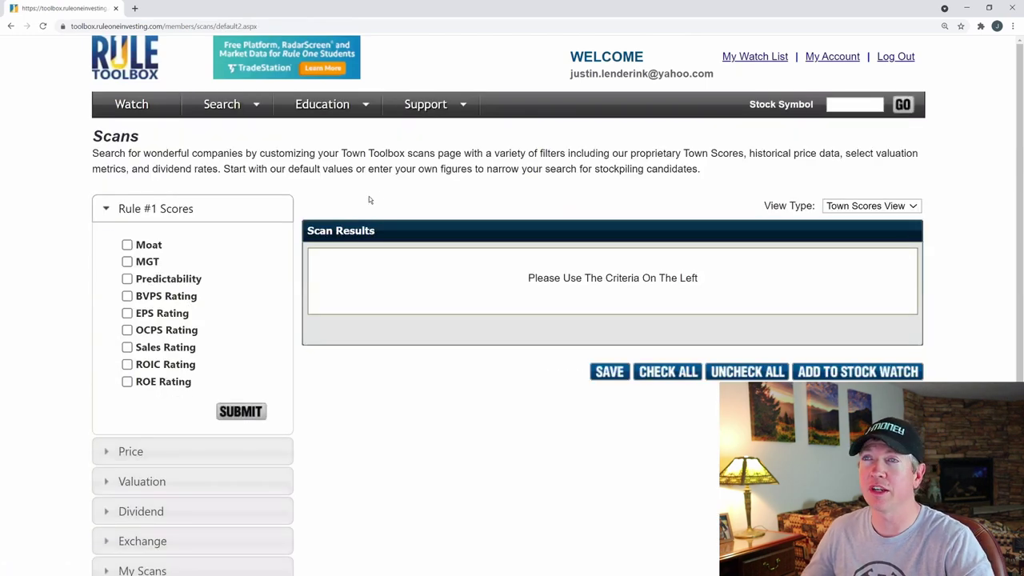
- Add Moat and MGT to the Rule #1 Scores scan criteria, each with a minimum of 80
{"action": "scroll", "coordinate": [378, 193], "scroll_direction": "down", "scroll_amount": 2}
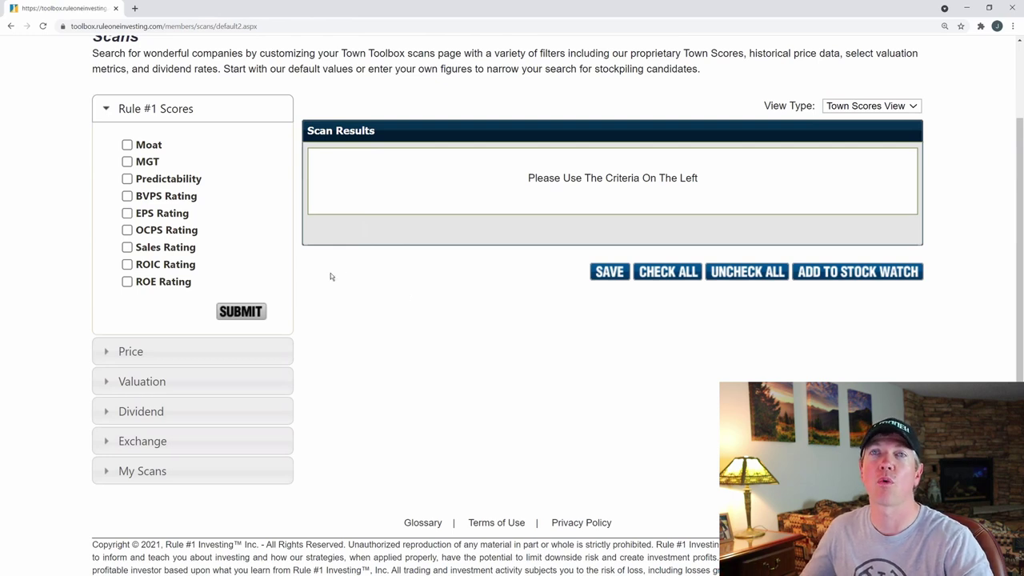
{"action": "left_click", "coordinate": [128, 145]}
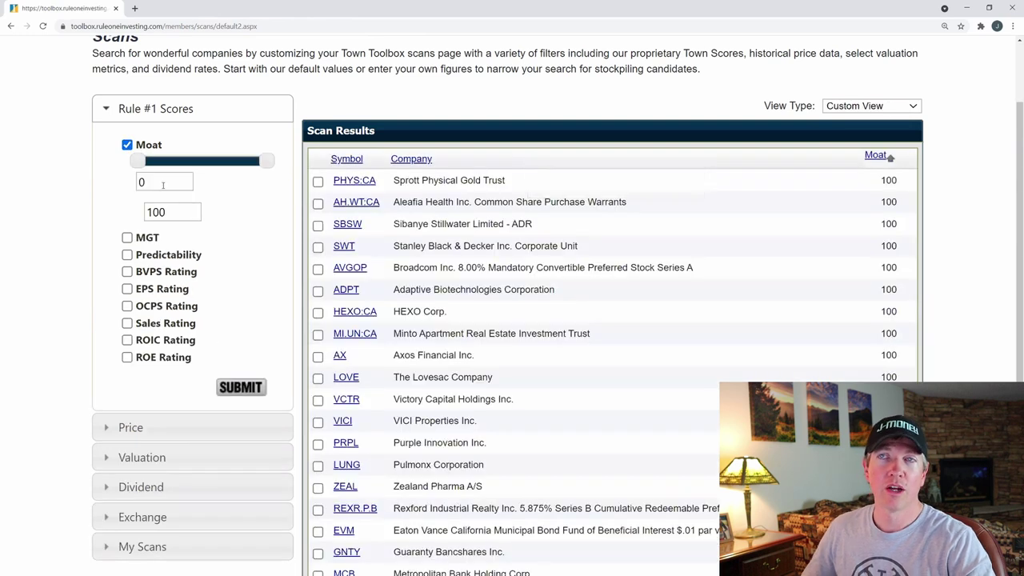
{"action": "left_click_drag", "start_coordinate": [162, 185], "coordinate": [134, 183]}
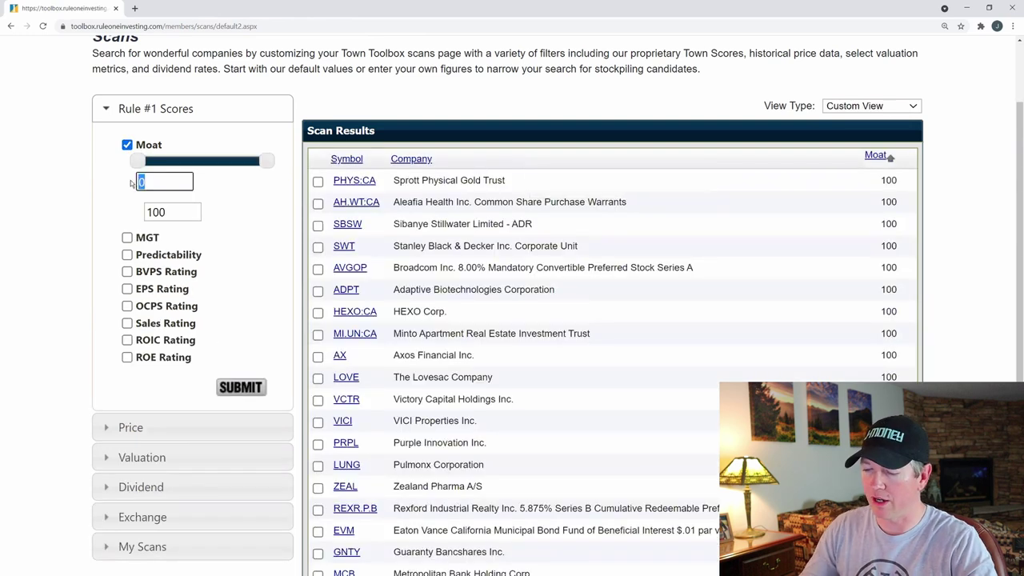
{"action": "type", "text": "80"}
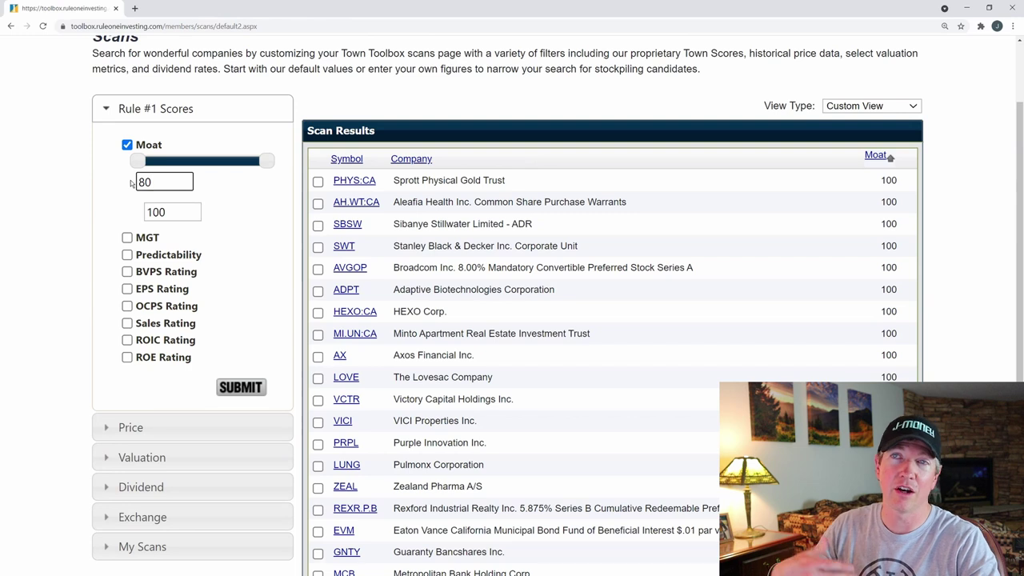
{"action": "left_click", "coordinate": [126, 238]}
{"action": "left_click", "coordinate": [160, 272]}
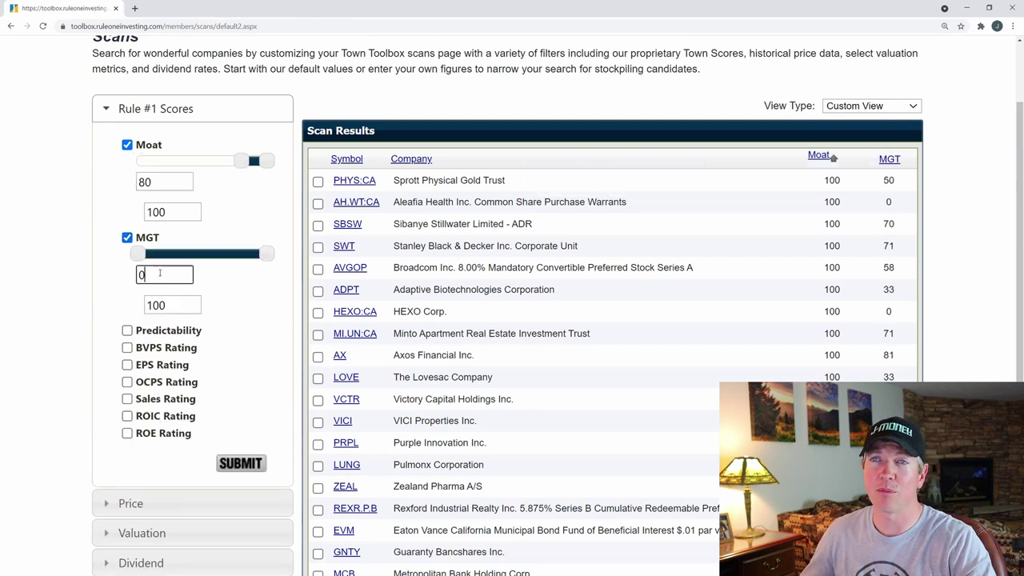
{"action": "left_click_drag", "start_coordinate": [160, 273], "coordinate": [126, 271]}
{"action": "type", "text": "80"}
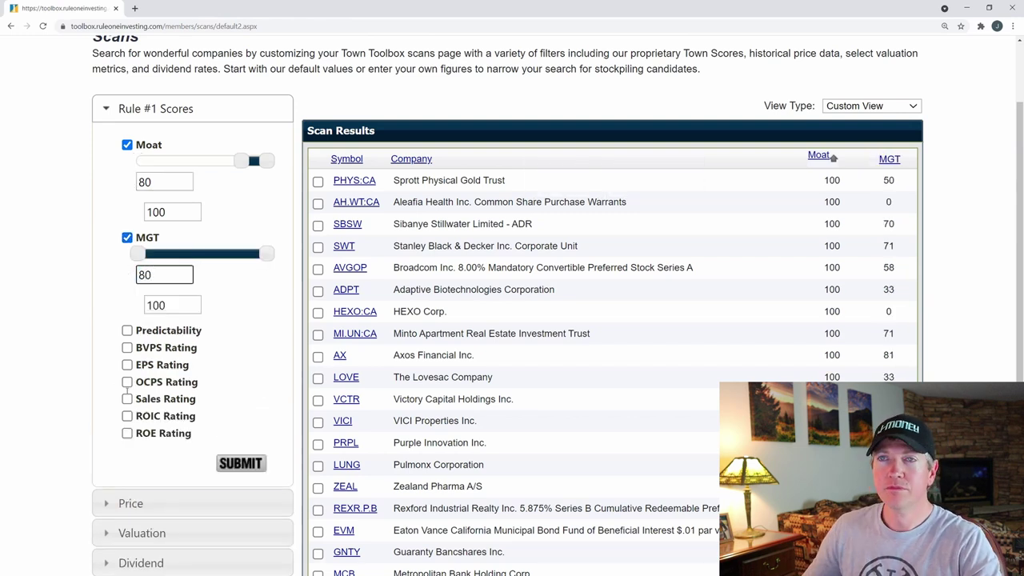
- Add Predictability and BVPS Rating to the scan criteria, each with a minimum of 80
{"action": "left_click", "coordinate": [155, 329]}
{"action": "left_click", "coordinate": [156, 367]}
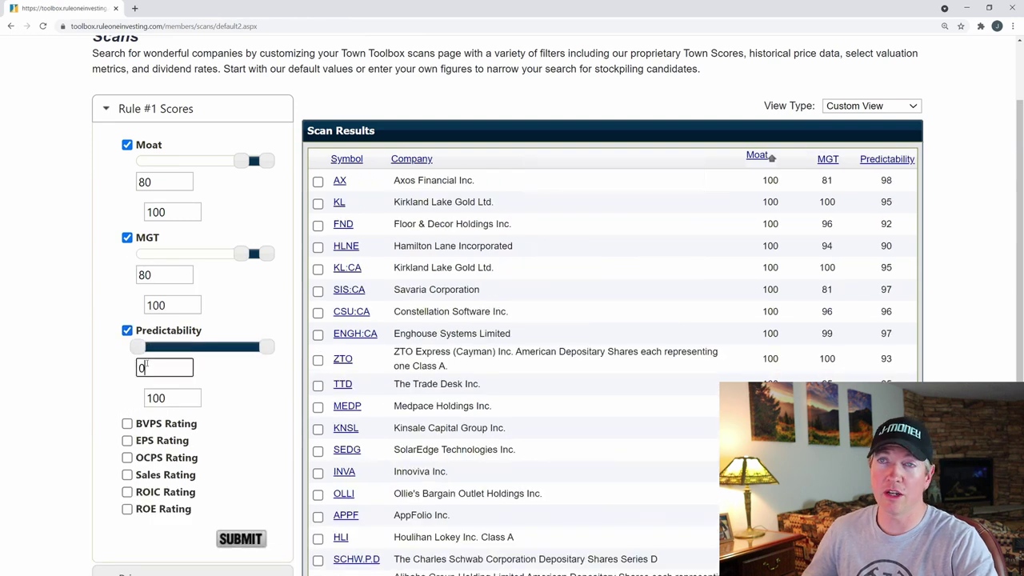
{"action": "left_click_drag", "start_coordinate": [148, 367], "coordinate": [128, 367]}
{"action": "type", "text": "80"}
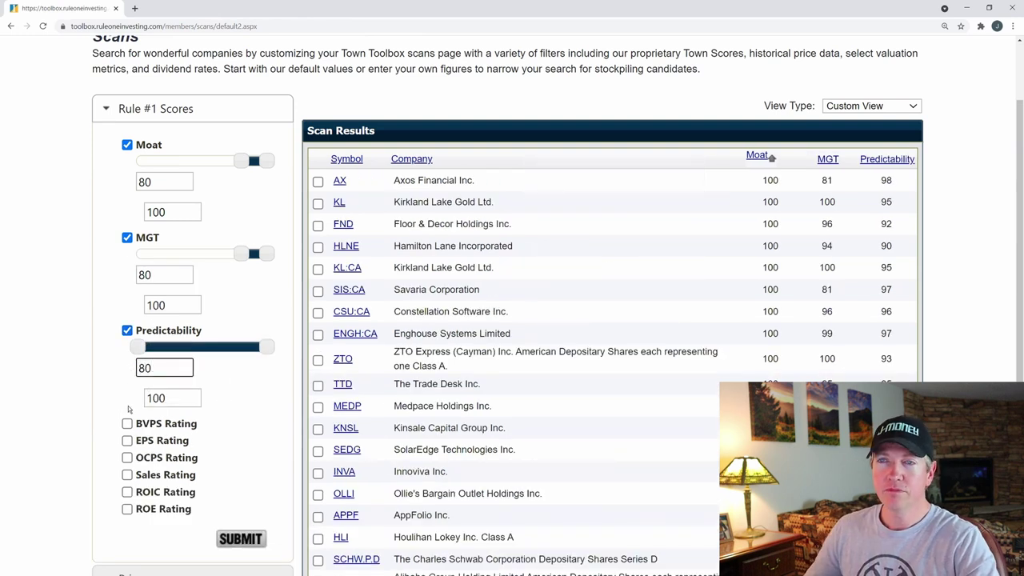
{"action": "left_click", "coordinate": [127, 425]}
{"action": "left_click", "coordinate": [160, 469]}
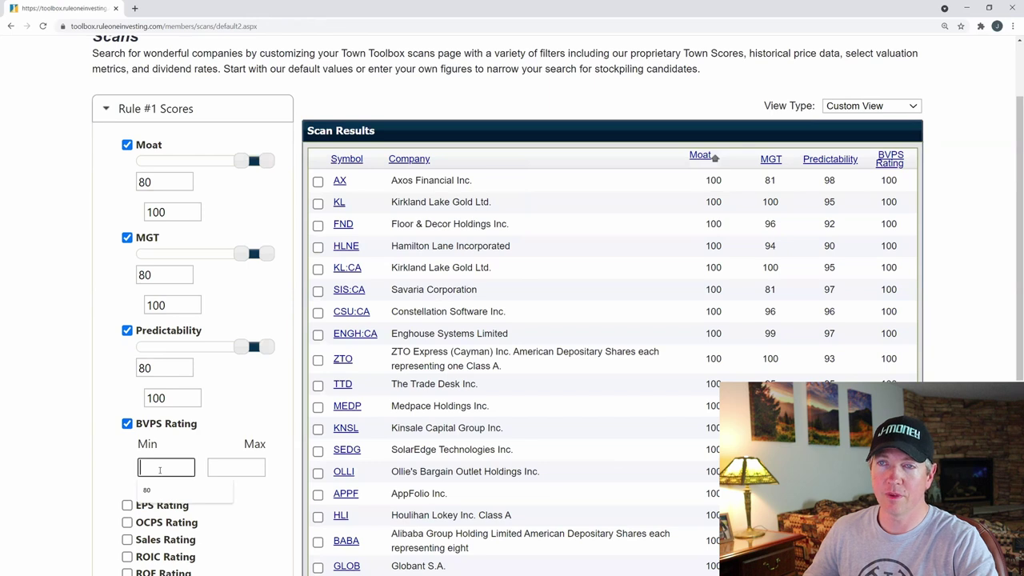
{"action": "type", "text": "80"}
{"action": "left_click", "coordinate": [102, 475]}
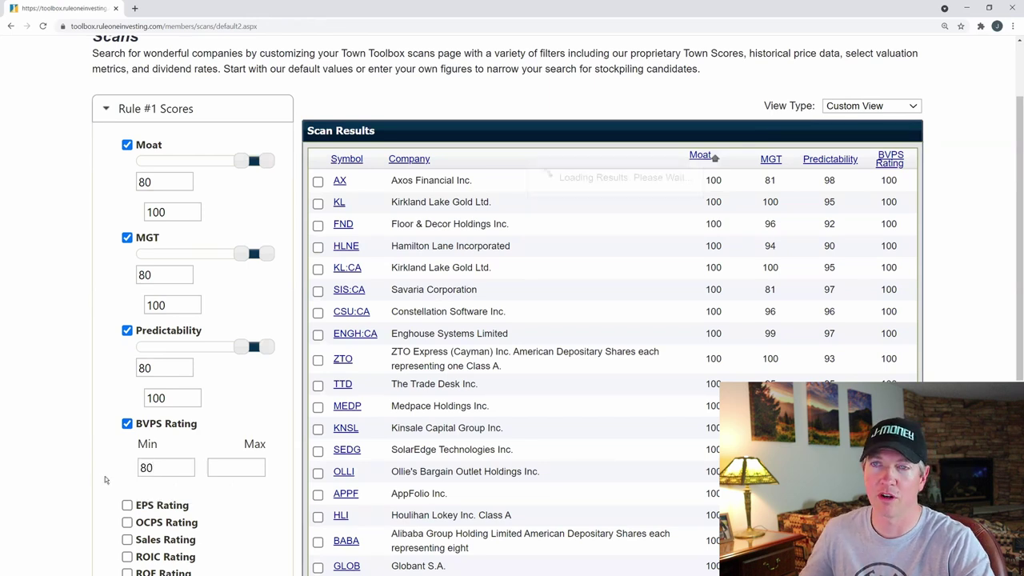
- Add ROIC Rating and ROE Rating to the scan criteria, each with a minimum of 80
{"action": "scroll", "coordinate": [120, 476], "scroll_direction": "down", "scroll_amount": 1}
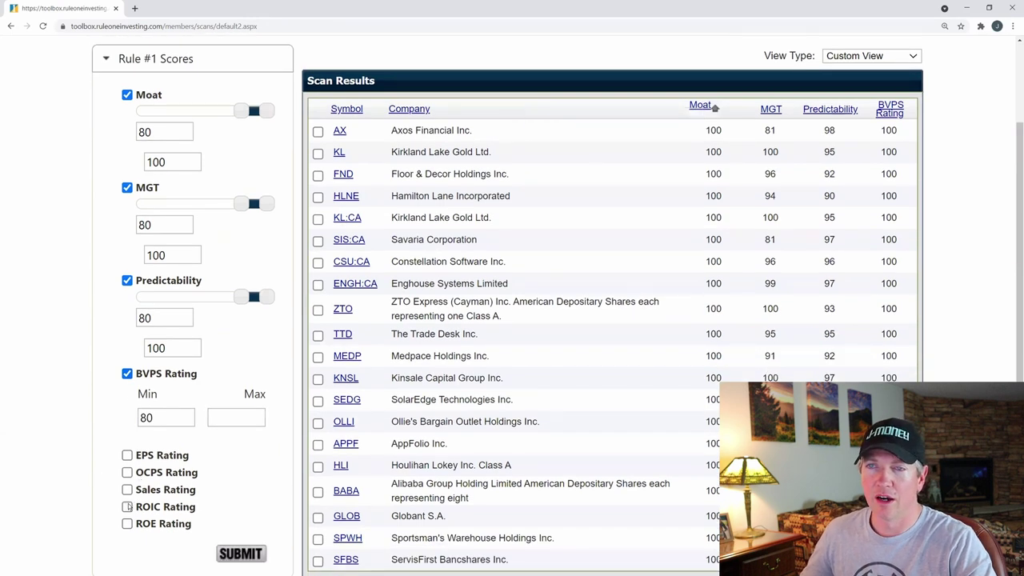
{"action": "left_click", "coordinate": [127, 507]}
{"action": "left_click", "coordinate": [163, 550]}
{"action": "type", "text": "9"}
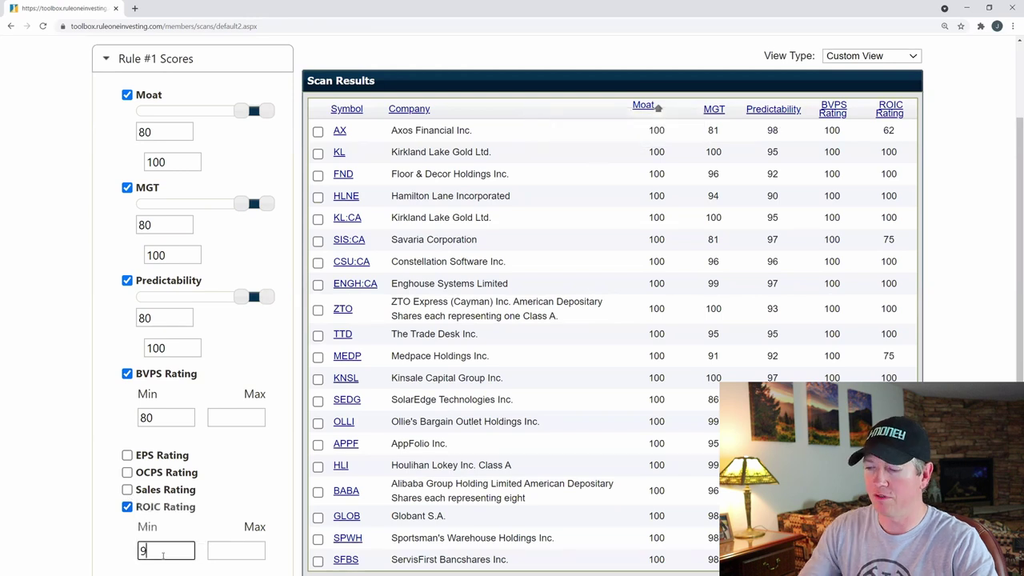
{"action": "type", "text": "80"}
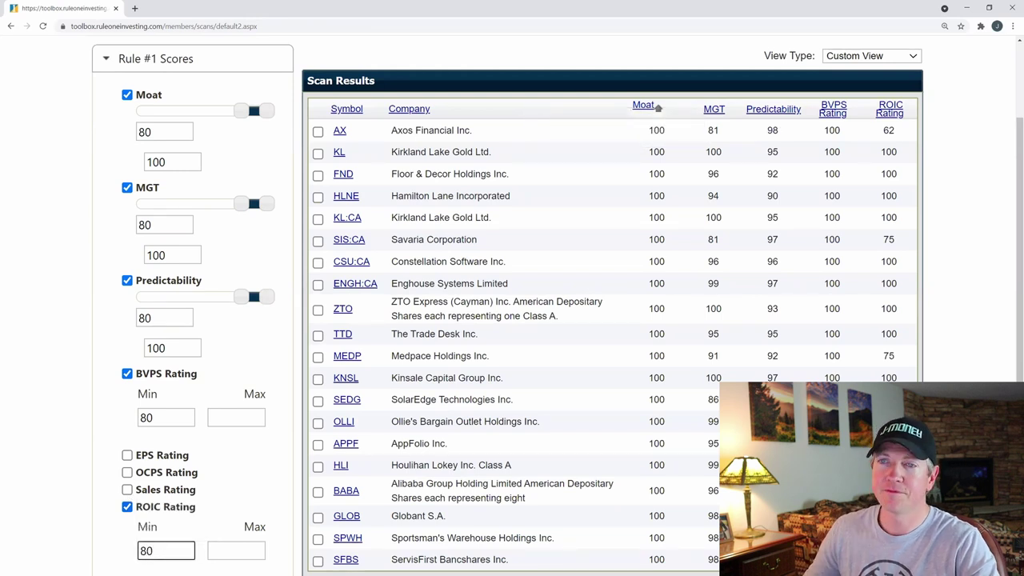
{"action": "scroll", "coordinate": [196, 543], "scroll_direction": "down", "scroll_amount": 2}
{"action": "left_click", "coordinate": [128, 488]}
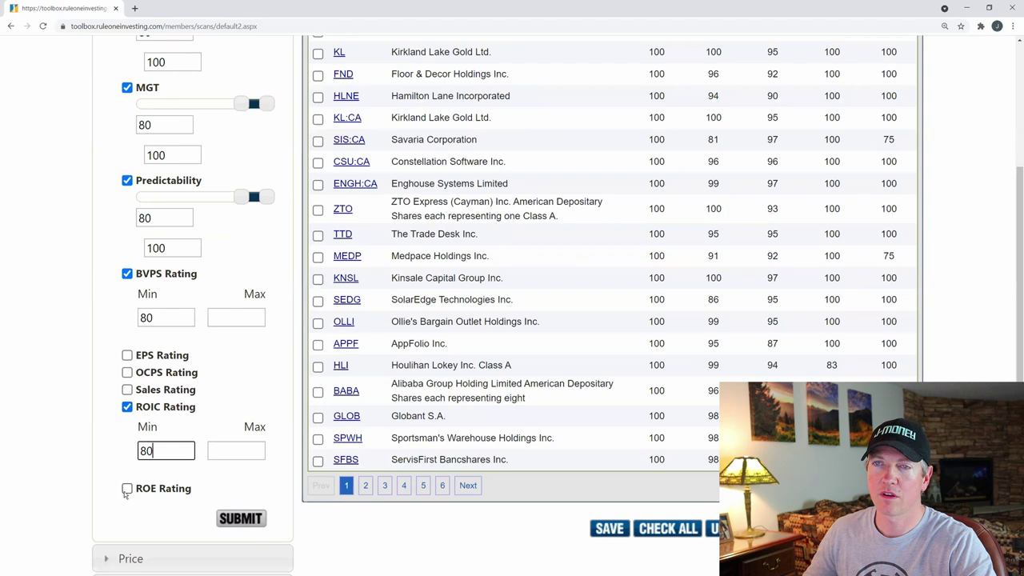
{"action": "left_click", "coordinate": [151, 531]}
{"action": "type", "text": "8-"}
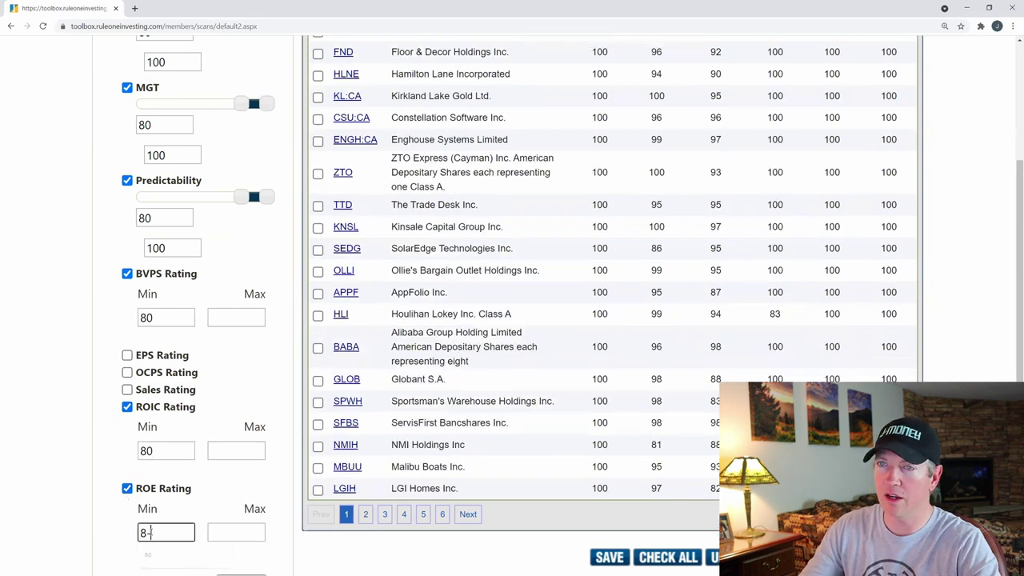
{"action": "scroll", "coordinate": [38, 453], "scroll_direction": "down", "scroll_amount": 2}
{"action": "key", "text": "BackSpace"}
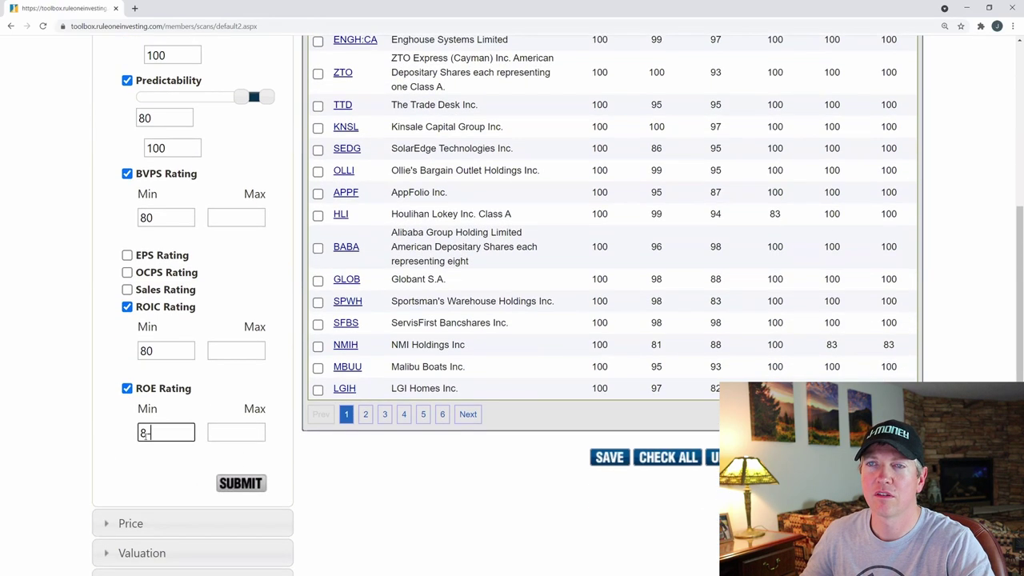
{"action": "type", "text": "0"}
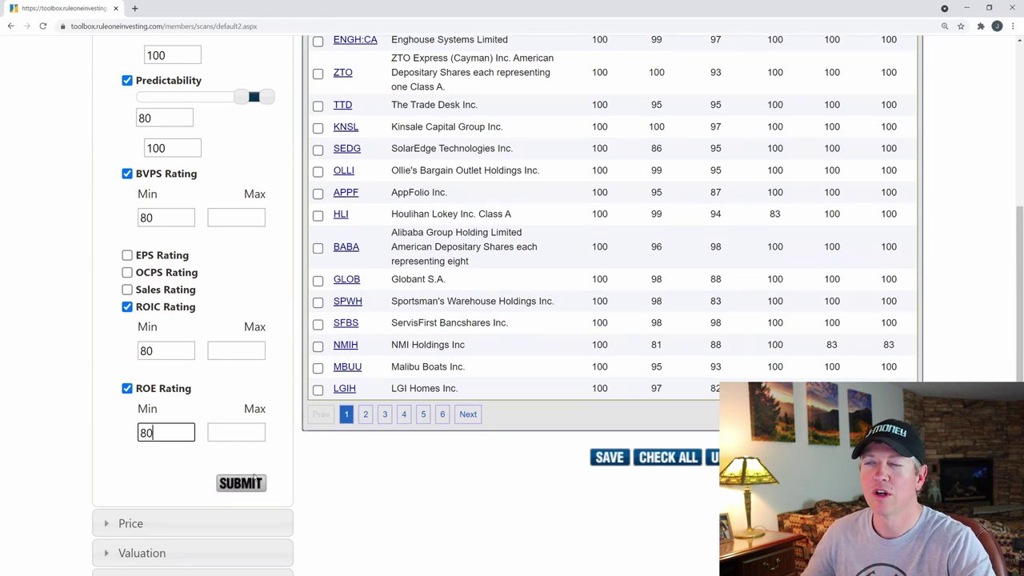
- Add EPS Rating with a minimum of 80 to the criteria and submit the scan
{"action": "scroll", "coordinate": [186, 486], "scroll_direction": "down", "scroll_amount": 2}
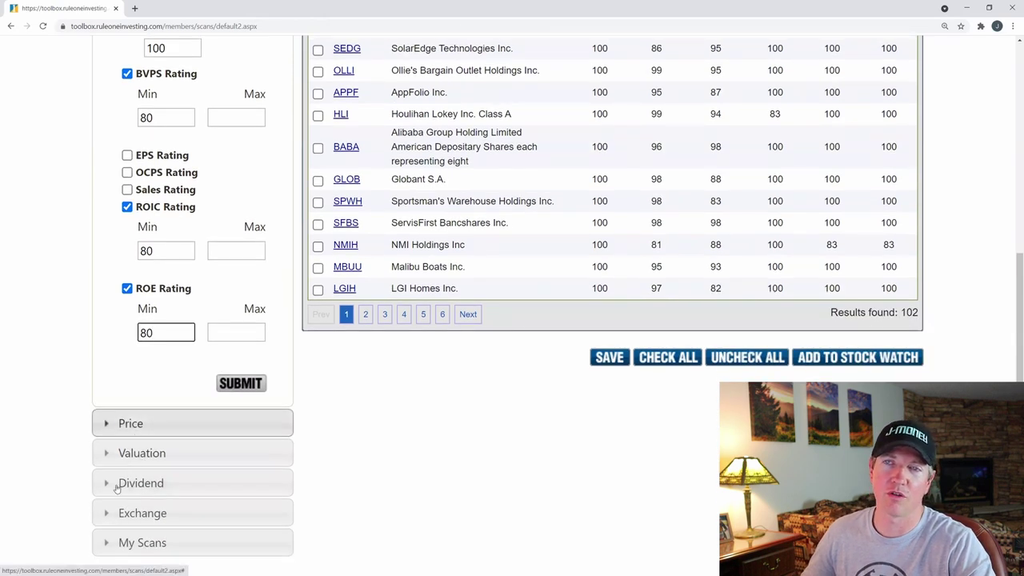
{"action": "scroll", "coordinate": [192, 406], "scroll_direction": "up", "scroll_amount": 2}
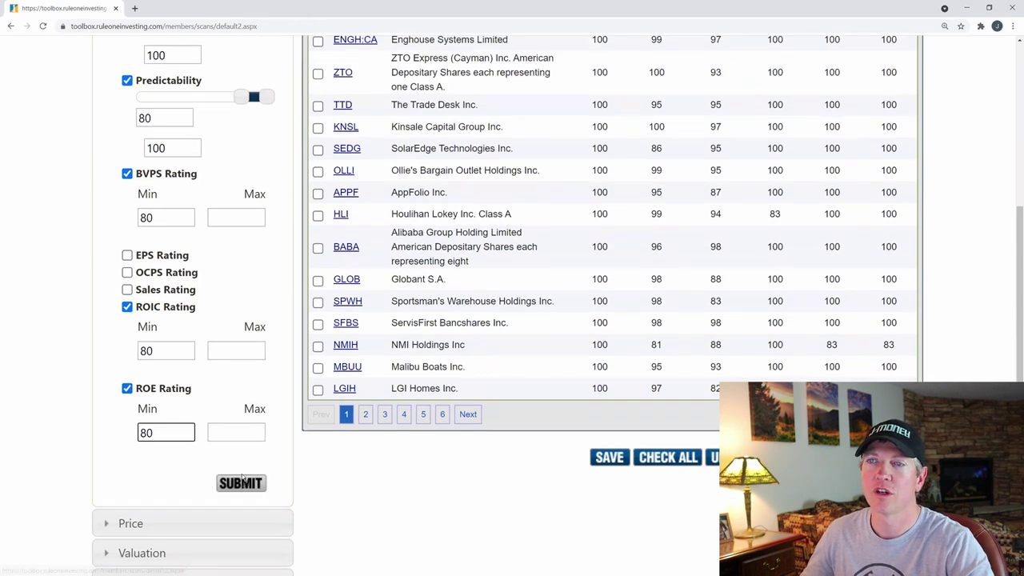
{"action": "left_click", "coordinate": [128, 254]}
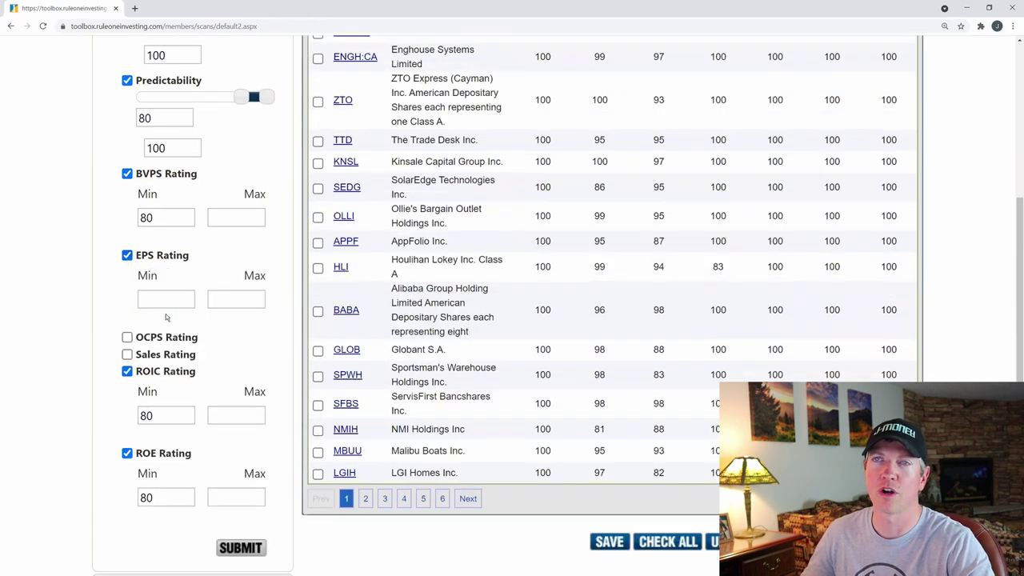
{"action": "left_click", "coordinate": [161, 301]}
{"action": "type", "text": "80"}
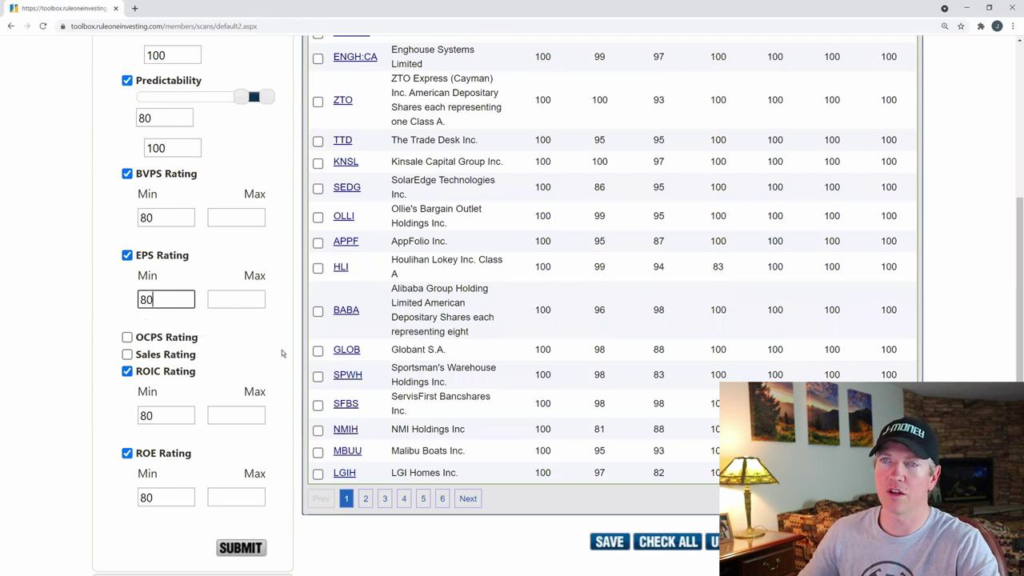
{"action": "left_click", "coordinate": [242, 548]}
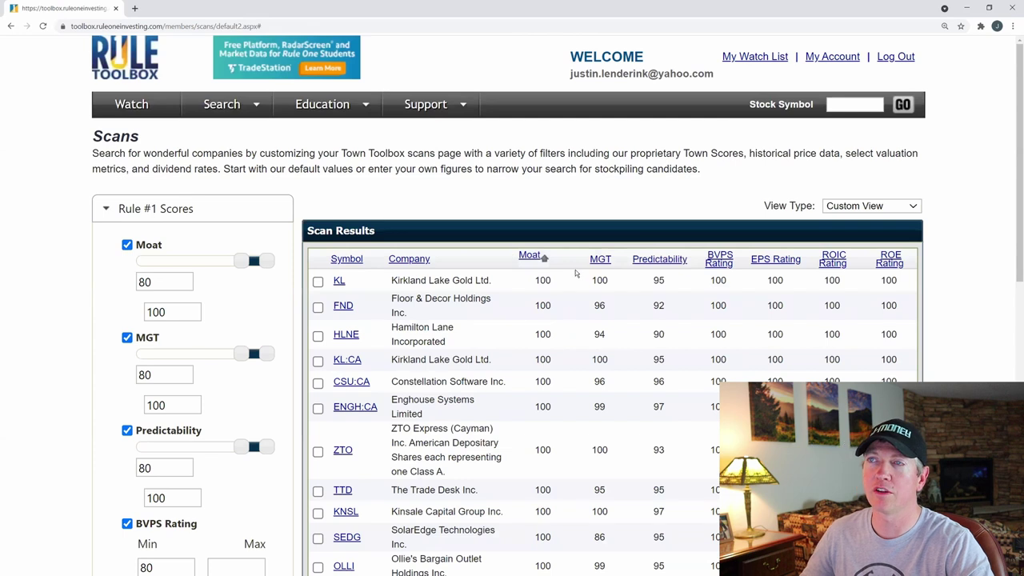
- Look through the first page of scan results and expand the Valuation criteria
{"action": "scroll", "coordinate": [580, 265], "scroll_direction": "down", "scroll_amount": 1}
{"action": "scroll", "coordinate": [580, 264], "scroll_direction": "down", "scroll_amount": 5}
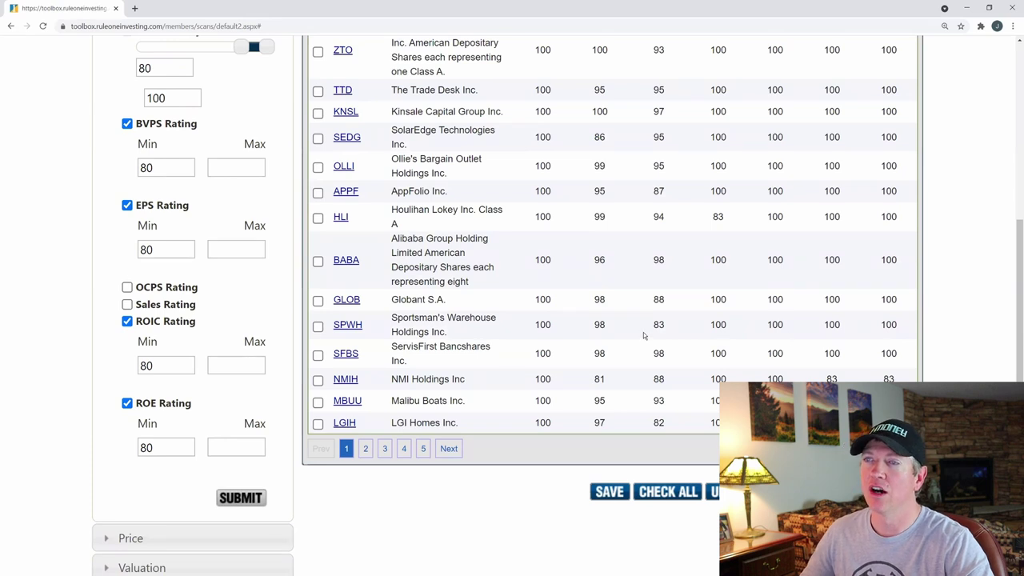
{"action": "scroll", "coordinate": [644, 336], "scroll_direction": "down", "scroll_amount": 2}
{"action": "left_click", "coordinate": [124, 416]}
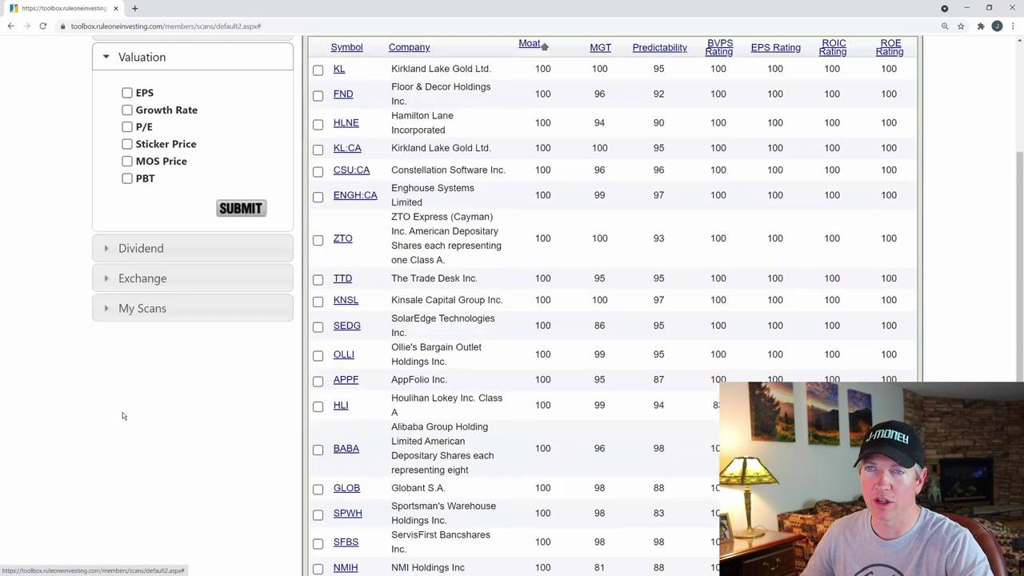
- Add P/E with a maximum of 12 to the valuation criteria and submit the scan
{"action": "scroll", "coordinate": [131, 402], "scroll_direction": "up", "scroll_amount": 2}
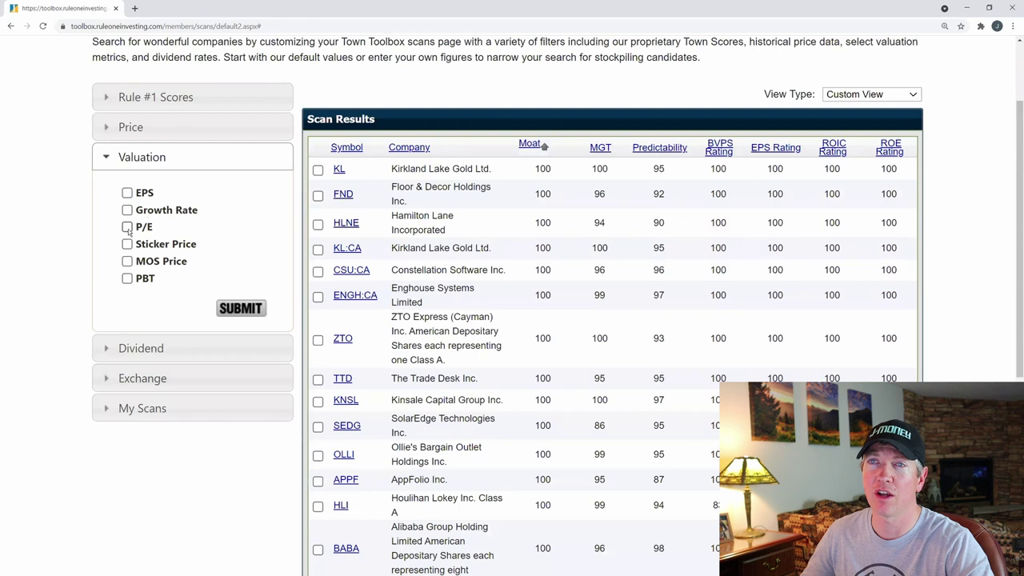
{"action": "left_click", "coordinate": [127, 228]}
{"action": "left_click", "coordinate": [216, 269]}
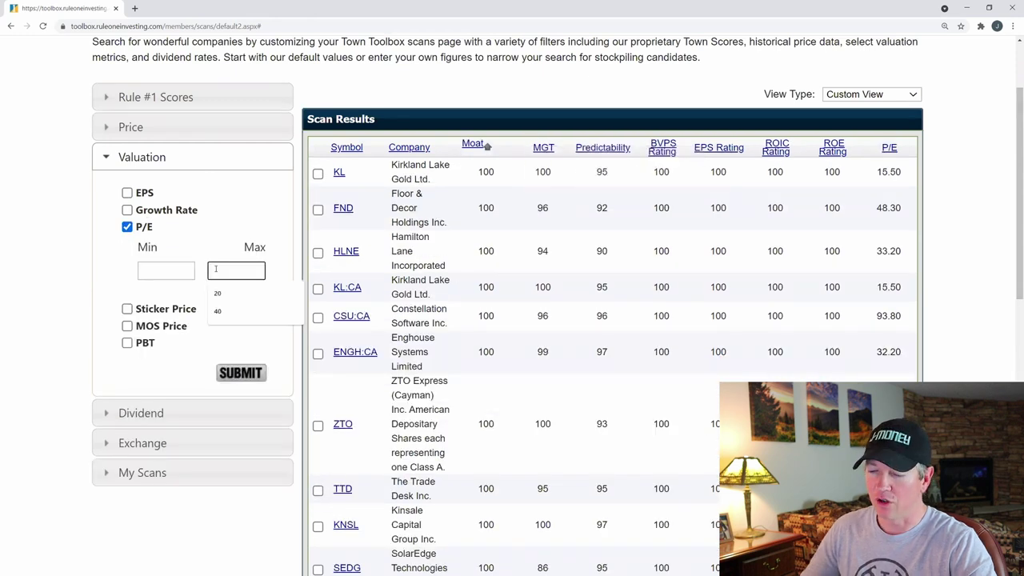
{"action": "type", "text": "12"}
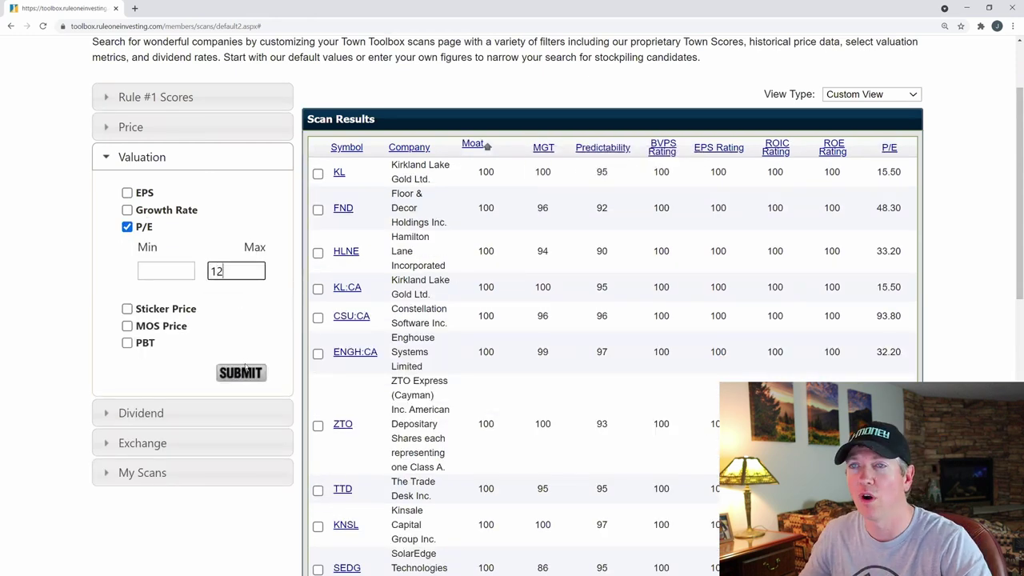
{"action": "left_click", "coordinate": [242, 372]}
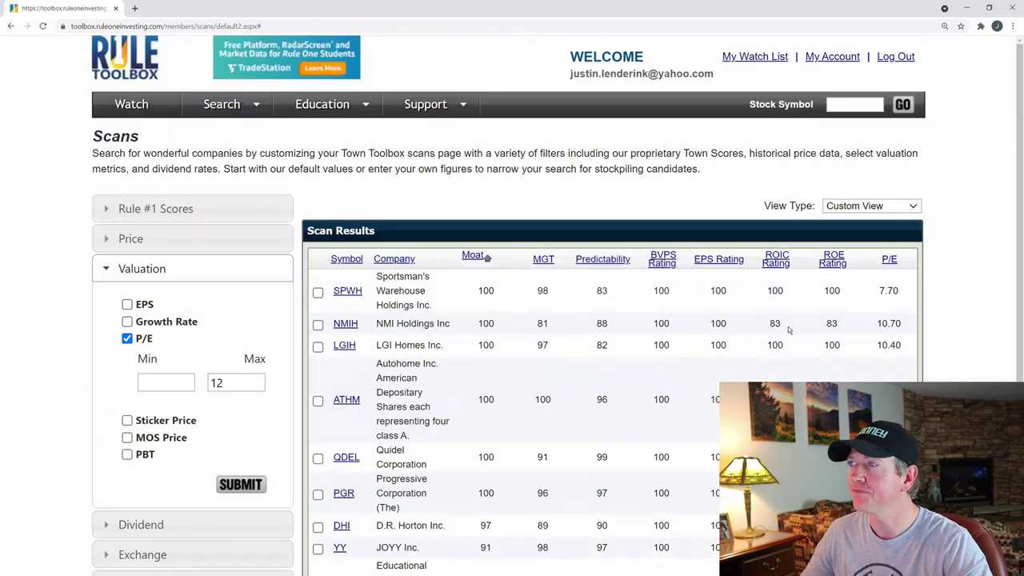
- Review the companies in the filtered scan results, including Quidel, JOYY and Educational Development Corporation
{"action": "scroll", "coordinate": [788, 329], "scroll_direction": "down", "scroll_amount": 3}
{"action": "scroll", "coordinate": [594, 375], "scroll_direction": "up", "scroll_amount": 1}
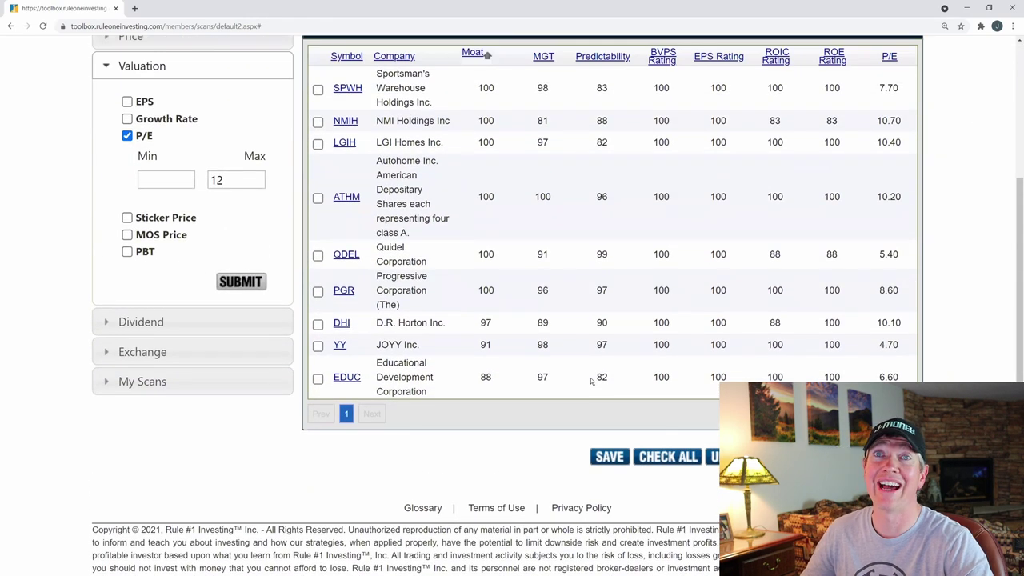
{"action": "scroll", "coordinate": [590, 384], "scroll_direction": "up", "scroll_amount": 1}
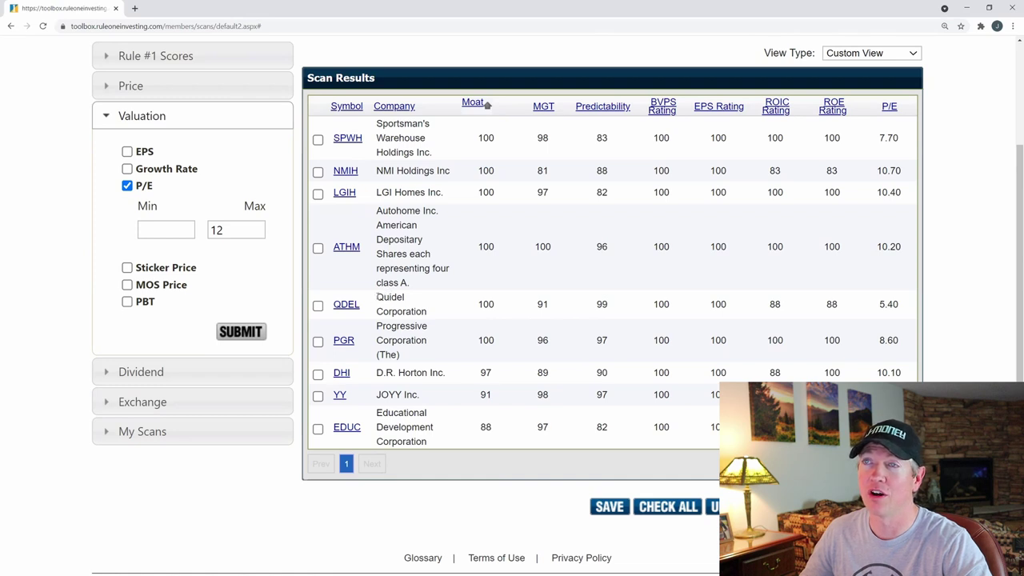
{"action": "left_click_drag", "start_coordinate": [379, 296], "coordinate": [421, 312]}
{"action": "left_click", "coordinate": [422, 312]}
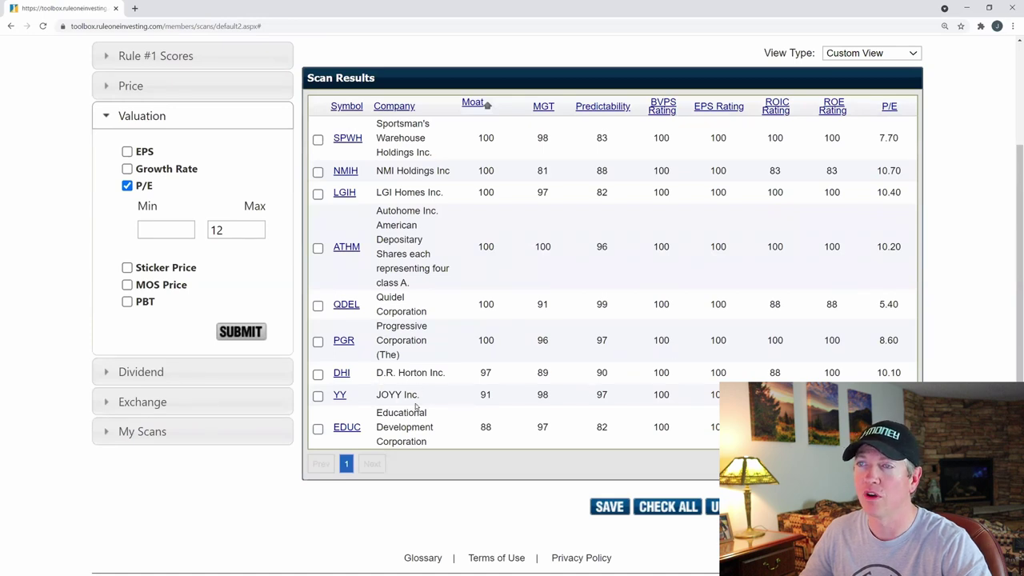
{"action": "left_click_drag", "start_coordinate": [383, 395], "coordinate": [405, 394]}
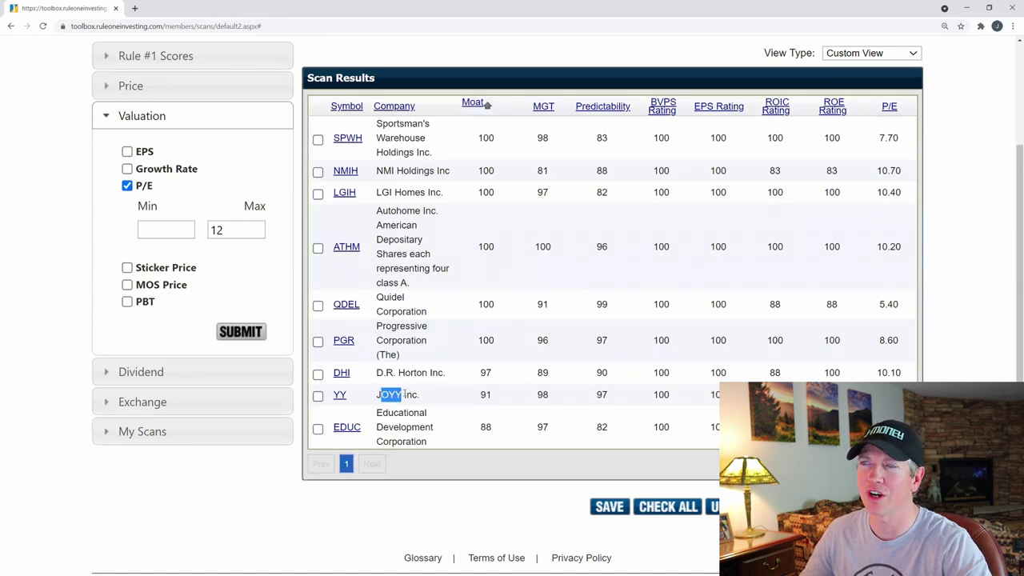
{"action": "left_click", "coordinate": [439, 395]}
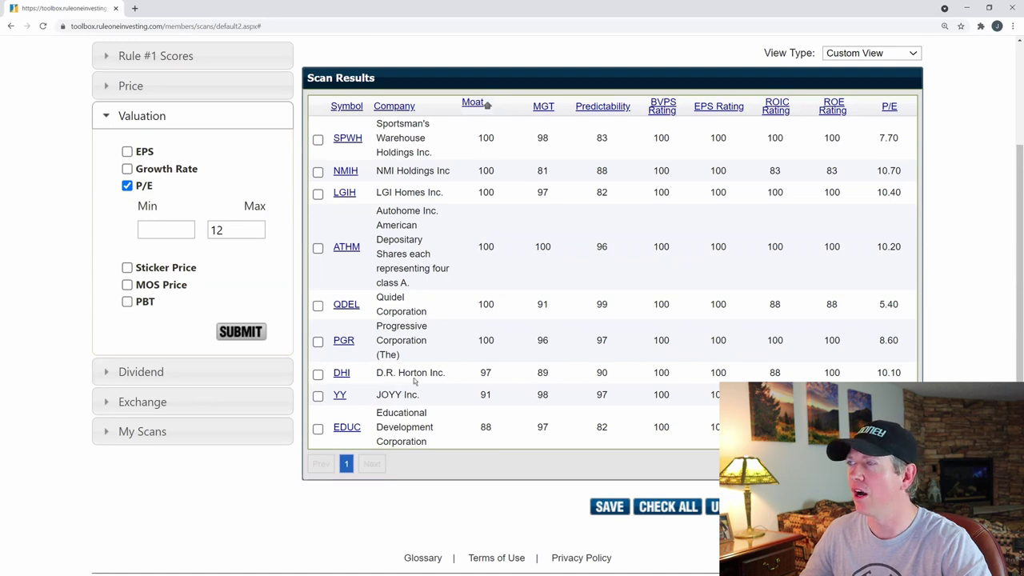
{"action": "left_click_drag", "start_coordinate": [378, 413], "coordinate": [429, 443]}
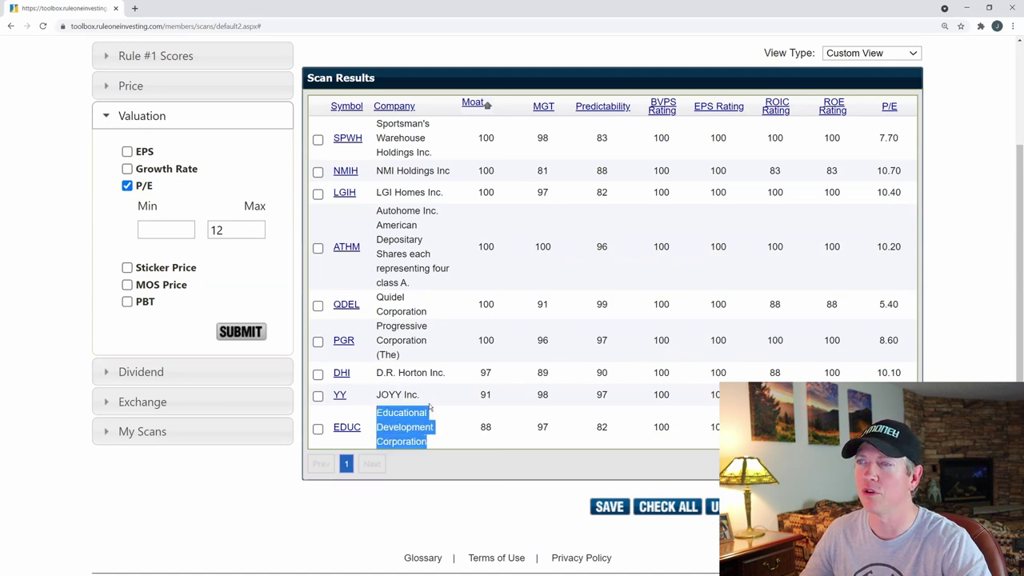
{"action": "scroll", "coordinate": [430, 408], "scroll_direction": "up", "scroll_amount": 2}
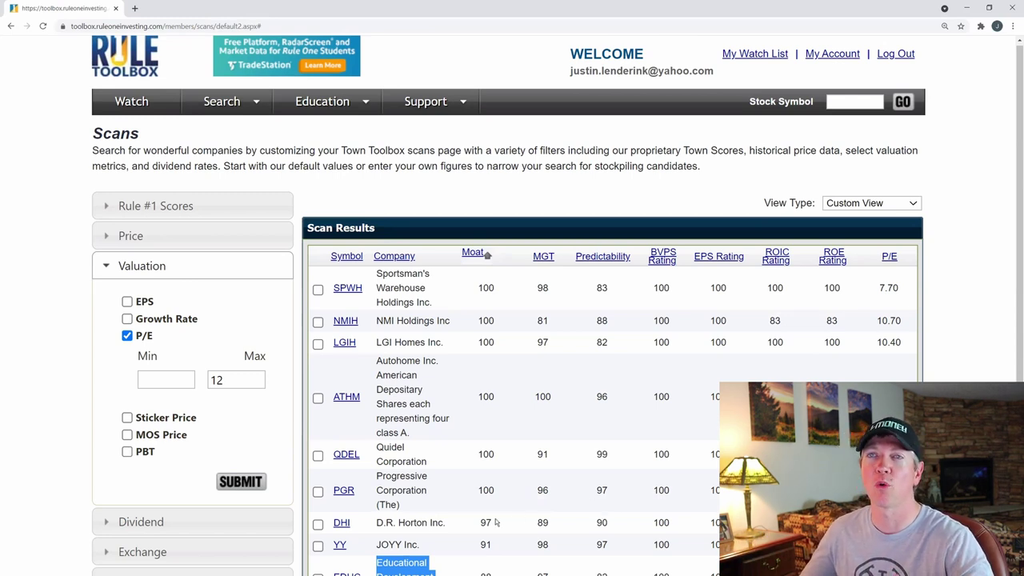
{"action": "scroll", "coordinate": [610, 135], "scroll_direction": "down", "scroll_amount": 1}
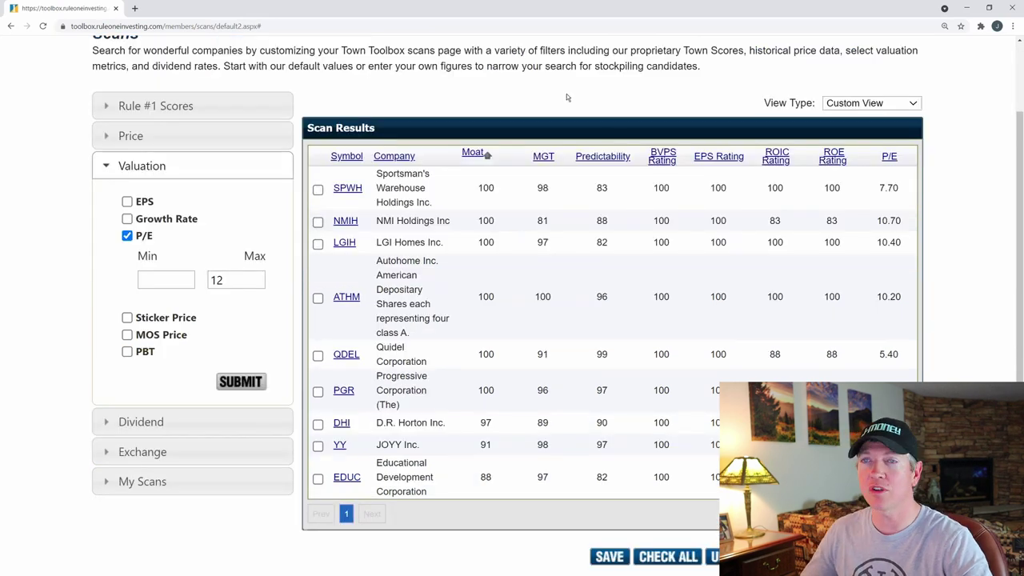
{"action": "scroll", "coordinate": [493, 130], "scroll_direction": "up", "scroll_amount": 1}
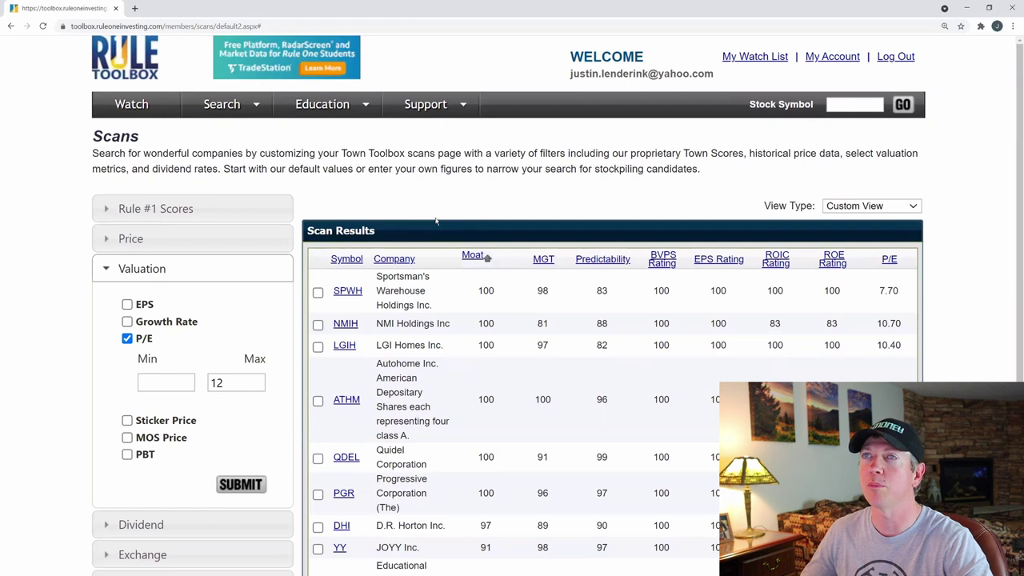
- Open the guru stocks search and find the symbol fb in the holdings list
{"action": "left_click", "coordinate": [230, 108]}
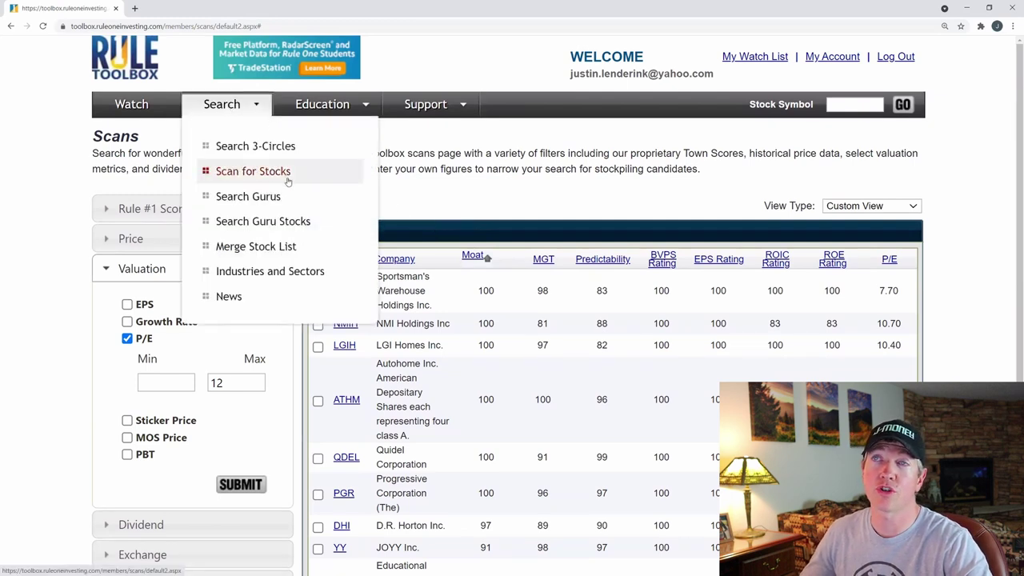
{"action": "left_click", "coordinate": [283, 229]}
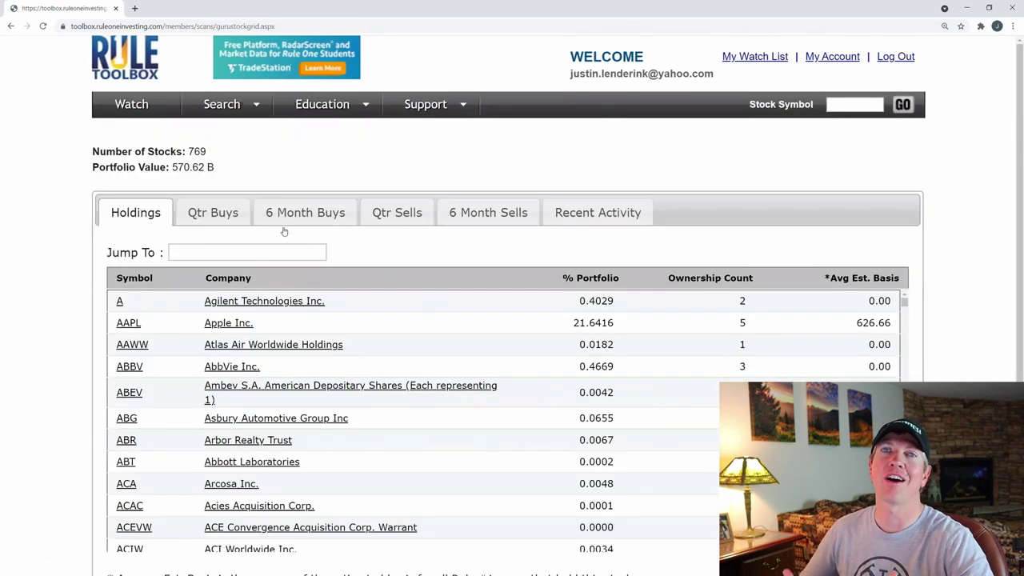
{"action": "left_click", "coordinate": [236, 252]}
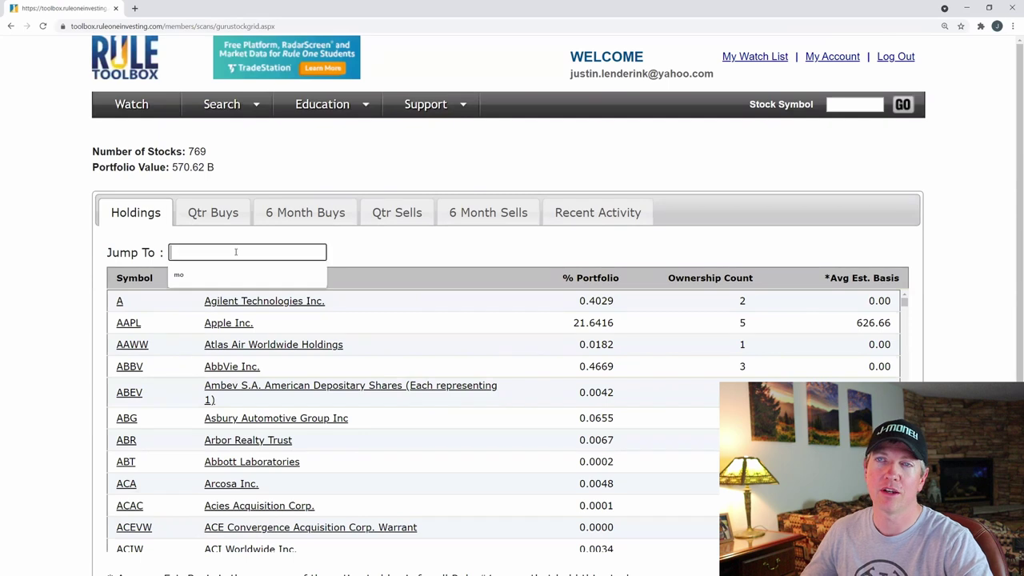
{"action": "type", "text": "fb"}
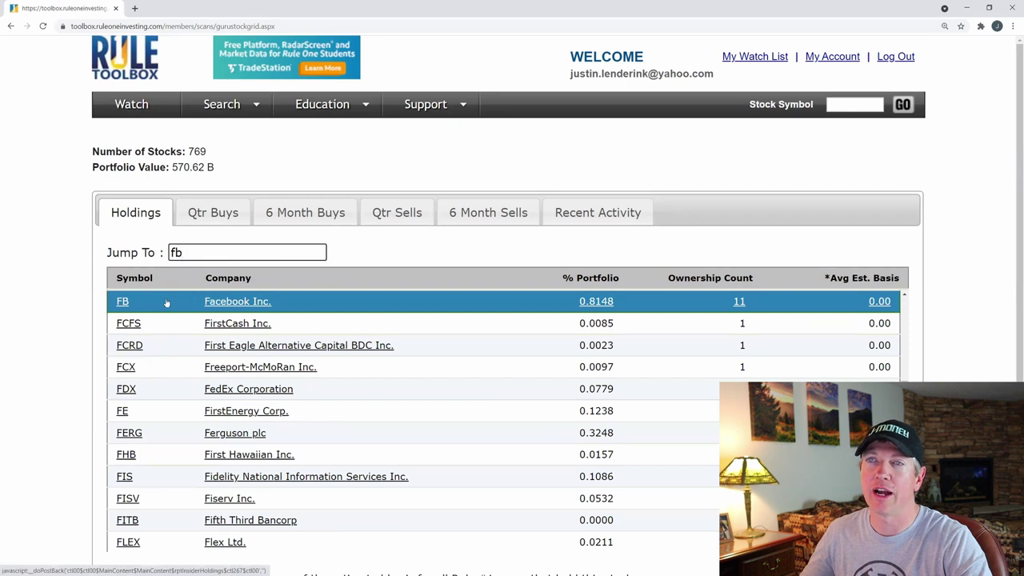
- Browse the guru holdings around Facebook and open the holdings and activity detail for Facebook Inc
{"action": "scroll", "coordinate": [166, 301], "scroll_direction": "down", "scroll_amount": 3}
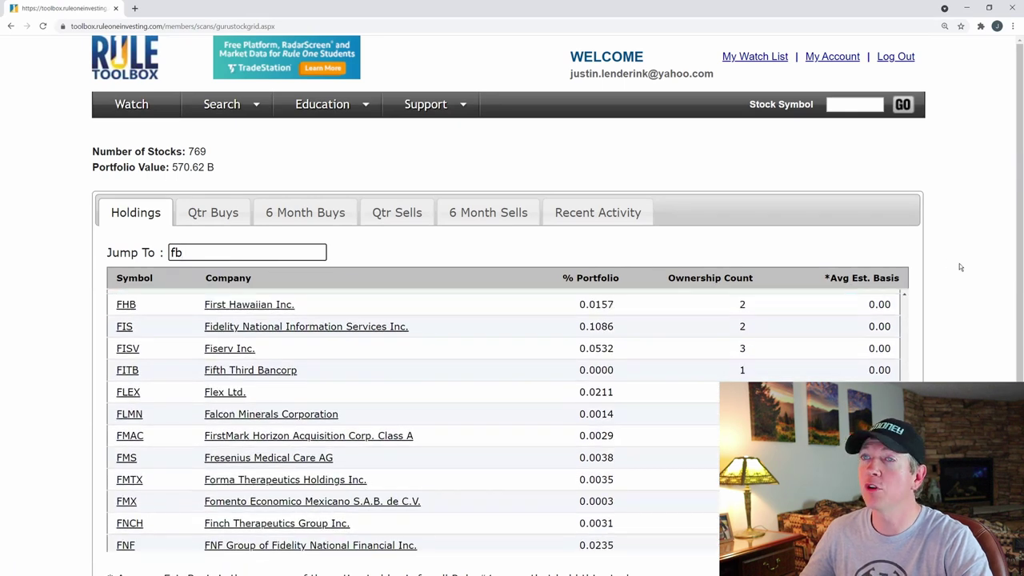
{"action": "scroll", "coordinate": [959, 263], "scroll_direction": "down", "scroll_amount": 2}
{"action": "scroll", "coordinate": [959, 264], "scroll_direction": "up", "scroll_amount": 2}
{"action": "scroll", "coordinate": [365, 424], "scroll_direction": "up", "scroll_amount": 3}
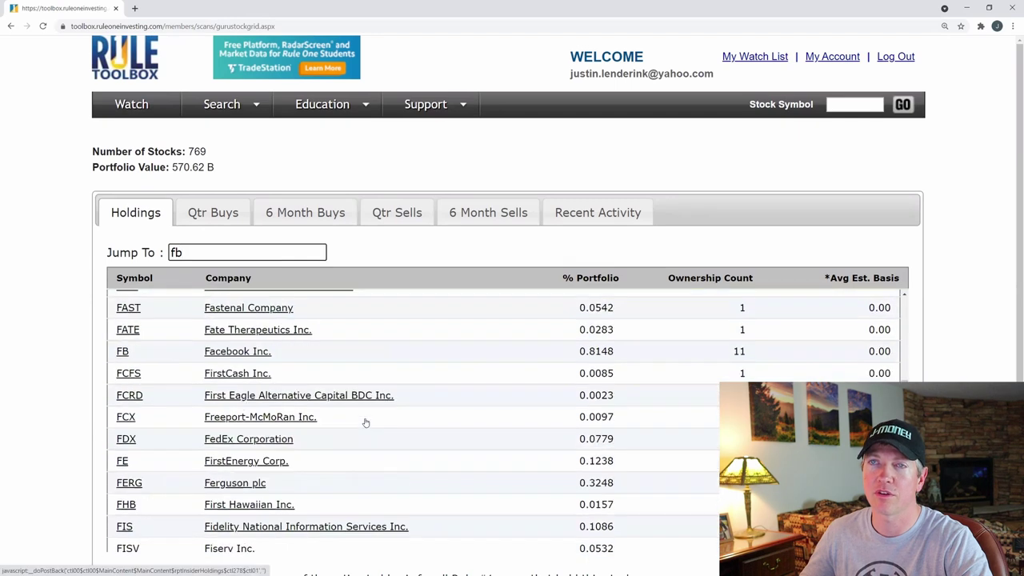
{"action": "scroll", "coordinate": [364, 376], "scroll_direction": "up", "scroll_amount": 3}
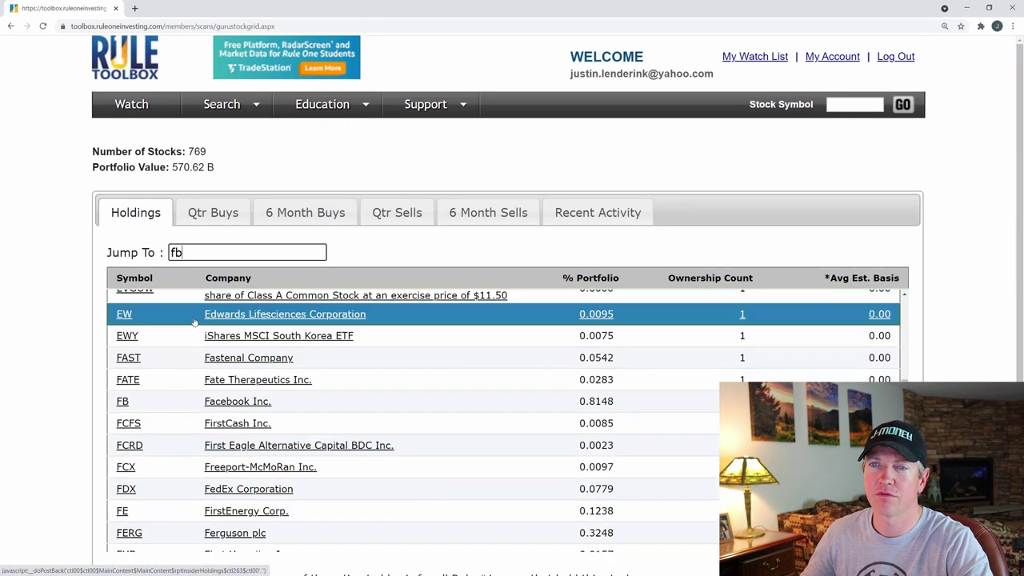
{"action": "left_click", "coordinate": [387, 391]}
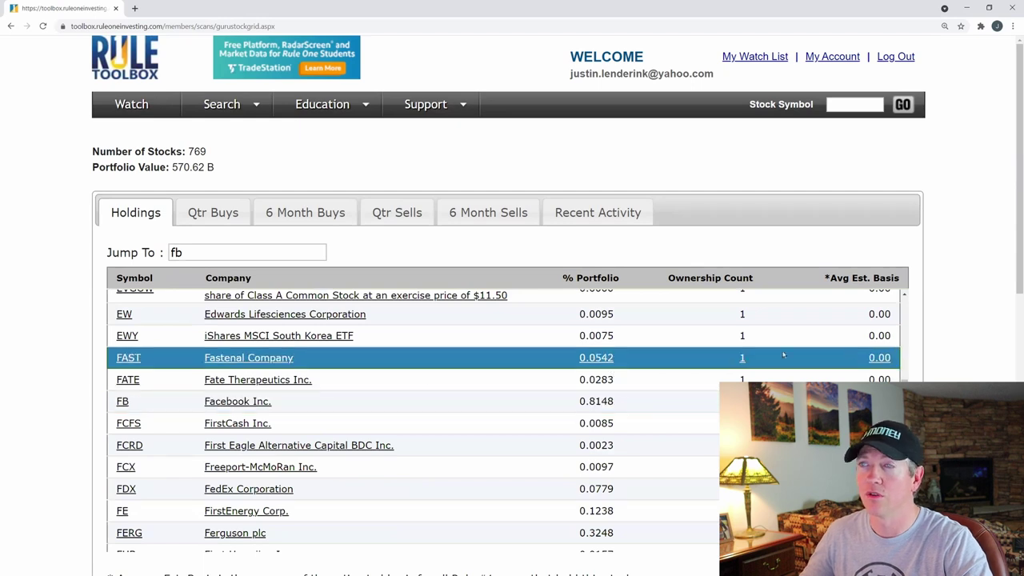
- Examine which gurus hold Facebook, with their companies, portfolio percentages and share counts
{"action": "scroll", "coordinate": [976, 348], "scroll_direction": "down", "scroll_amount": 6}
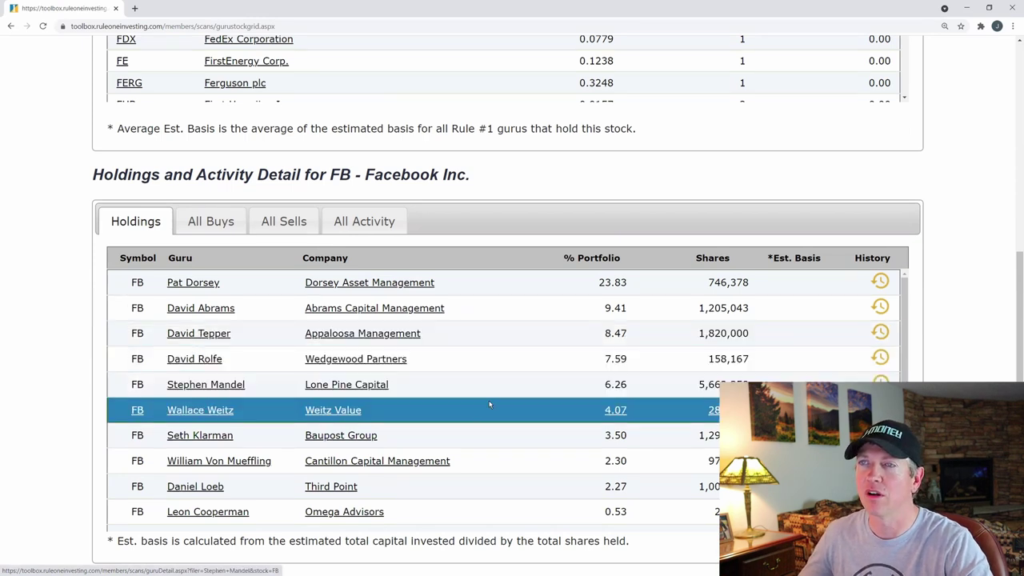
{"action": "scroll", "coordinate": [502, 417], "scroll_direction": "up", "scroll_amount": 1}
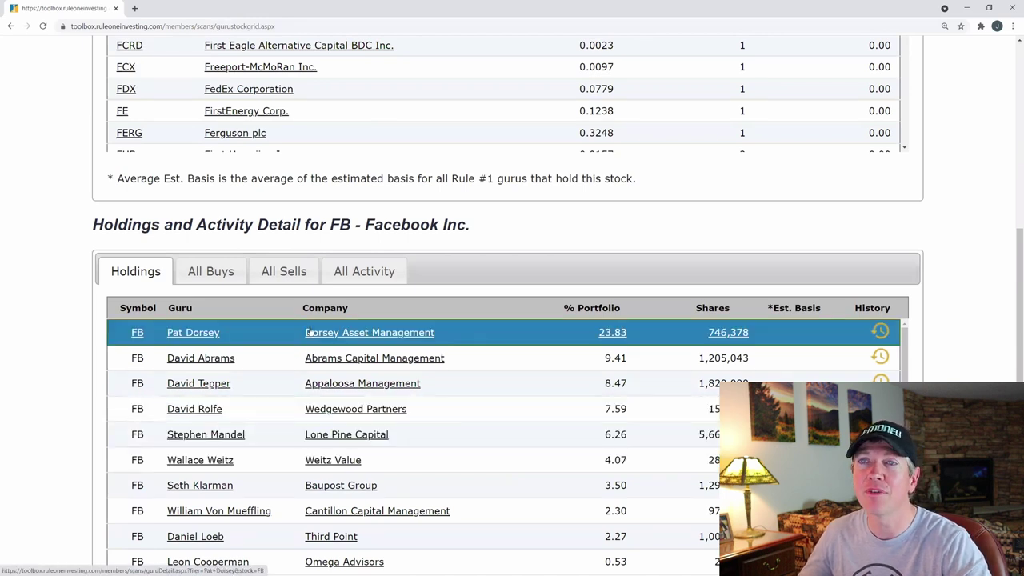
{"action": "scroll", "coordinate": [37, 347], "scroll_direction": "down", "scroll_amount": 3}
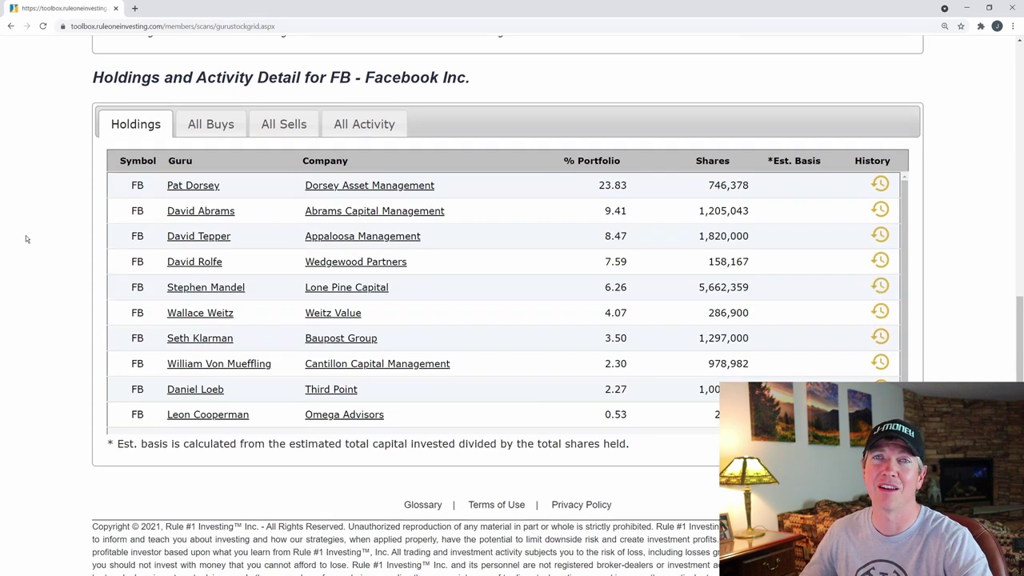
{"action": "scroll", "coordinate": [25, 235], "scroll_direction": "up", "scroll_amount": 2}
{"action": "scroll", "coordinate": [76, 366], "scroll_direction": "up", "scroll_amount": 1}
{"action": "scroll", "coordinate": [18, 372], "scroll_direction": "up", "scroll_amount": 4}
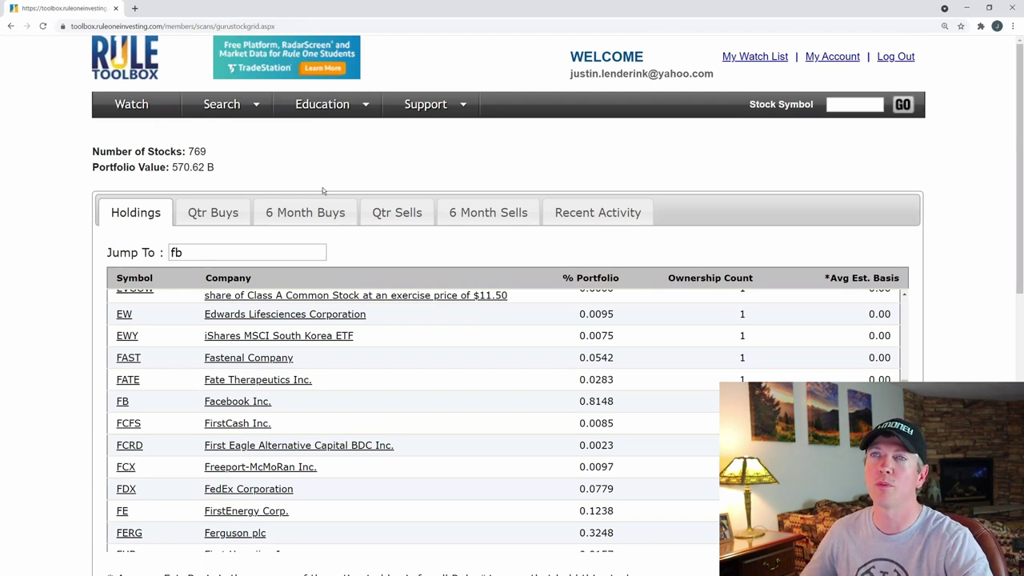
- Open the 3-Circles search and look over the passion lists and the Passions, Talent and Money circles
{"action": "mouse_move", "coordinate": [222, 104]}
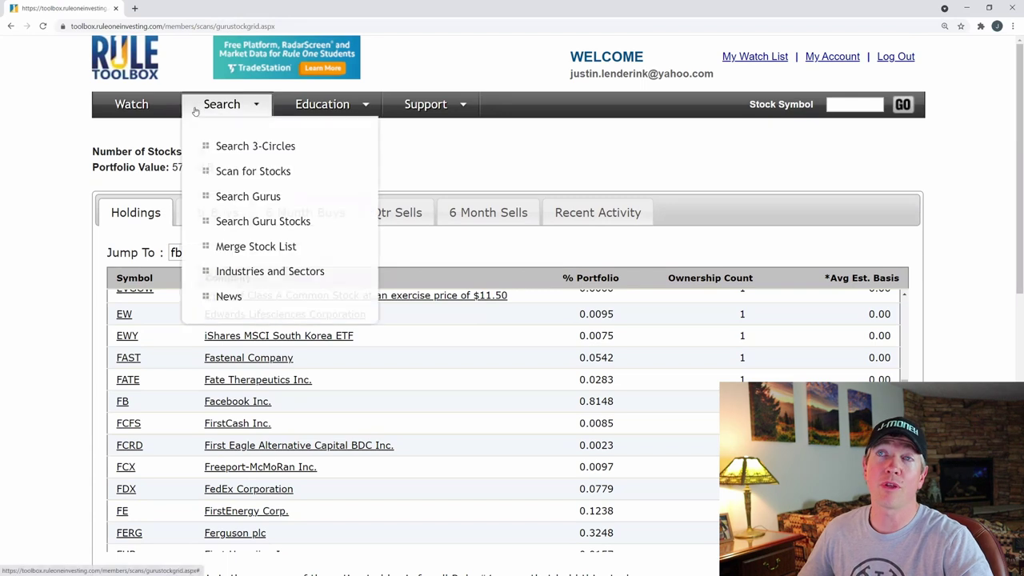
{"action": "left_click", "coordinate": [225, 150]}
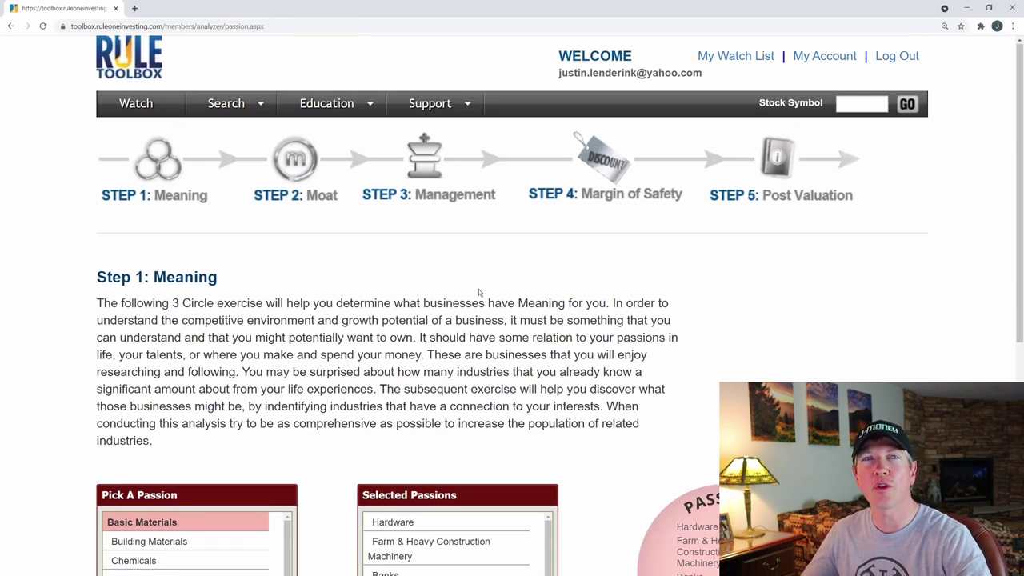
{"action": "scroll", "coordinate": [478, 288], "scroll_direction": "down", "scroll_amount": 1}
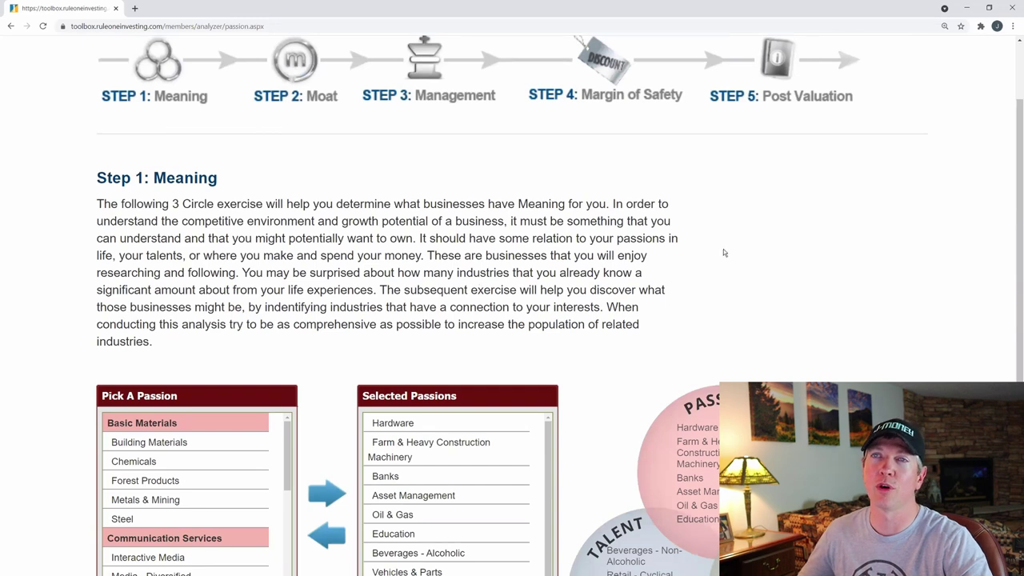
{"action": "scroll", "coordinate": [619, 285], "scroll_direction": "down", "scroll_amount": 1}
{"action": "scroll", "coordinate": [620, 285], "scroll_direction": "down", "scroll_amount": 1}
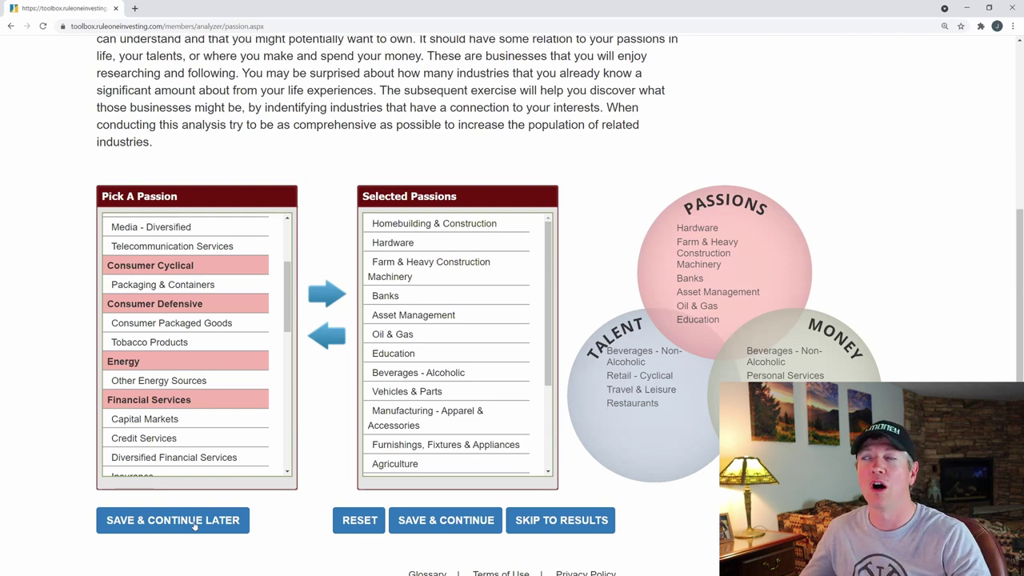
{"action": "mouse_move", "coordinate": [744, 368]}
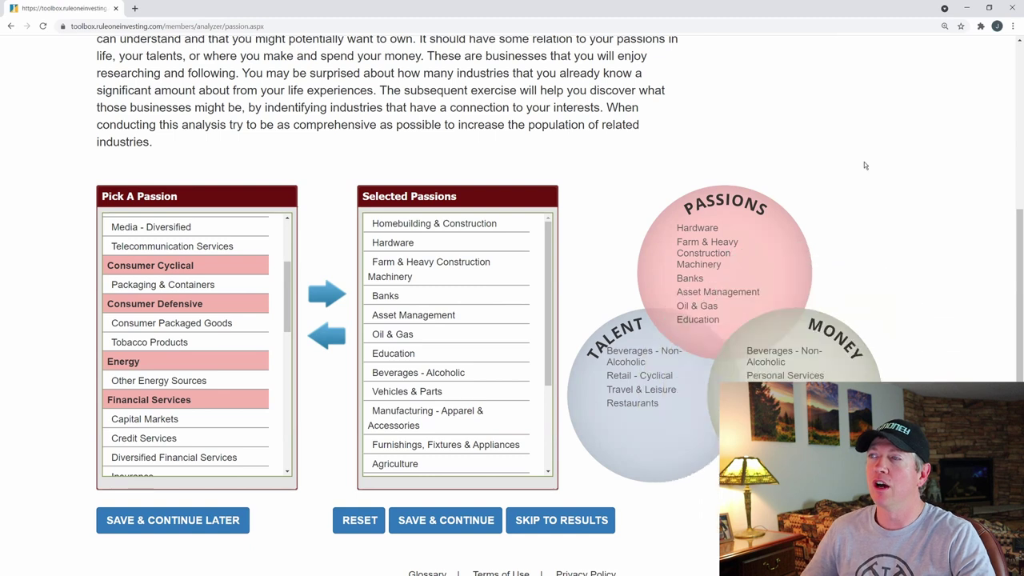
{"action": "scroll", "coordinate": [864, 162], "scroll_direction": "up", "scroll_amount": 3}
{"action": "scroll", "coordinate": [820, 184], "scroll_direction": "up", "scroll_amount": 2}
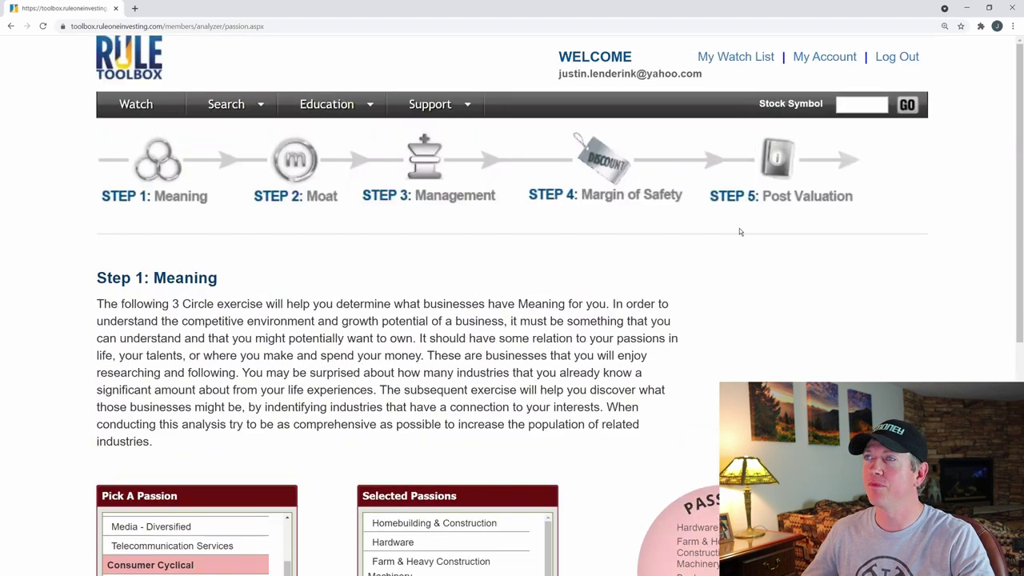